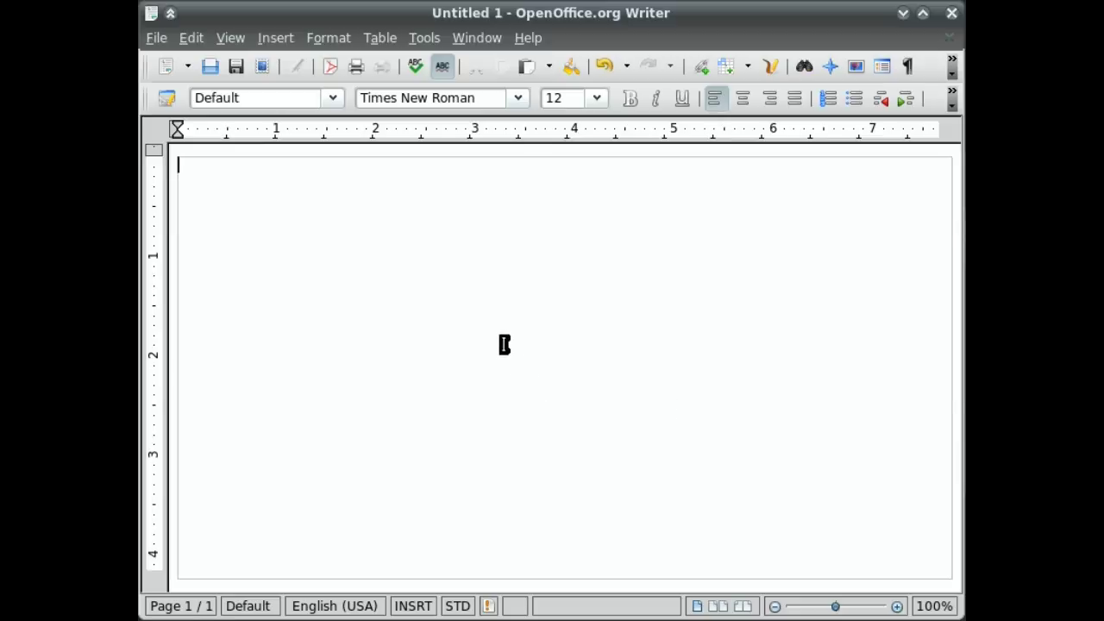
mouse_move(289, 95)
left_mouse_down()
mouse_move(250, 67)
mouse_move(196, 117)
mouse_move(276, 93)
left_mouse_up()
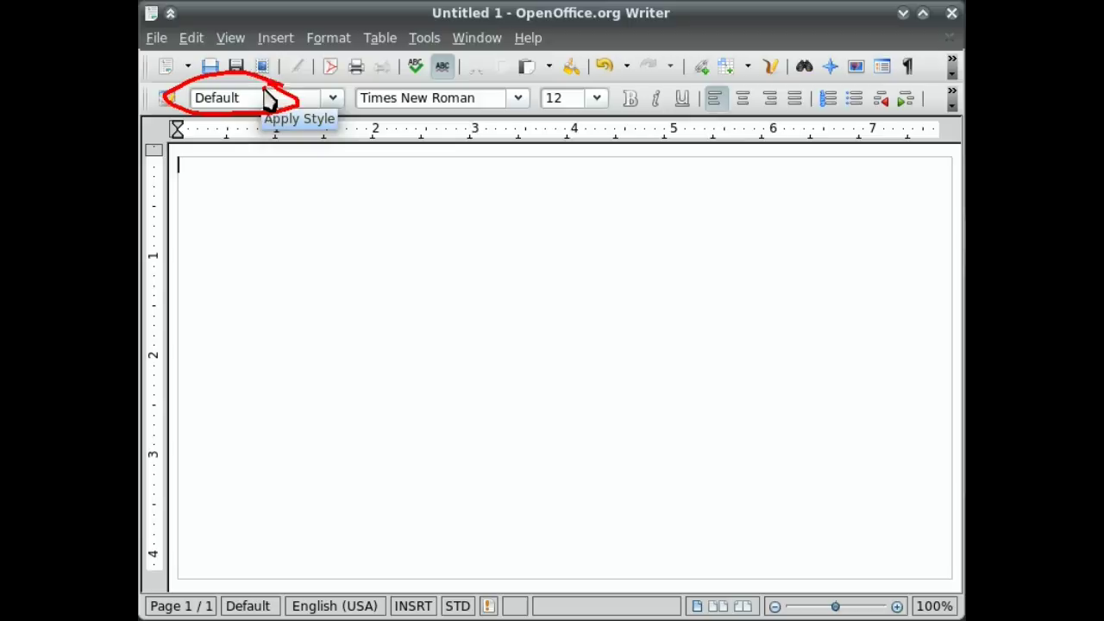
left_click(332, 97)
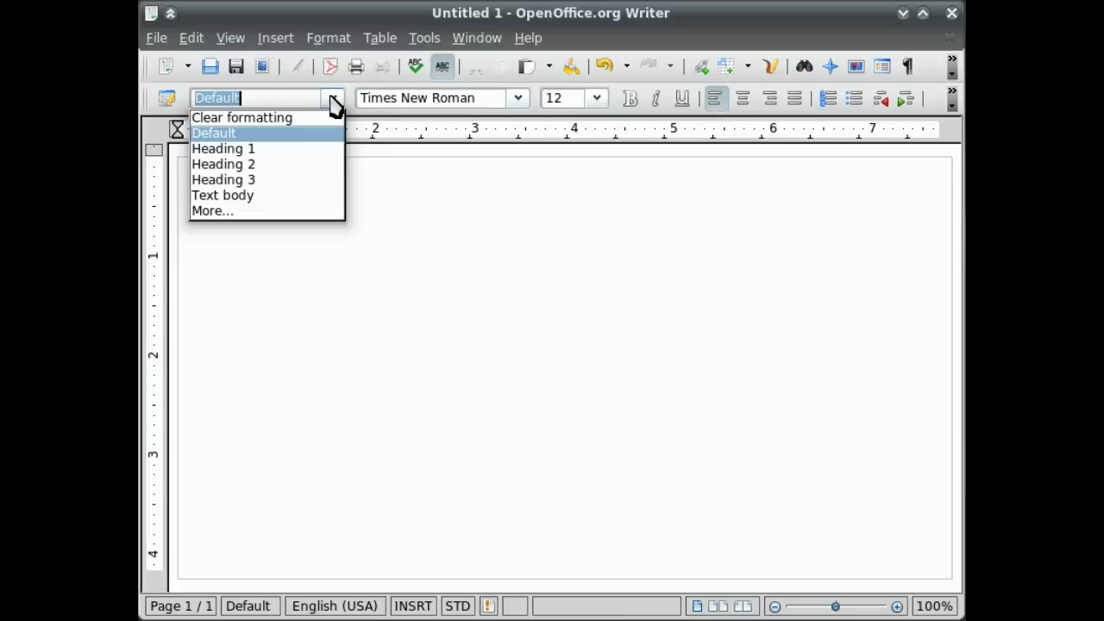
left_click(333, 101)
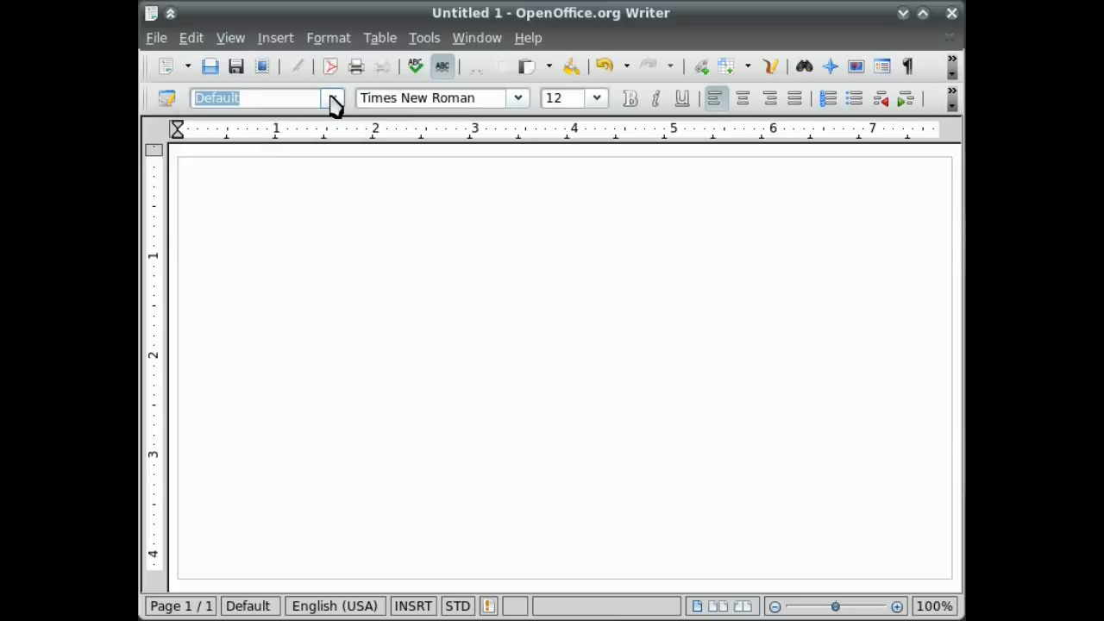
- Write "This is a cool sentence." and duplicate it within the same paragraph until it holds twelve sentences
left_click(267, 192)
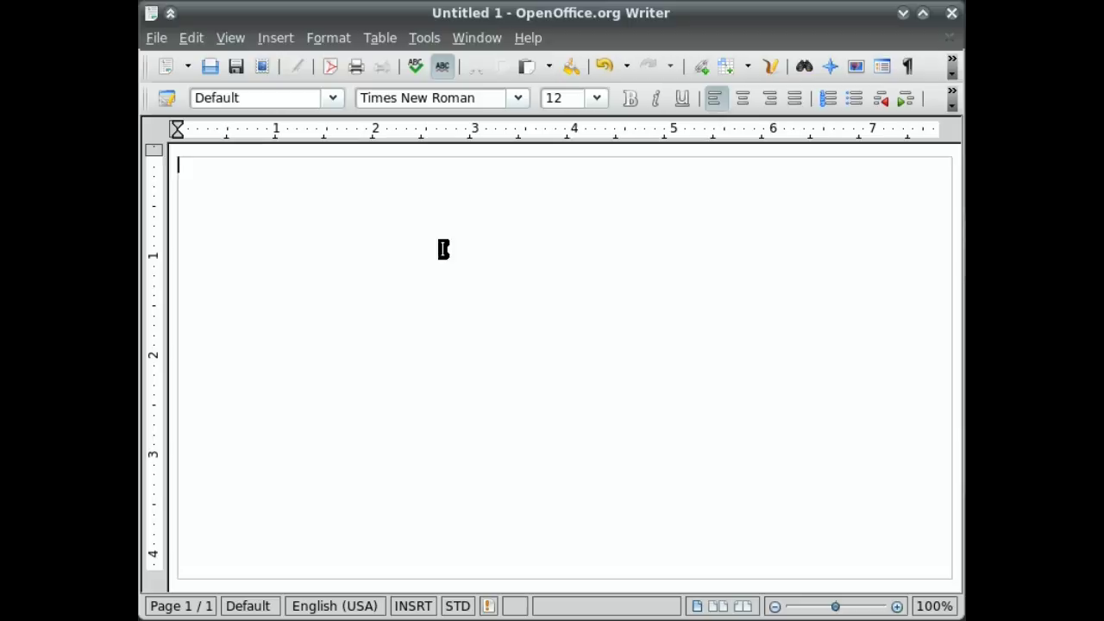
type("This is a cool sentence.")
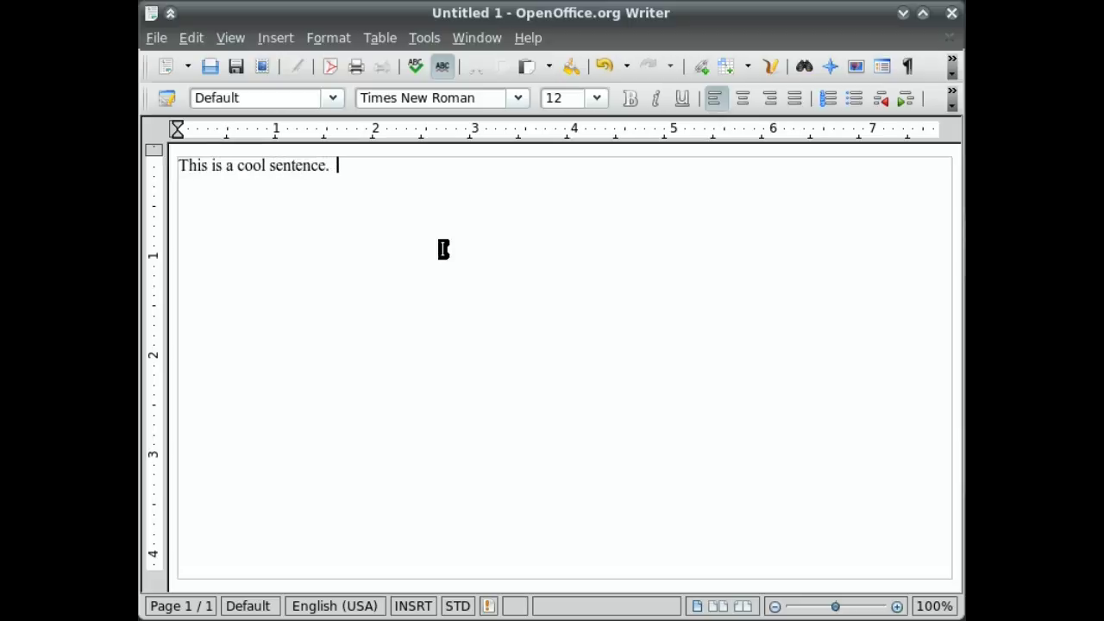
key("ctrl+a")
key("ctrl+c")
key("End")
key("ctrl+v")
key("ctrl+v")
key("ctrl+v")
key("ctrl+v")
key("ctrl+v")
key("ctrl+v")
key("ctrl+v")
key("ctrl+v")
key("ctrl+v")
key("ctrl+v")
key("ctrl+v")
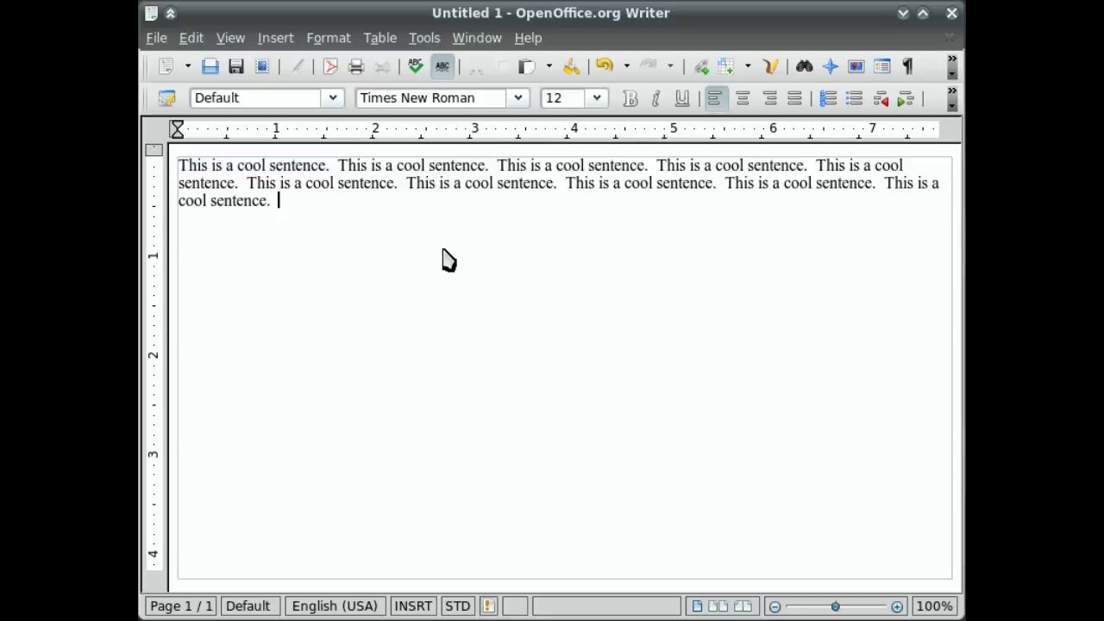
- Add a second paragraph made of eleven copies of the same sentence
key("Return")
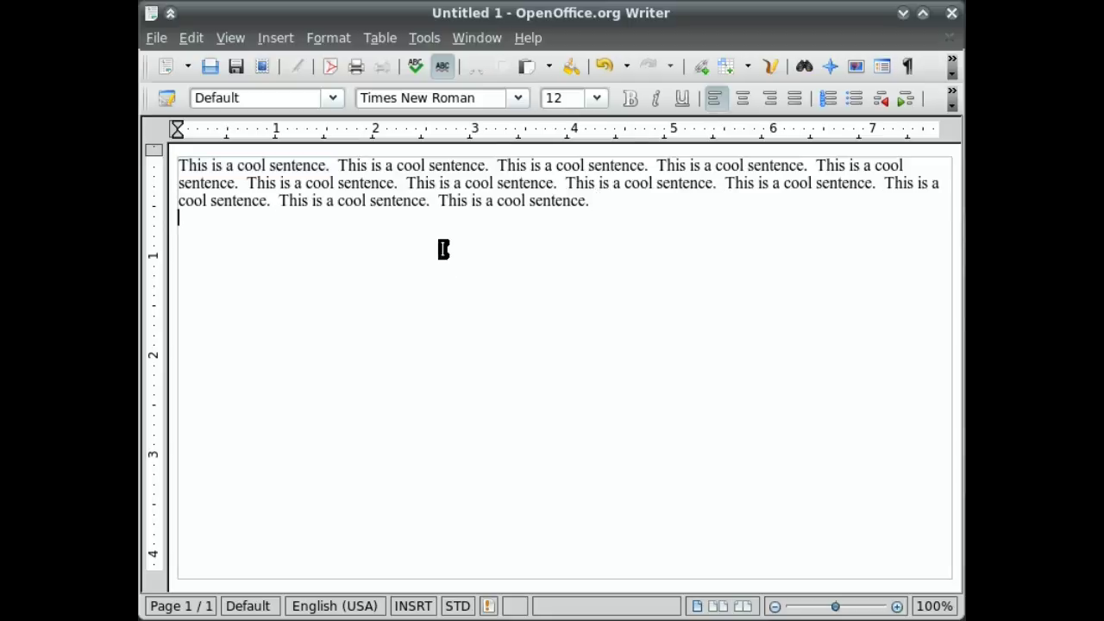
key("ctrl+v")
key("ctrl+v")
key("ctrl+v")
key("ctrl+v")
key("ctrl+v")
key("ctrl+v")
key("ctrl+v")
key("ctrl+v")
key("ctrl+v")
key("ctrl+v")
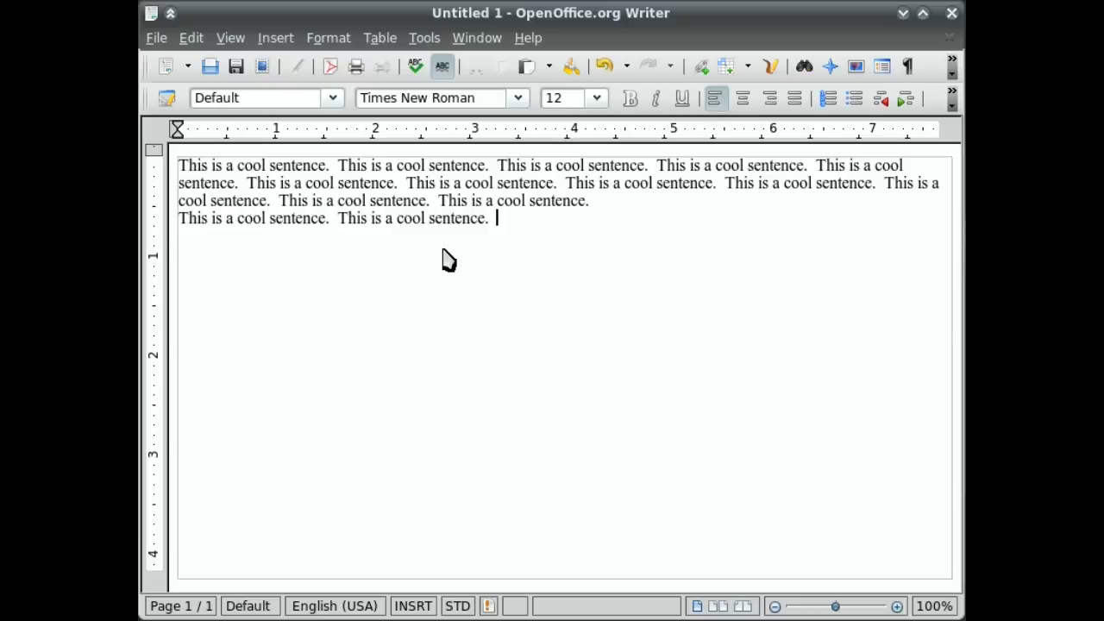
key("ctrl+v")
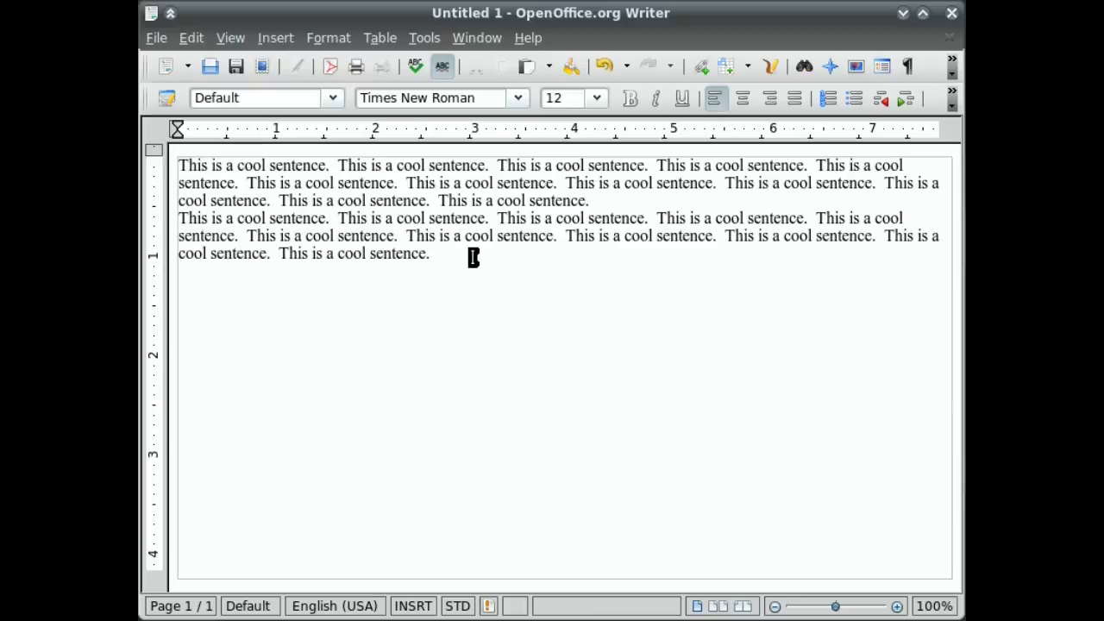
- Apply the Text body style to both paragraphs
left_click_drag(472, 257, 281, 140)
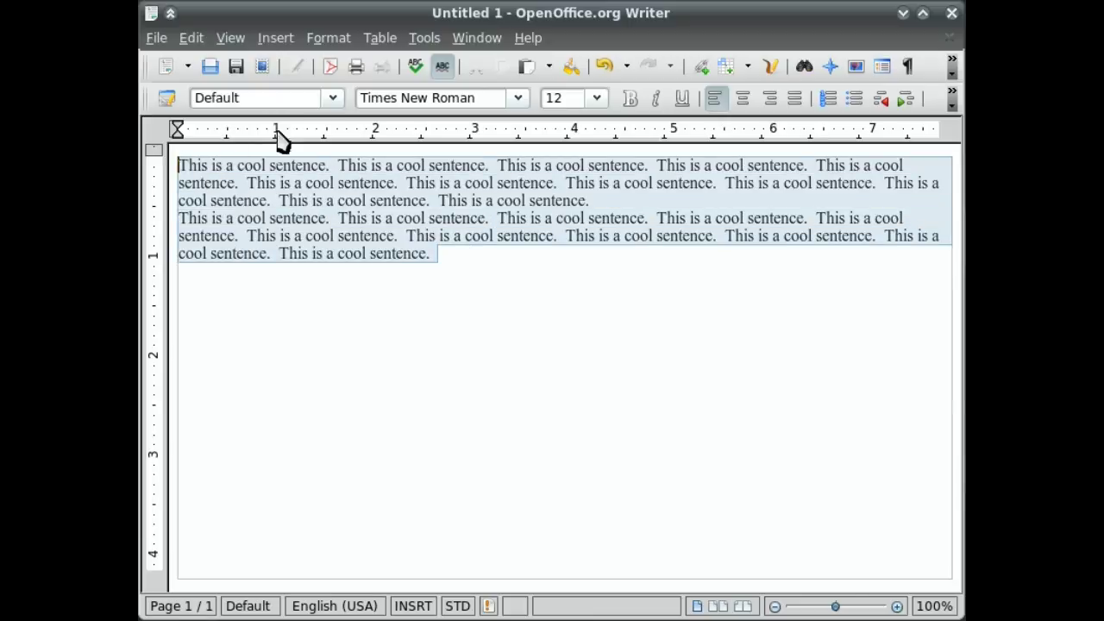
left_click(333, 102)
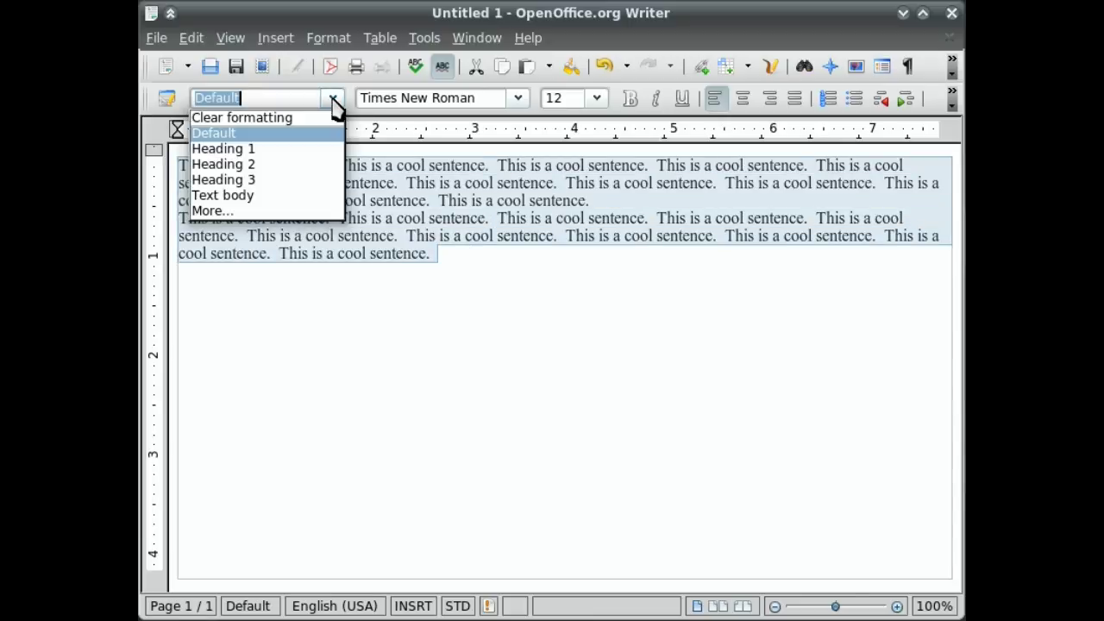
left_click(275, 201)
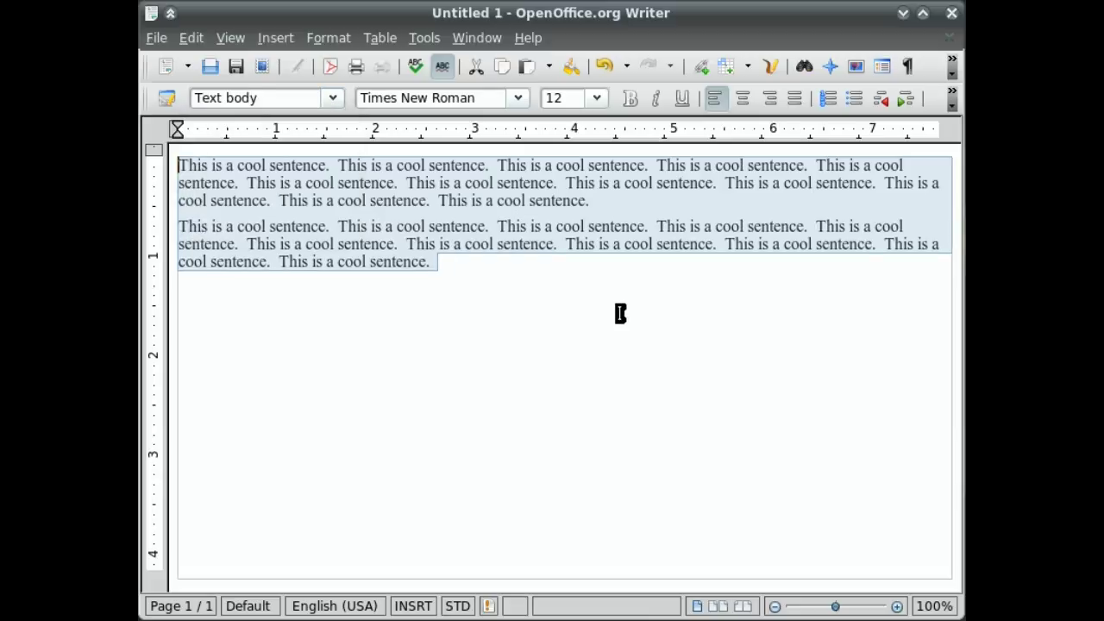
- Below the paragraphs, add "Here is one line." and, after a line break, "Here is another.", followed by "More space." as a new paragraph
left_click(526, 271)
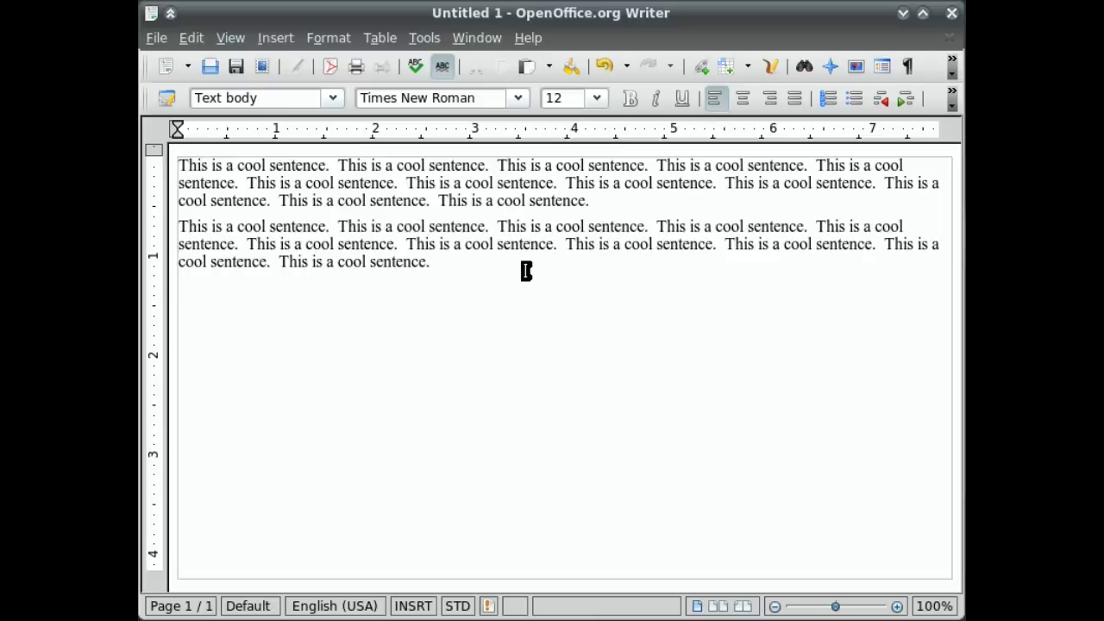
type("Here is one line.")
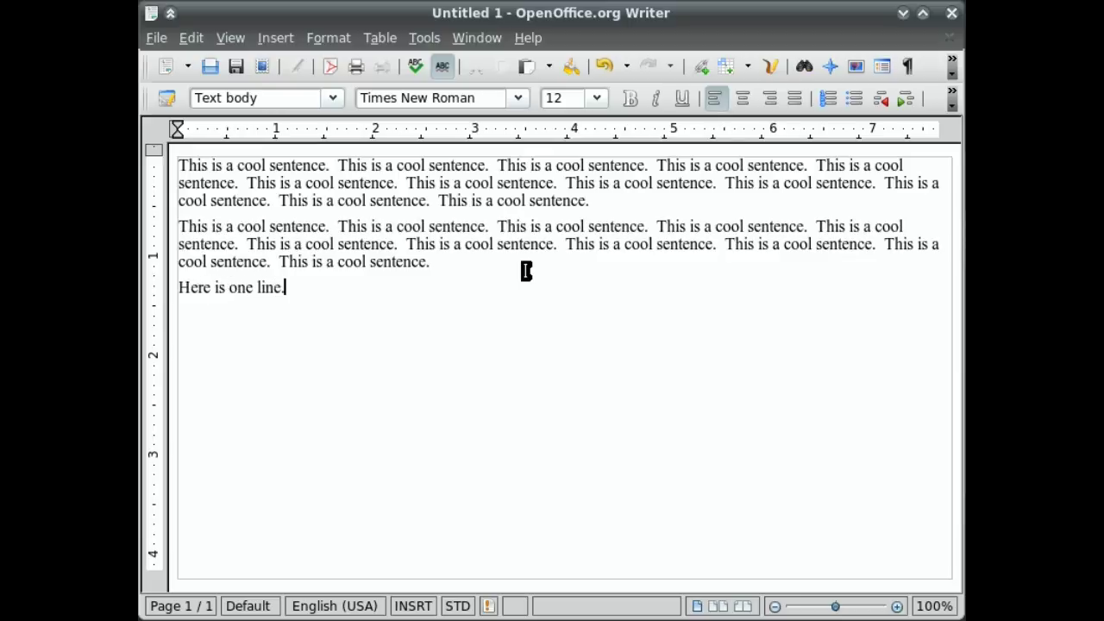
key("Return")
type("Here is another.")
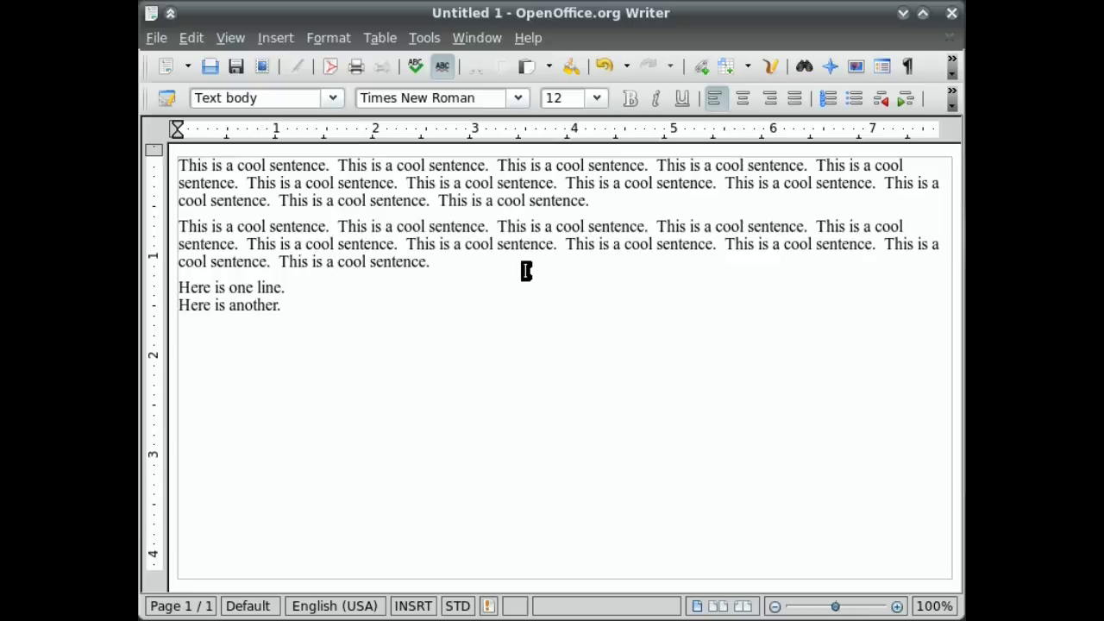
key("Return")
type("More space.")
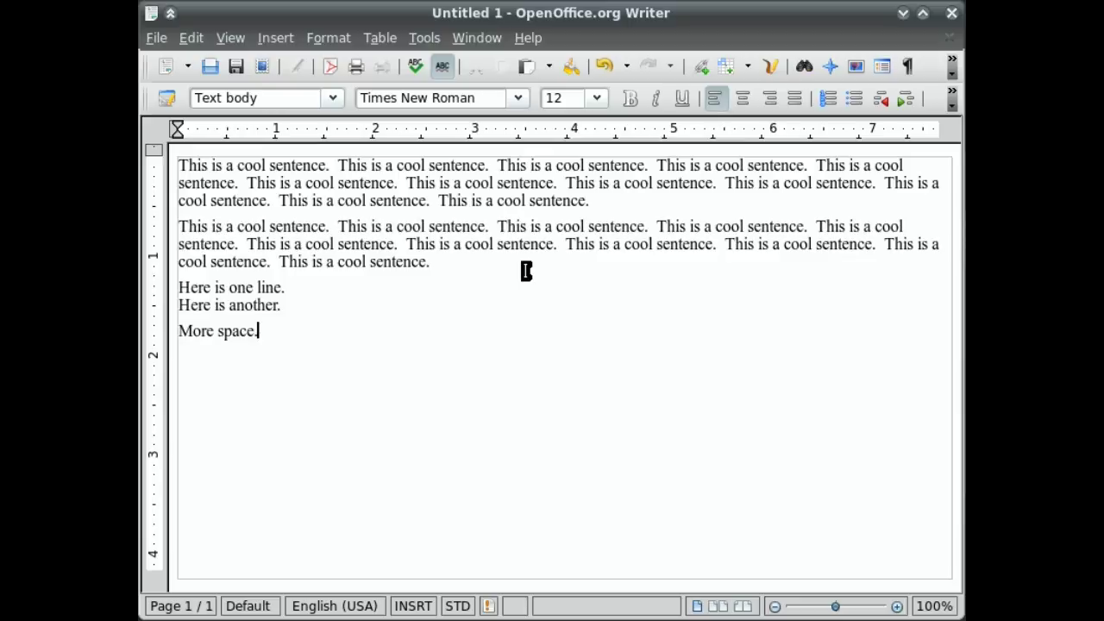
- Delete all the text in the document and set the paragraph style back to Default
key("ctrl+a")
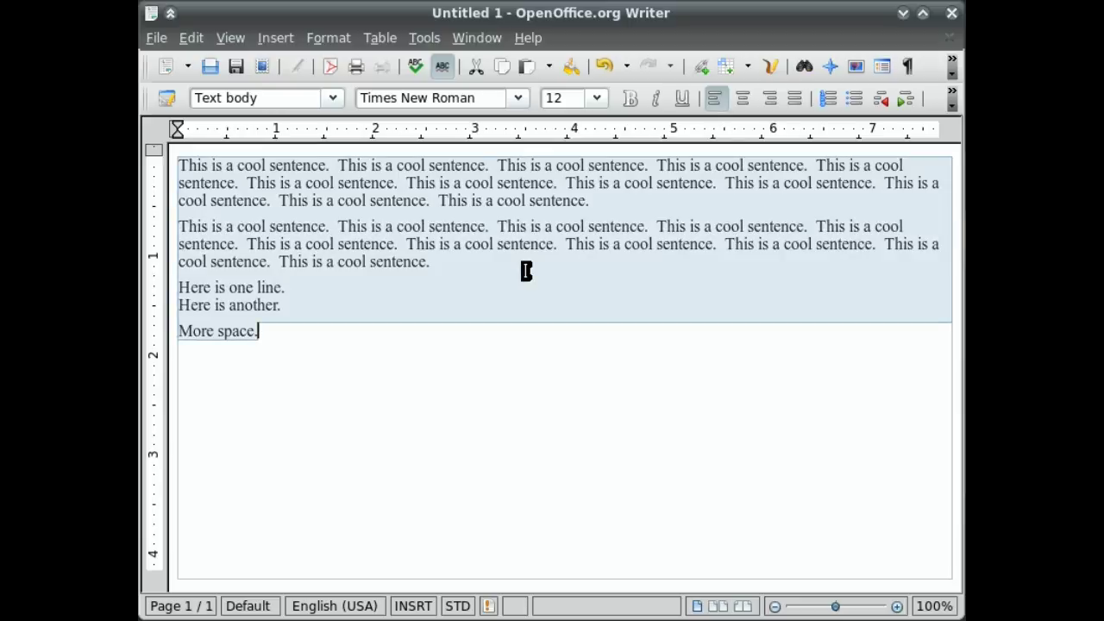
key("Delete")
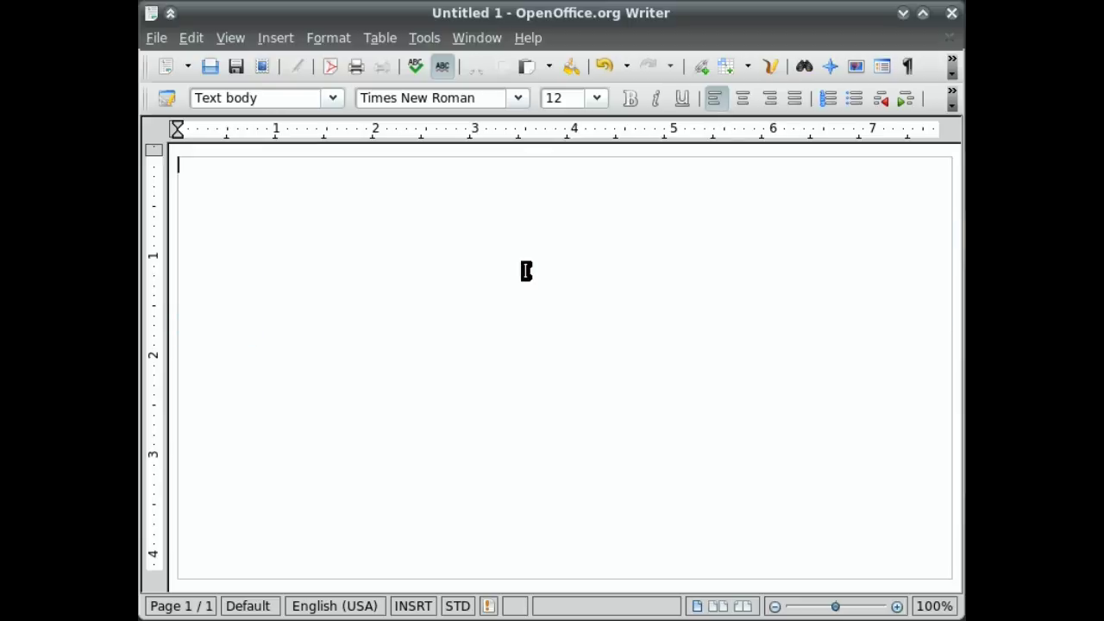
left_click(332, 98)
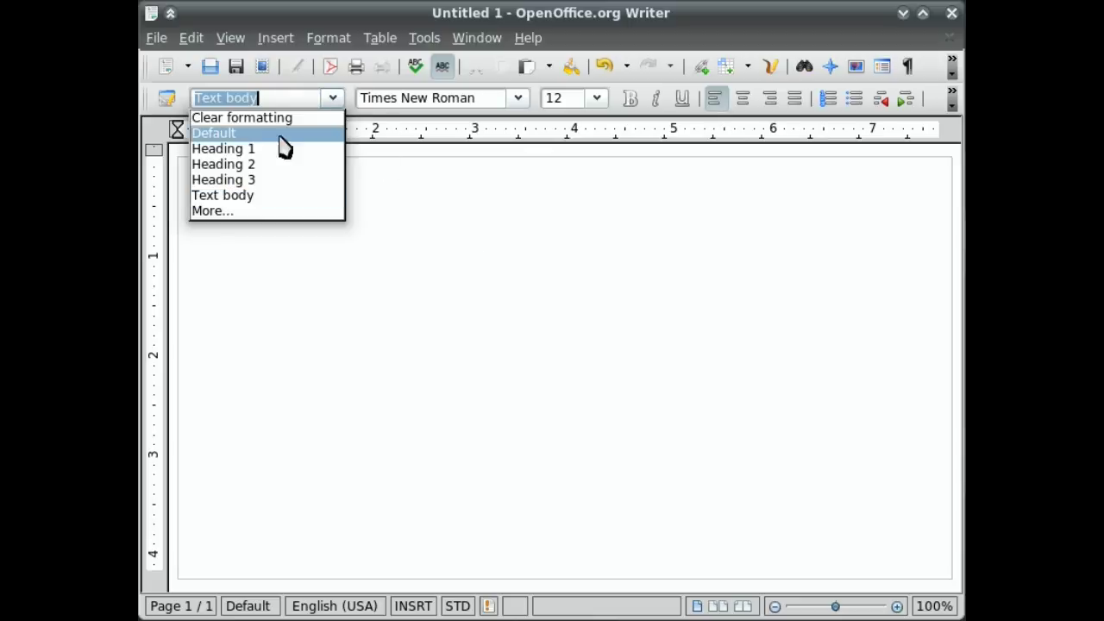
left_click(261, 134)
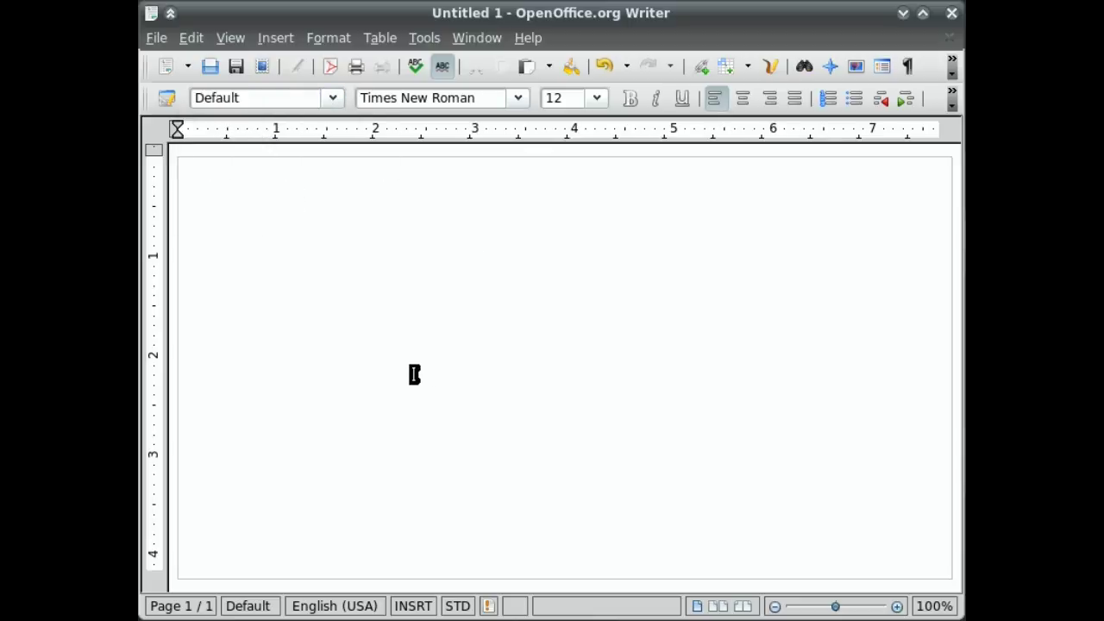
- Create a numbered list with the items "Here is my list", "Another item" and "asdfasdf", and end the list
key("F12")
type("Here is my list")
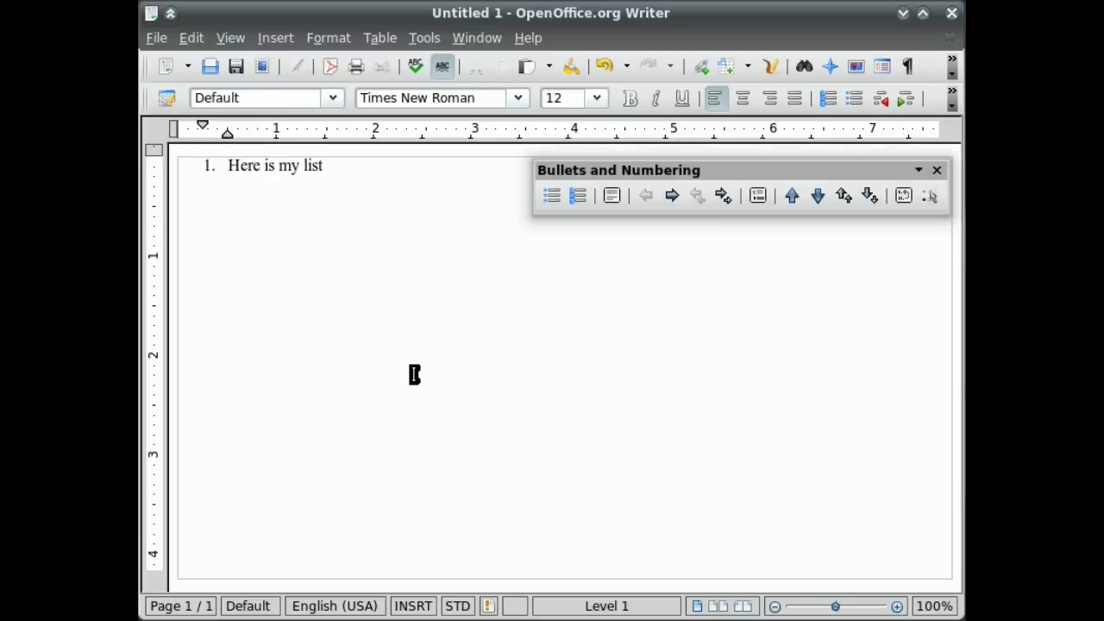
key("Return")
type("Another item")
key("Return")
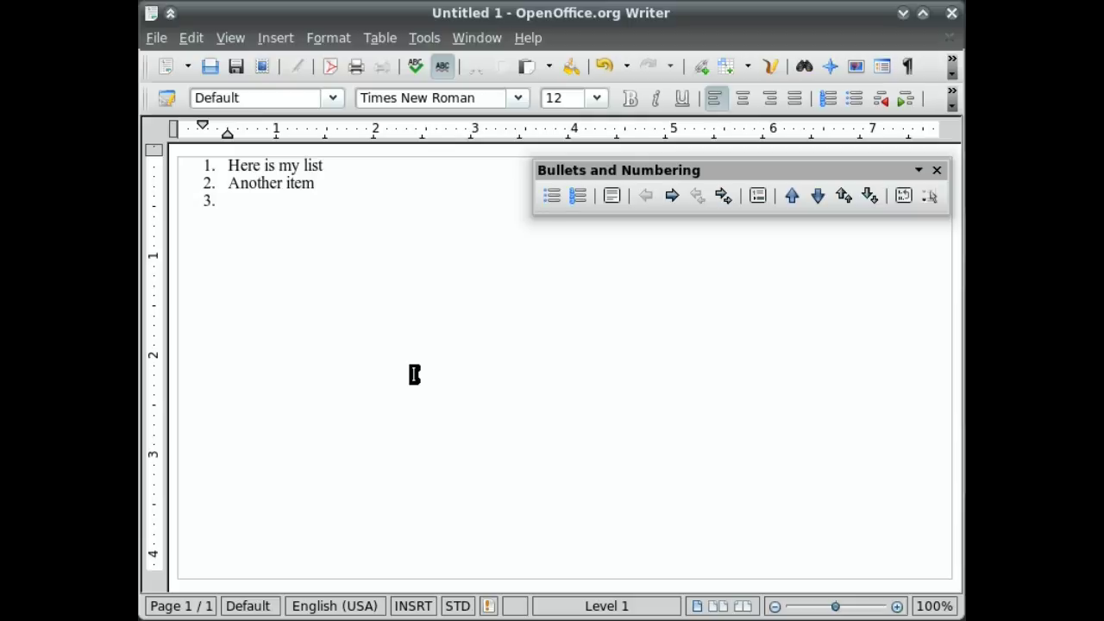
type("asdfasdf")
key("Return")
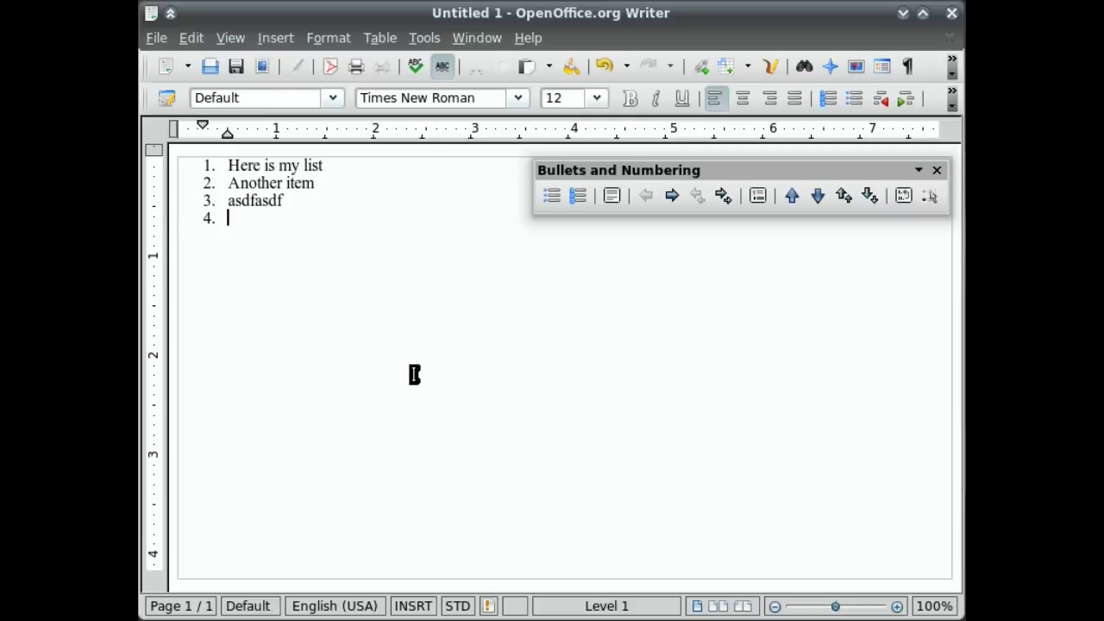
key("Return")
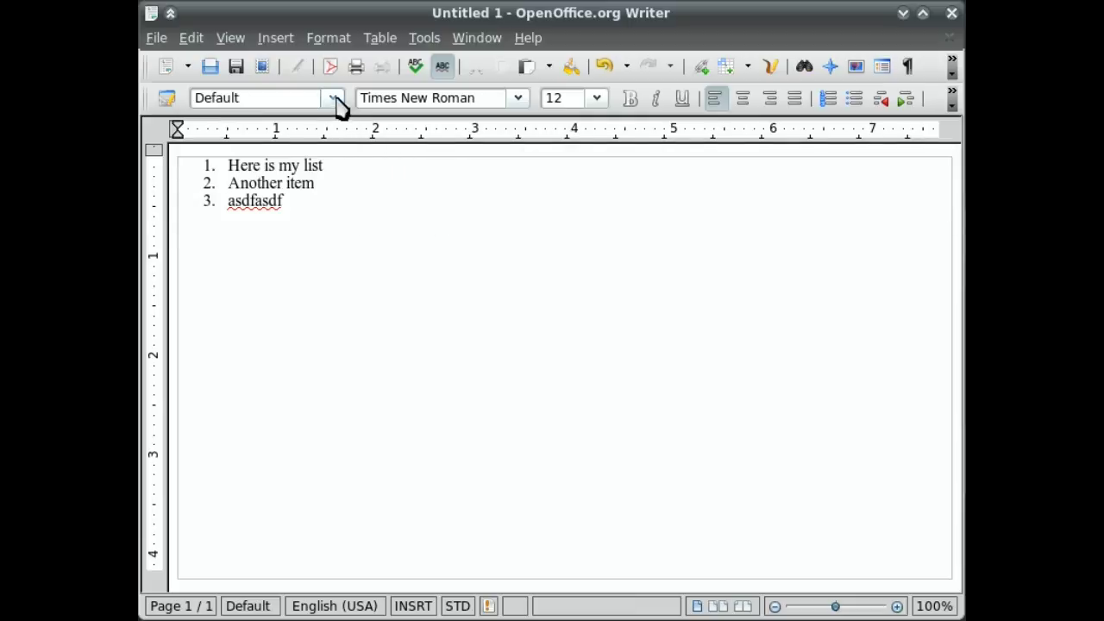
- Below the numbered list, add a paragraph in the Text body style reading "another list"
left_click(336, 97)
left_click(258, 195)
type("another list")
key("Return")
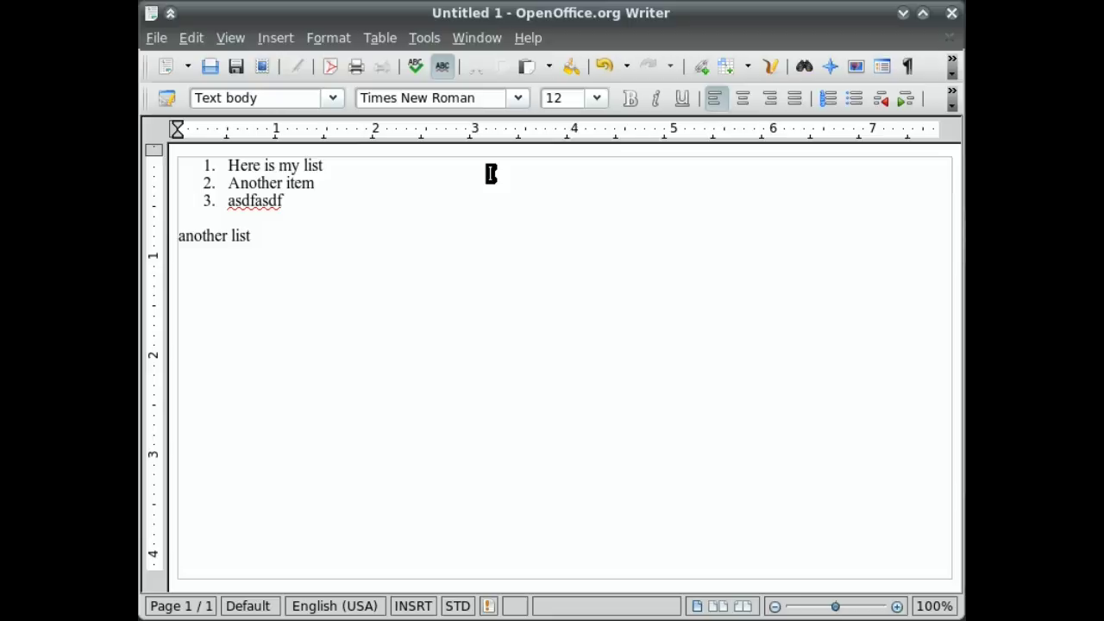
- Start a second numbered list in Text body style with "Item 1", "Item 2" and "Item 3"
key("F12")
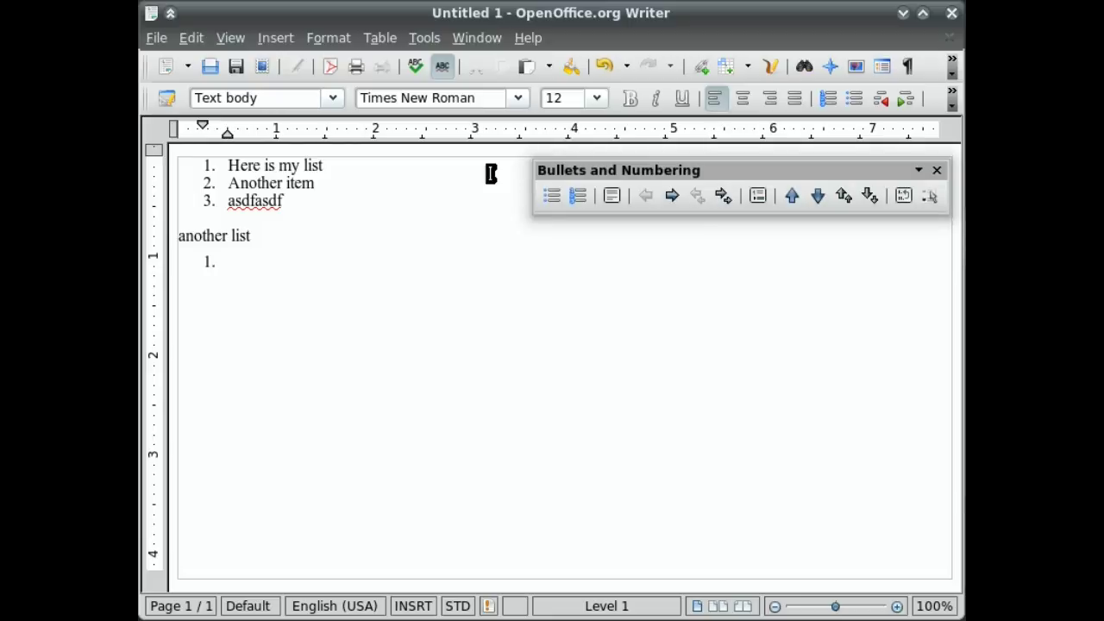
type("Item 1")
key("Return")
type("Item 2")
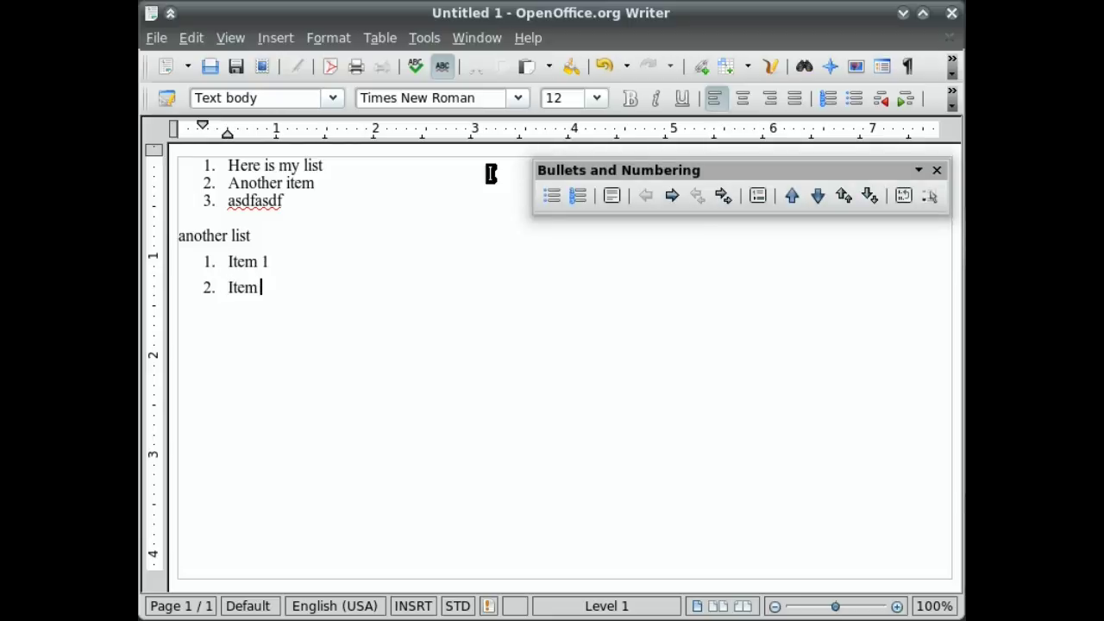
key("Return")
type("Item 3")
- Add list item 4 with "Yet another awesome sentence." repeated to eleven sentences
key("Return")
type("Yet another awes")
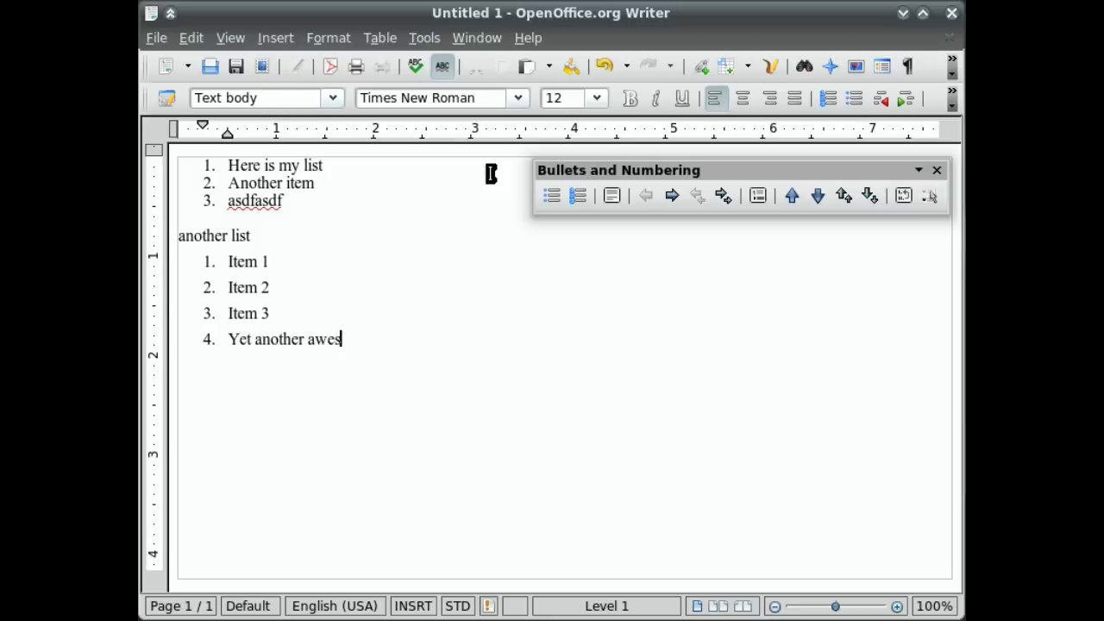
type("ome sentence.")
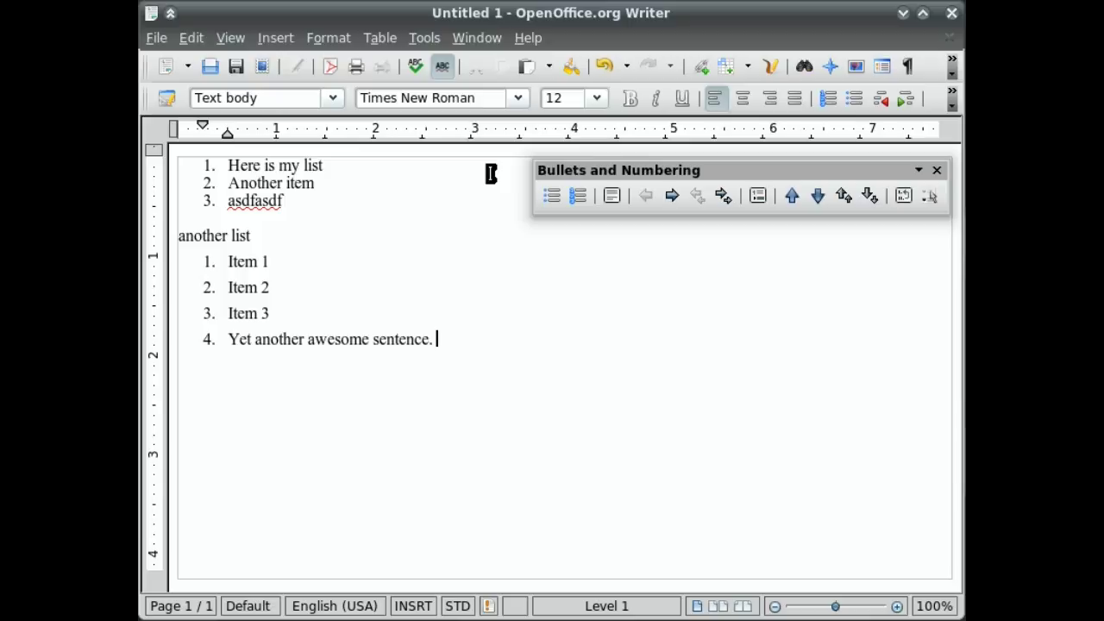
key("shift+Home")
key("ctrl+c")
key("End")
key("ctrl+v")
key("ctrl+v")
key("ctrl+v")
key("ctrl+v")
key("ctrl+v")
key("ctrl+v")
key("ctrl+v")
key("ctrl+v")
key("ctrl+v")
key("ctrl+v")
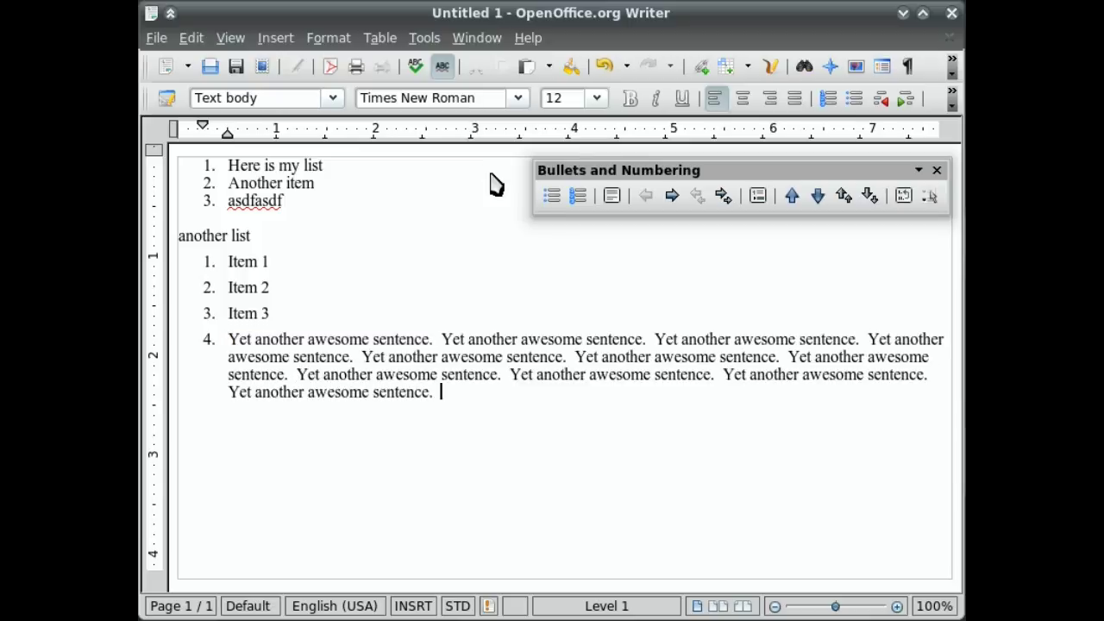
- Add list item 5 made of nine copies of "Yet another awesome sentence."
key("Return")
key("ctrl+v")
key("ctrl+v")
key("ctrl+v")
key("ctrl+v")
key("ctrl+v")
key("ctrl+v")
key("ctrl+v")
key("ctrl+v")
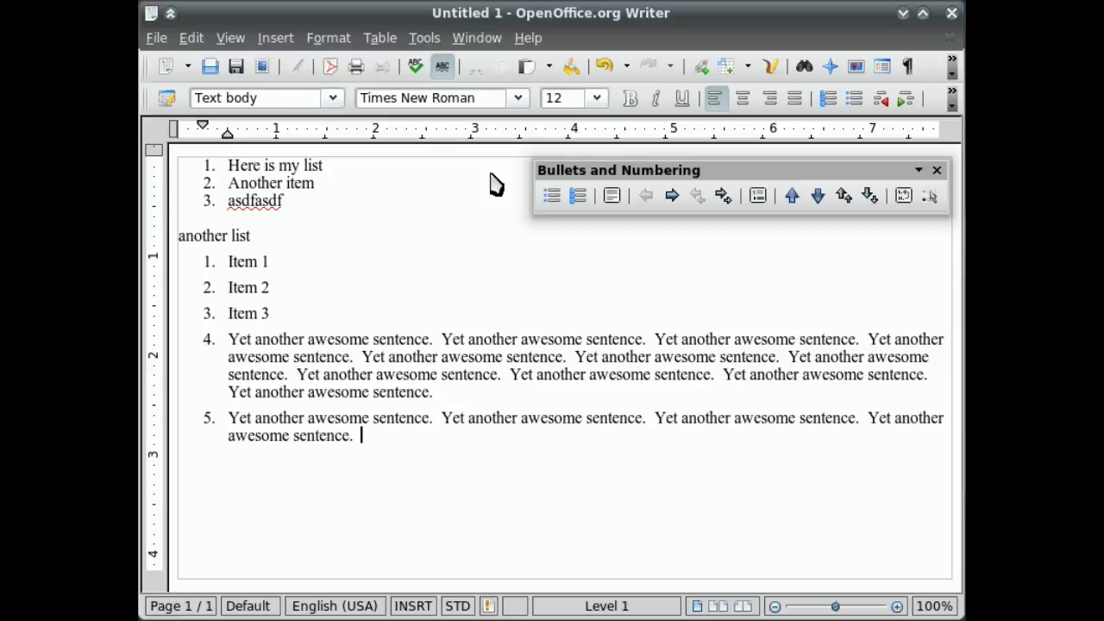
key("ctrl+v")
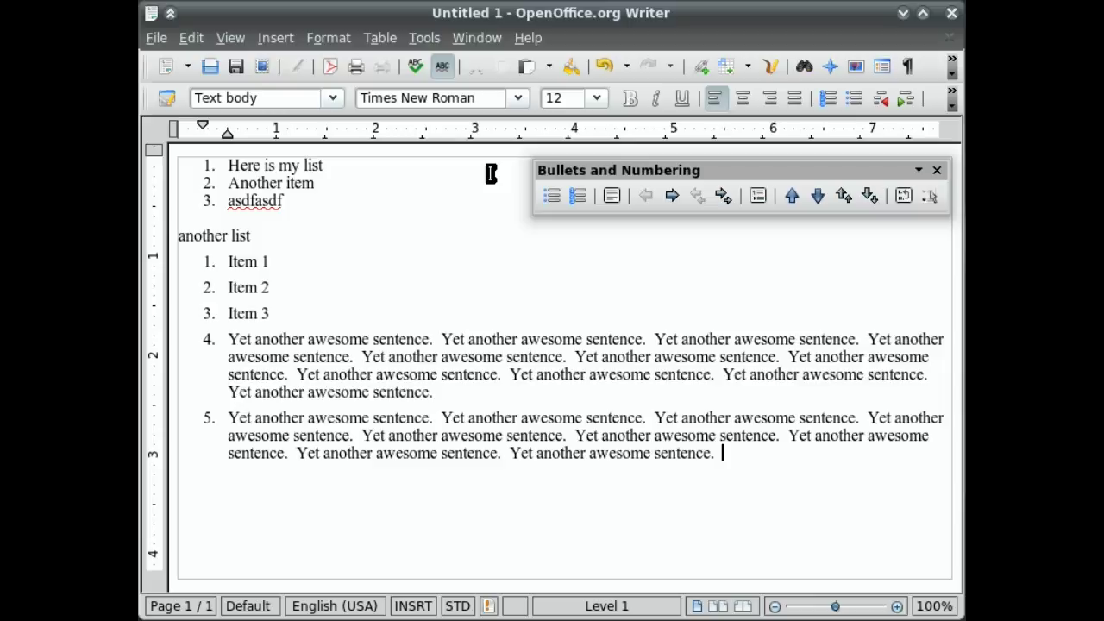
- Add an unnumbered paragraph of seven "Yet another awesome sentence." copies under item 5 and start list item 6
key("Return")
key("BackSpace")
type("Yet another awesome sentence.  Yet another awesome sentence.  Yet another awesome sentence.  ")
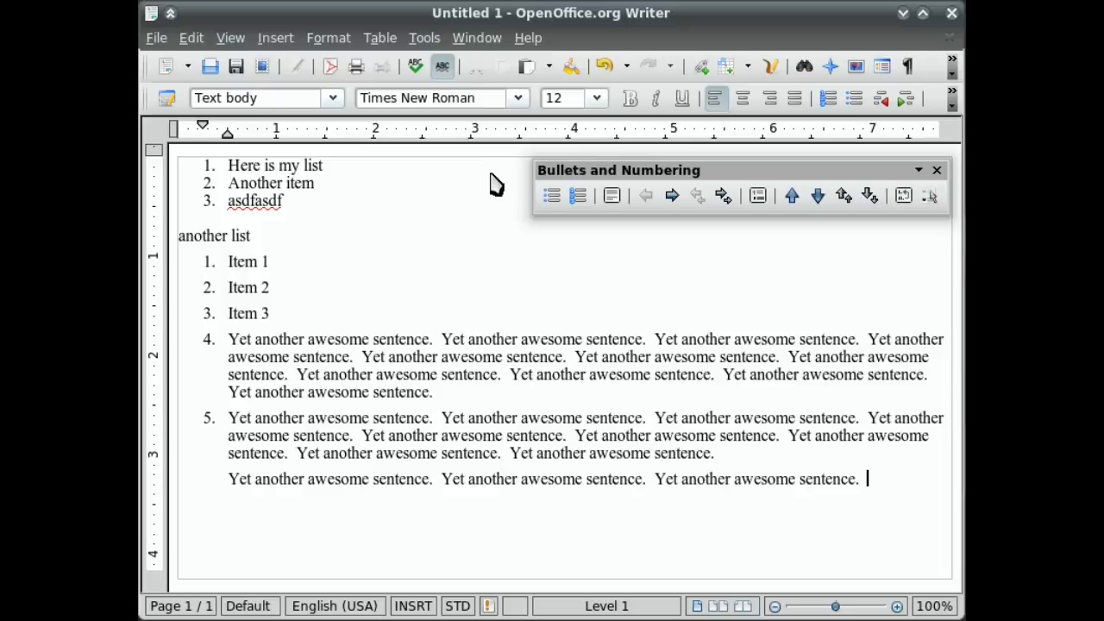
type("Yet another awesome sentence.  Yet another awesome sentence.  Yet another awesome sentence.  Yet another awesome sentence.  Yet another awesome sentence.")
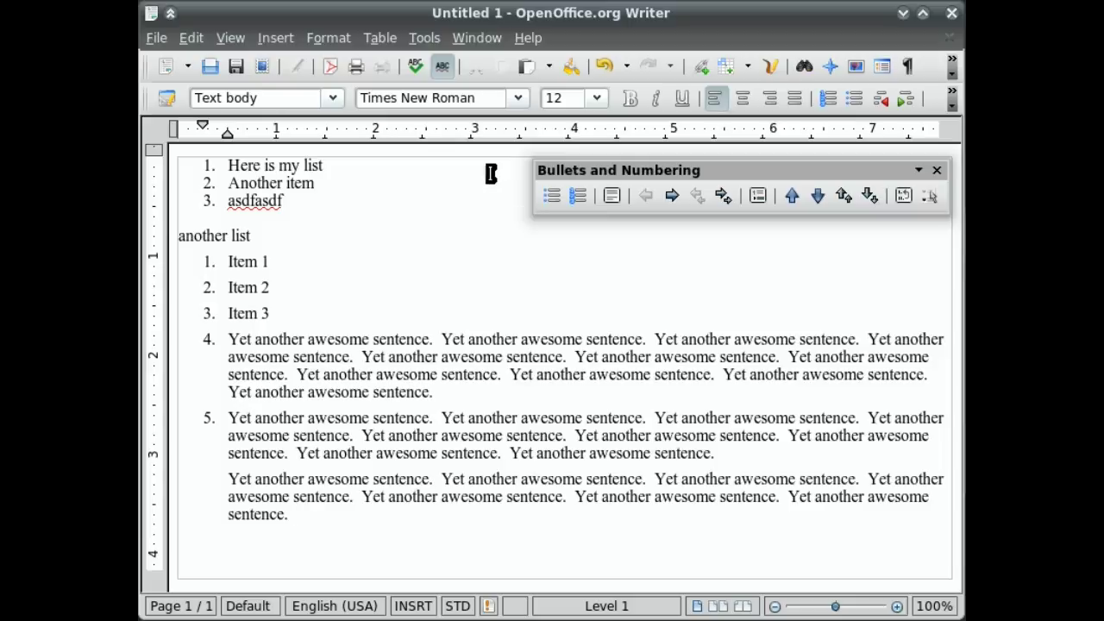
key("Return")
- Delete all the document's content, including both numbered lists, and apply the Text body style to the empty paragraph
left_click_drag(279, 543, 210, 167)
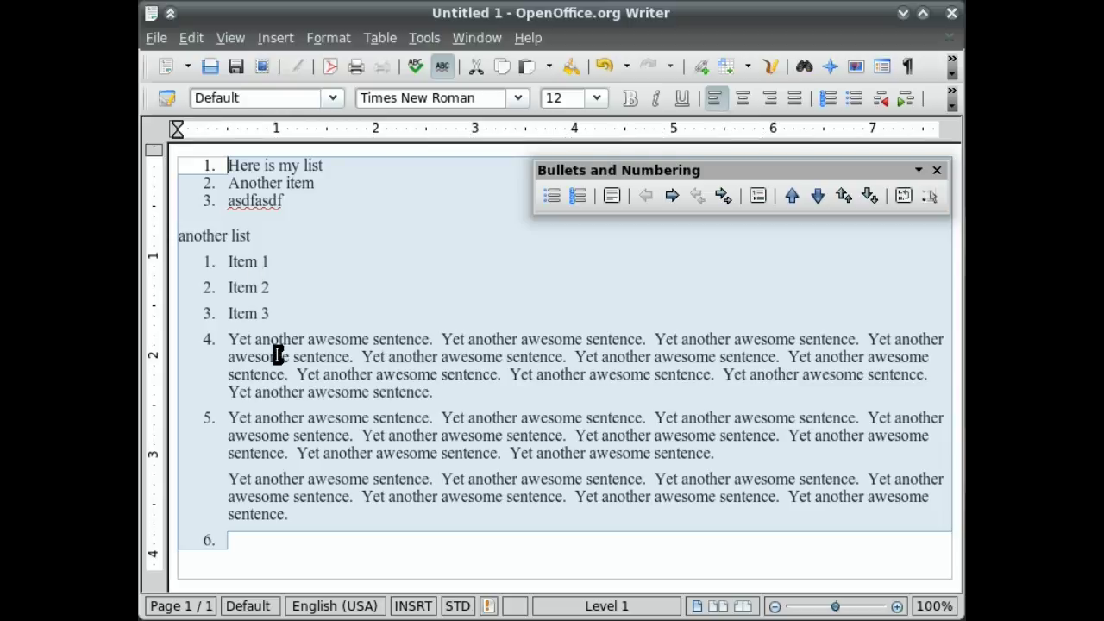
key("BackSpace")
key("BackSpace")
key("BackSpace")
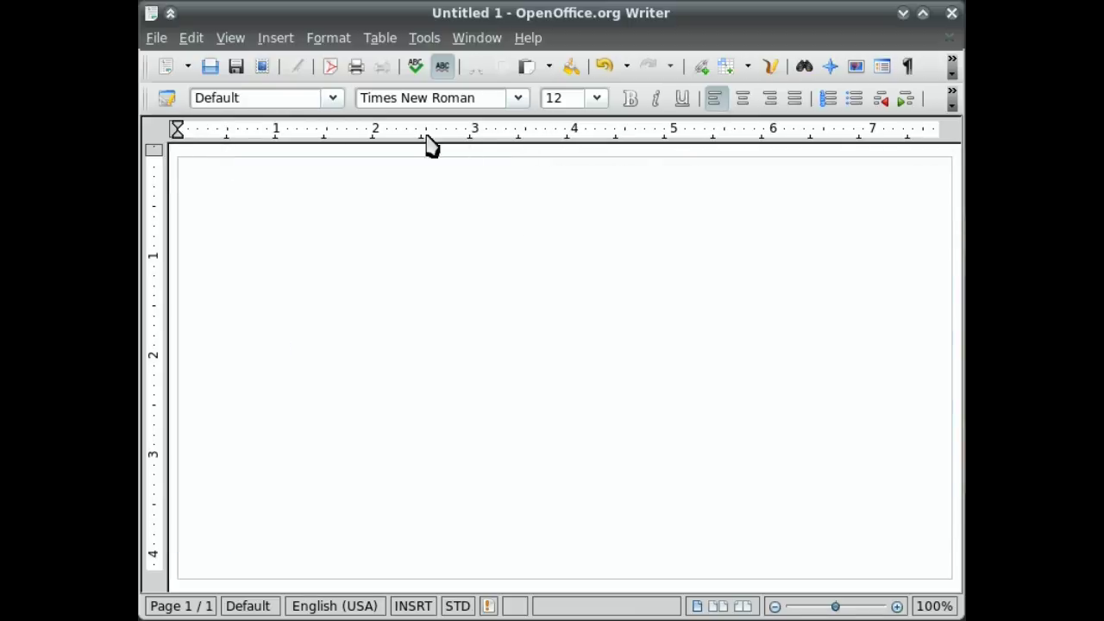
left_click(332, 98)
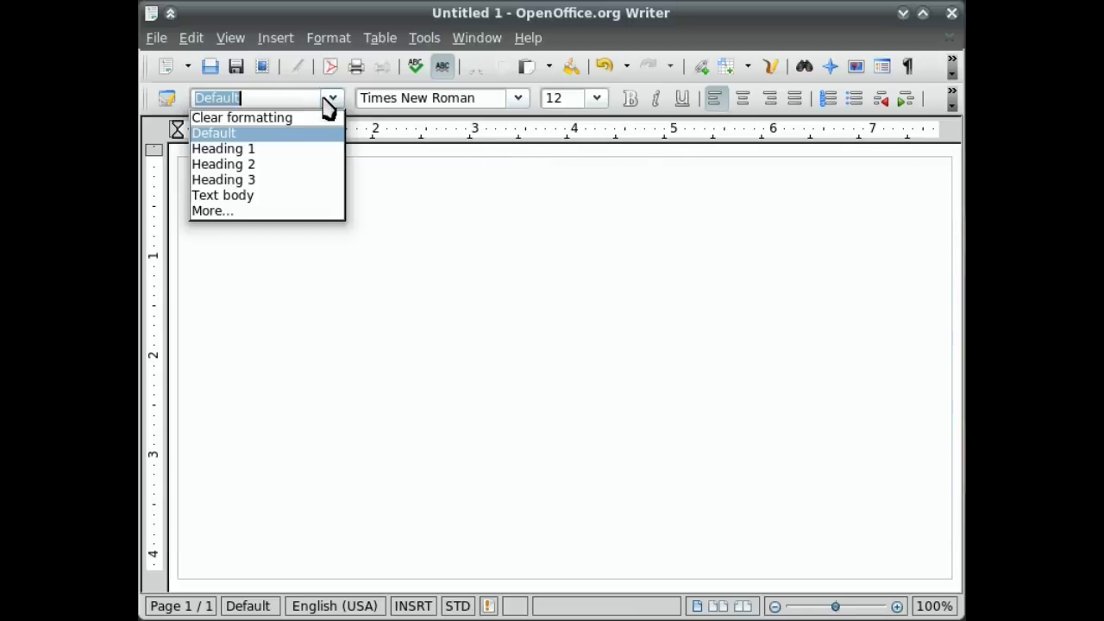
left_click(223, 196)
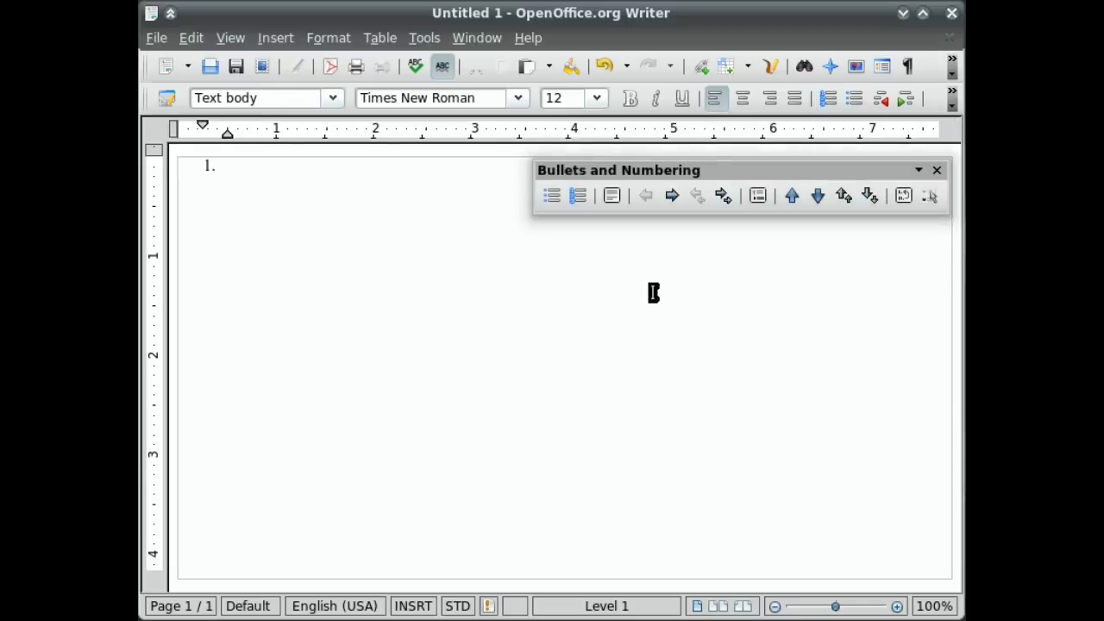
- Start a bulleted list in Text body style with "Item 1" and "Item 2"
key("shift+F12")
key("shift+F12")
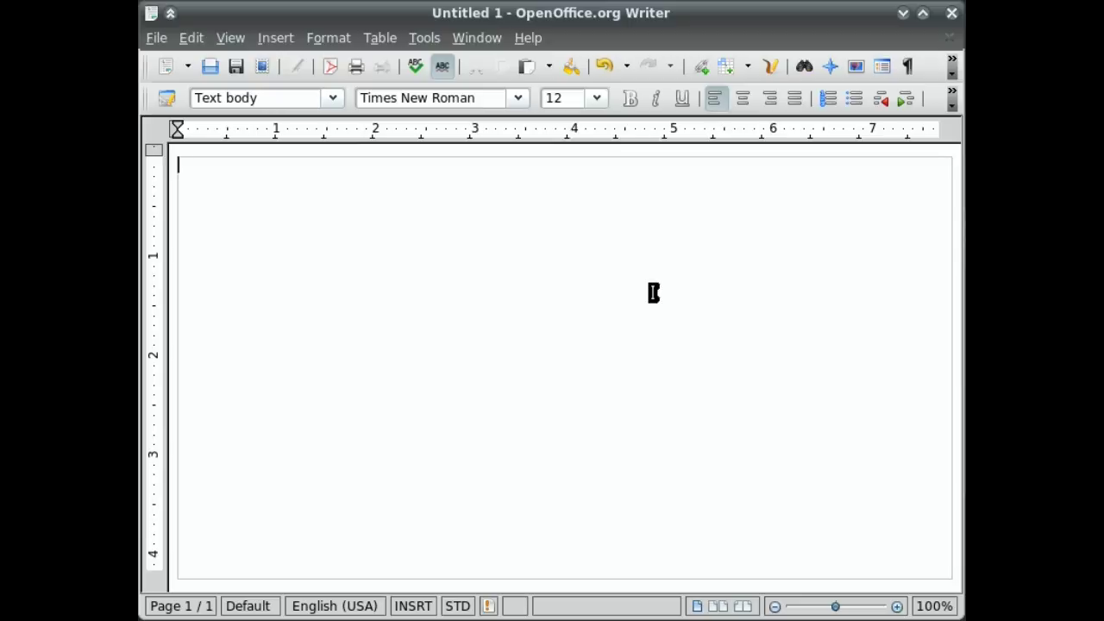
key("shift+F12")
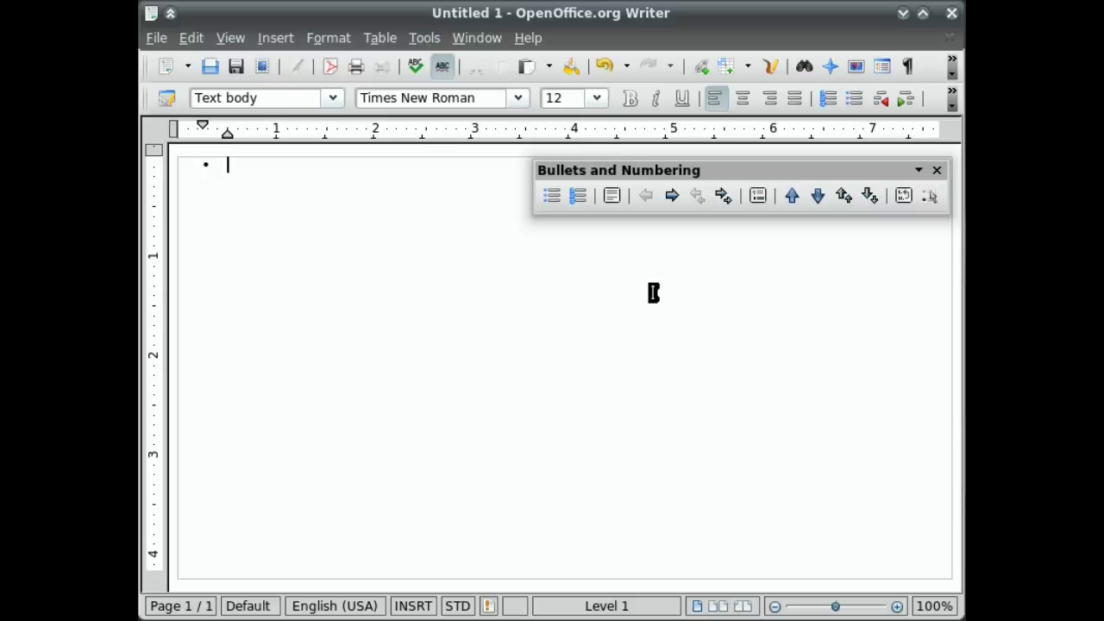
type("Item 1")
key("Return")
type("Item 2")
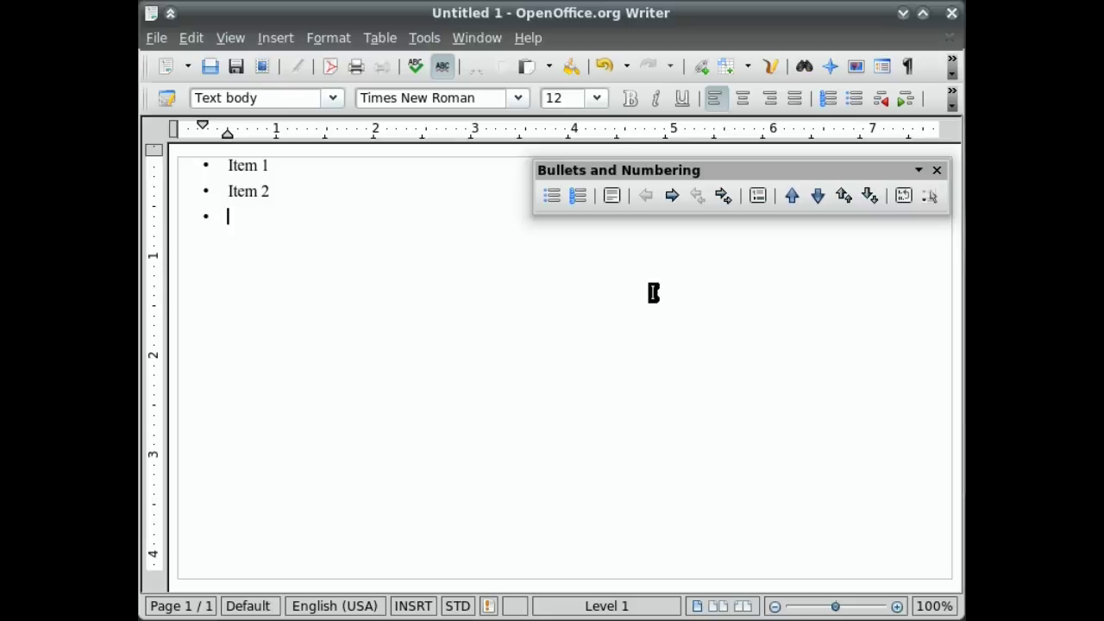
- Add second-level bullets "subitem 1" and "subitem 2" under "Item 2"
key("Tab")
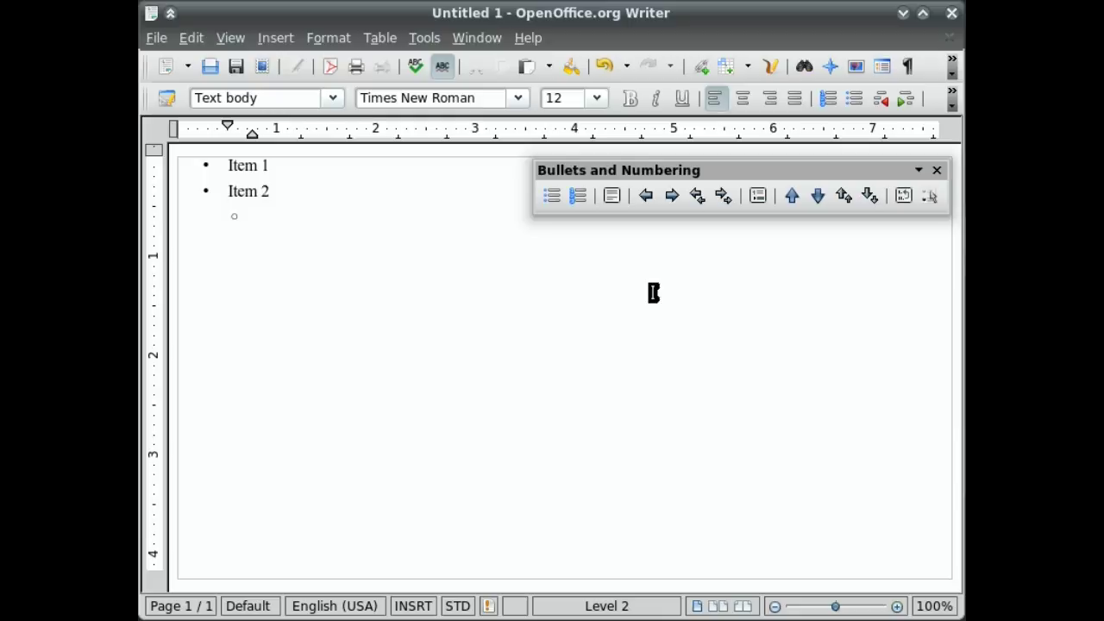
type("subitem 1")
key("Return")
type("subi")
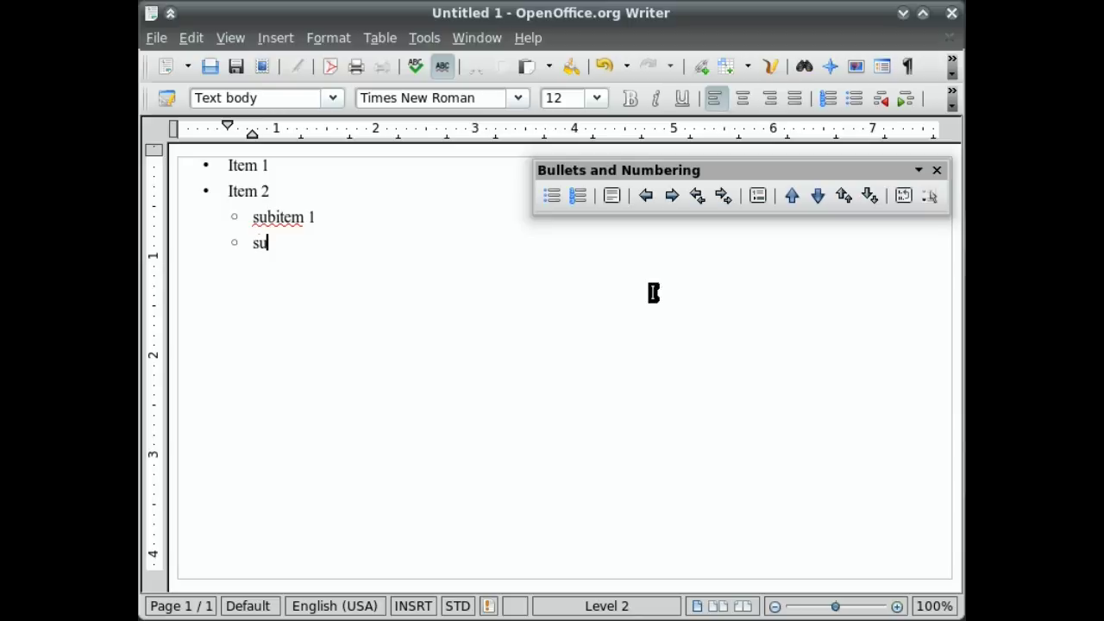
type("tem 2")
key("Return")
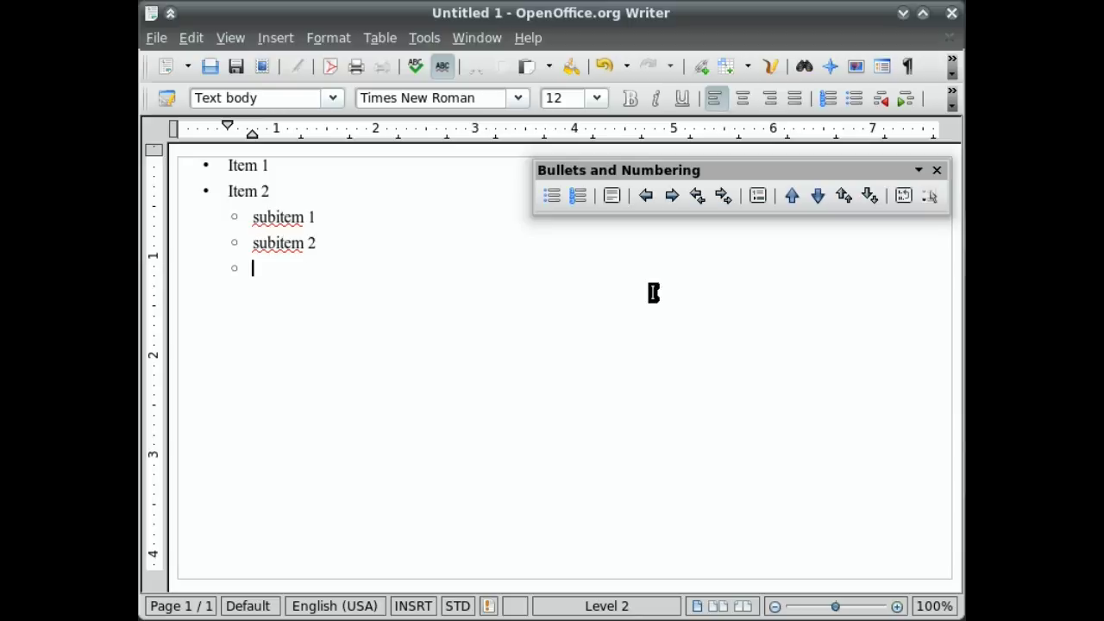
- Add a third-level bullet "subsubitem" and move the next empty bullet up to level 1 and back to level 3
key("Tab")
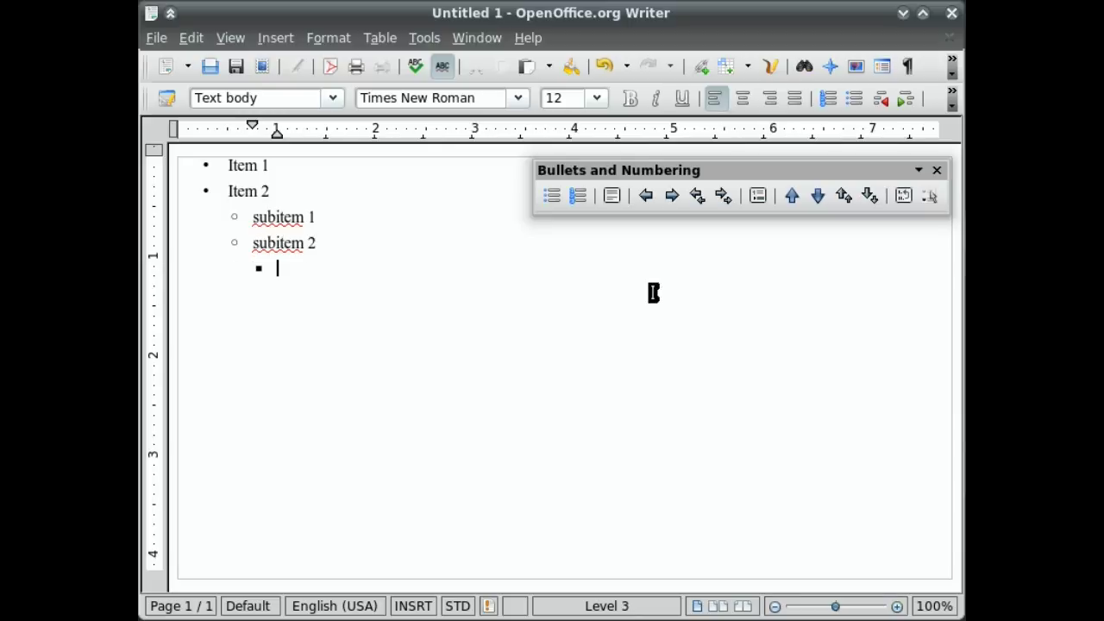
type("subsubitem")
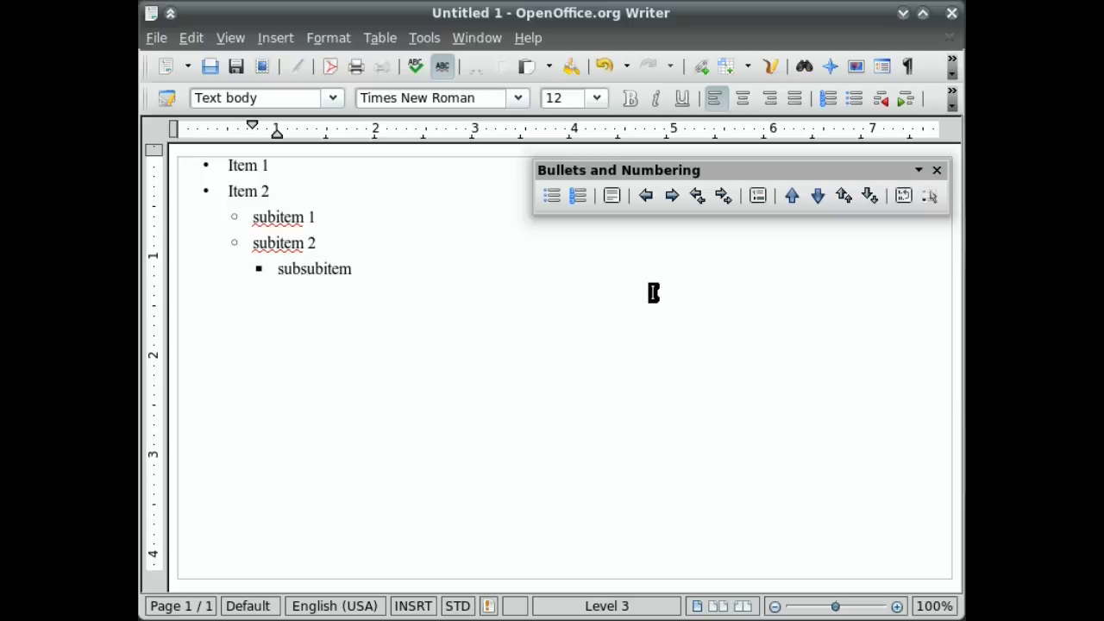
key("Return")
key("shift+Tab")
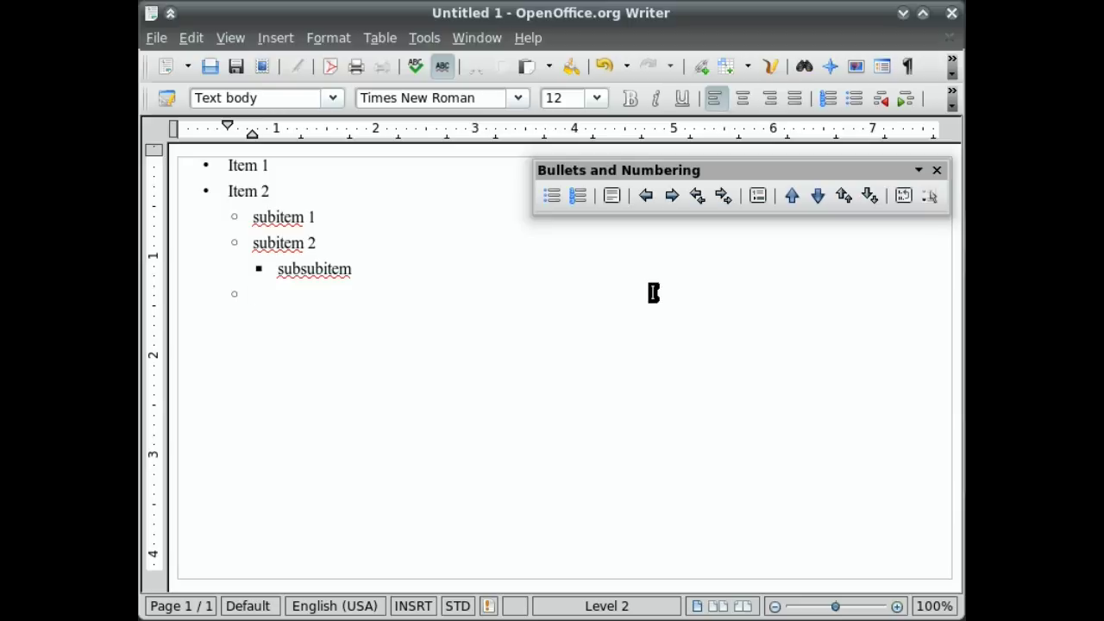
key("shift+Tab")
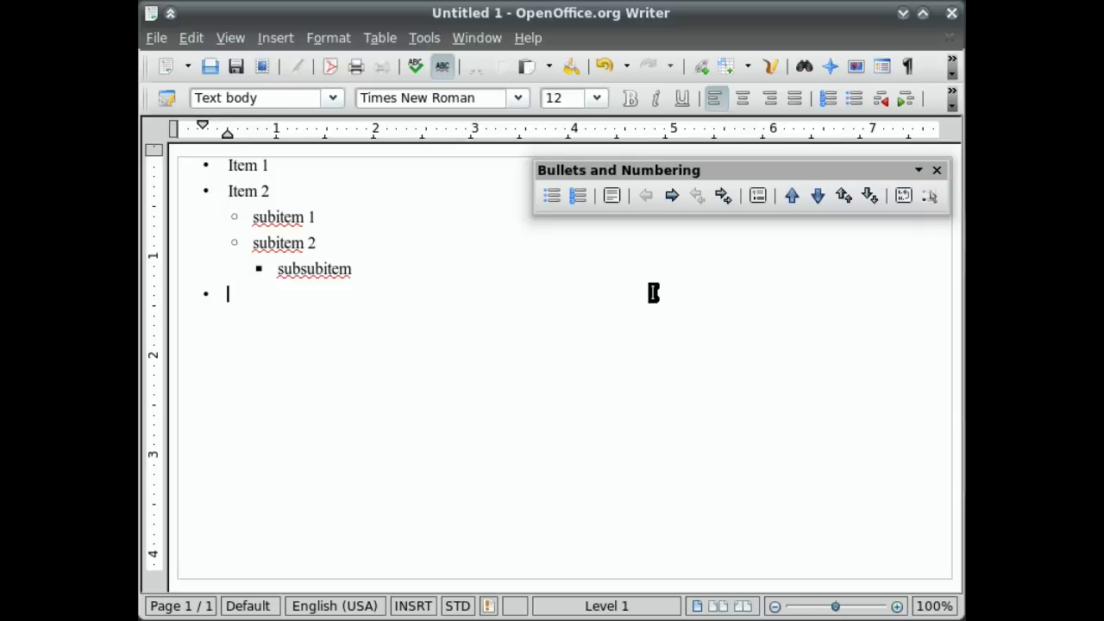
key("Tab")
key("Tab")
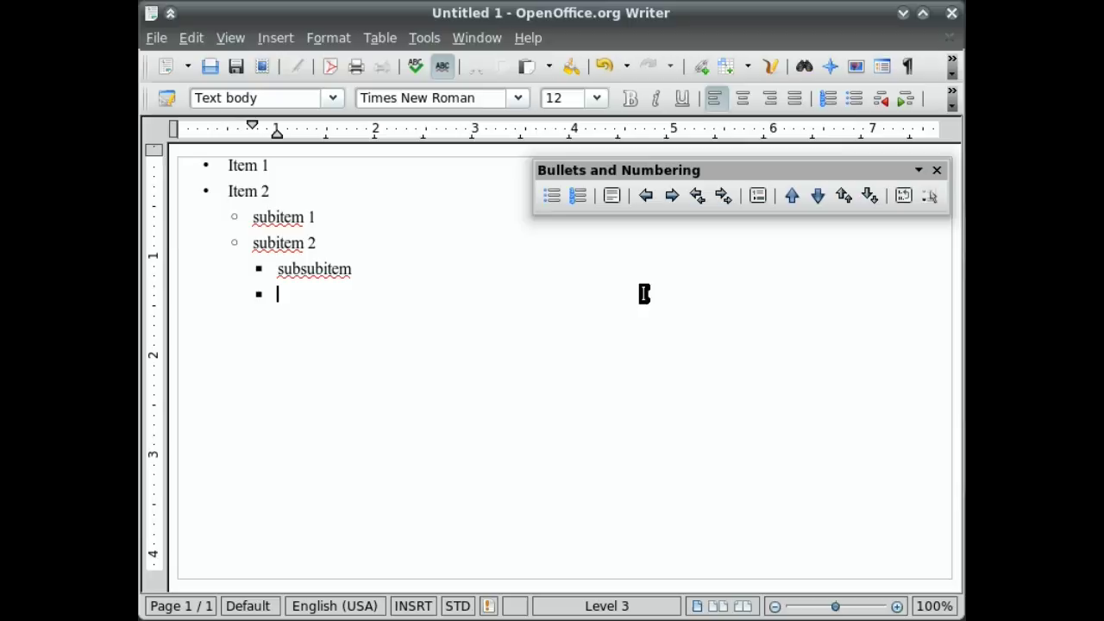
- Convert the entire bulleted list, from "Item 1" to the last empty bullet, to a numbered list
left_click_drag(305, 295, 177, 165)
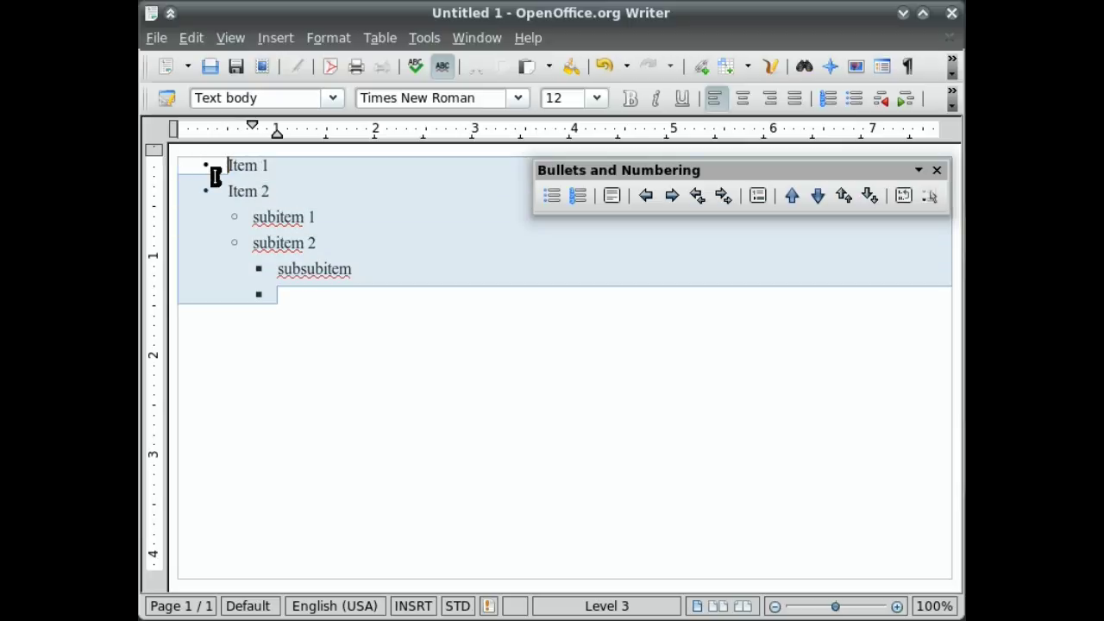
left_click(578, 196)
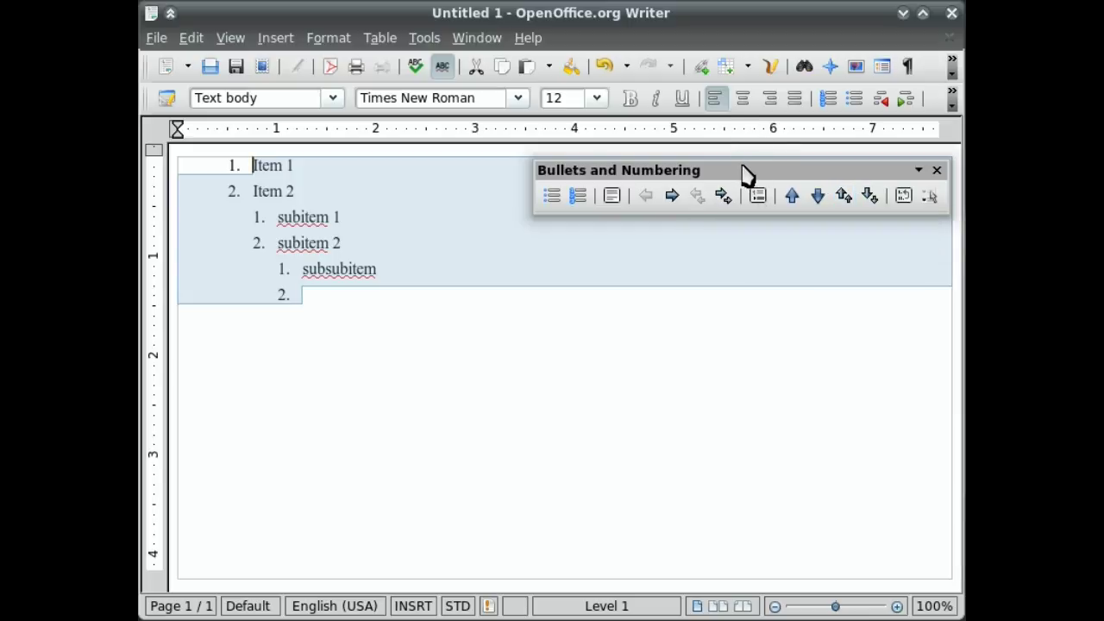
left_click(358, 305)
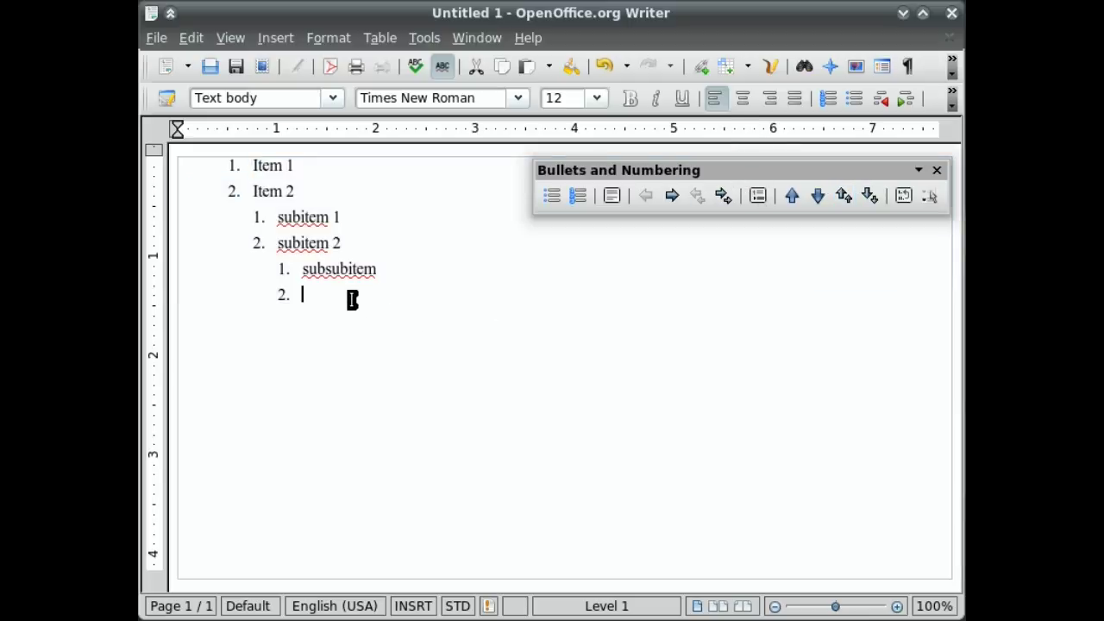
- Select the whole list and set its top-level numbering type to A) B) C)
left_click_drag(359, 303, 193, 146)
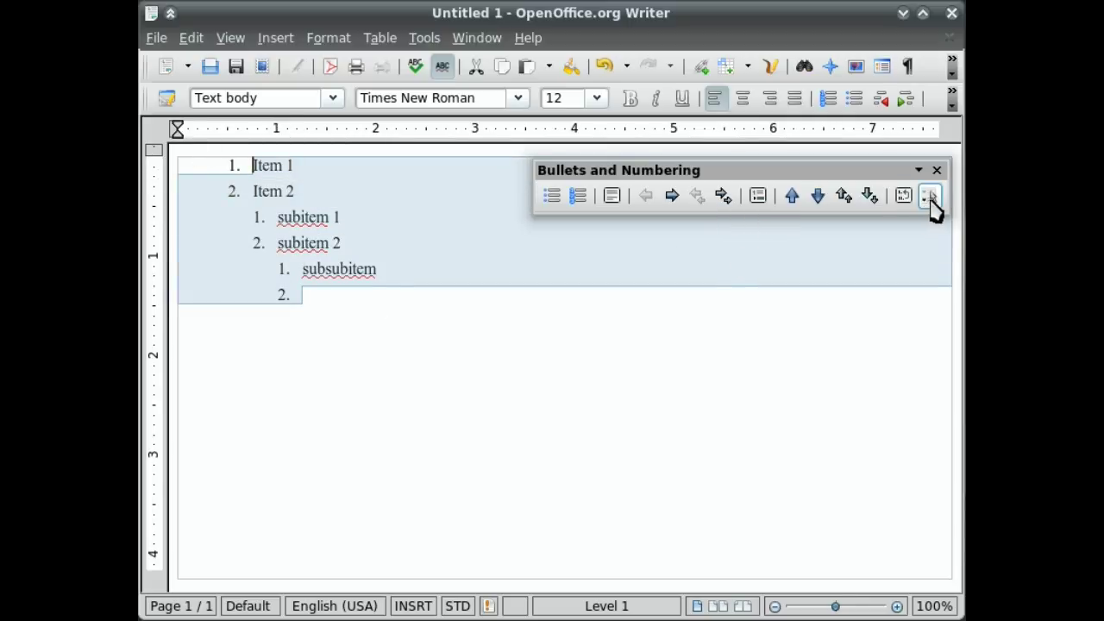
left_click(903, 196)
left_click(928, 196)
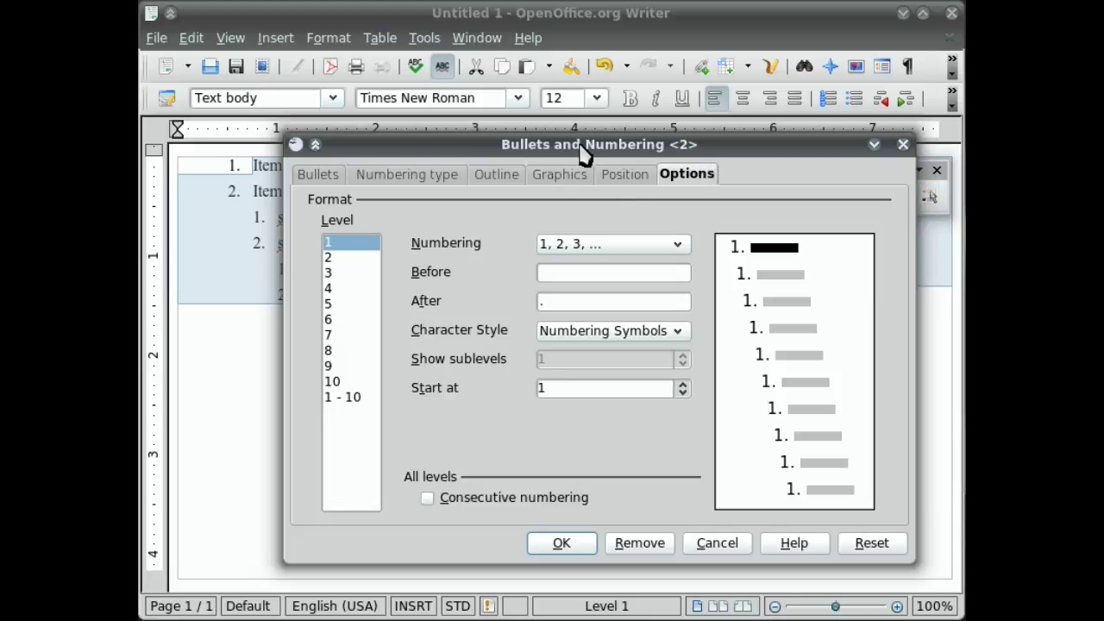
left_click_drag(583, 152, 600, 130)
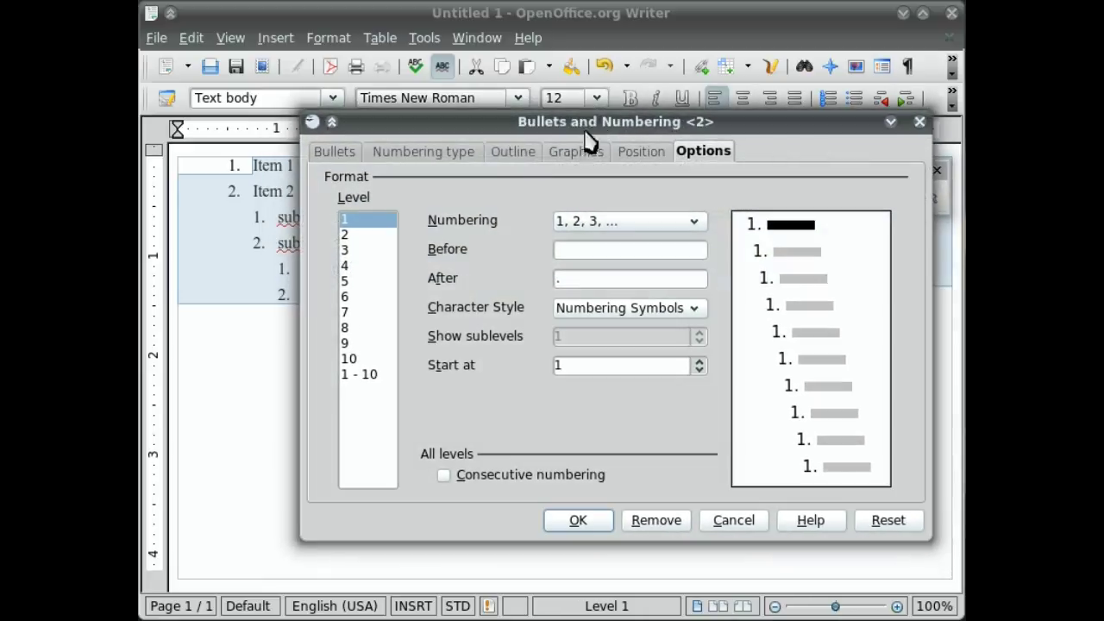
left_click(403, 155)
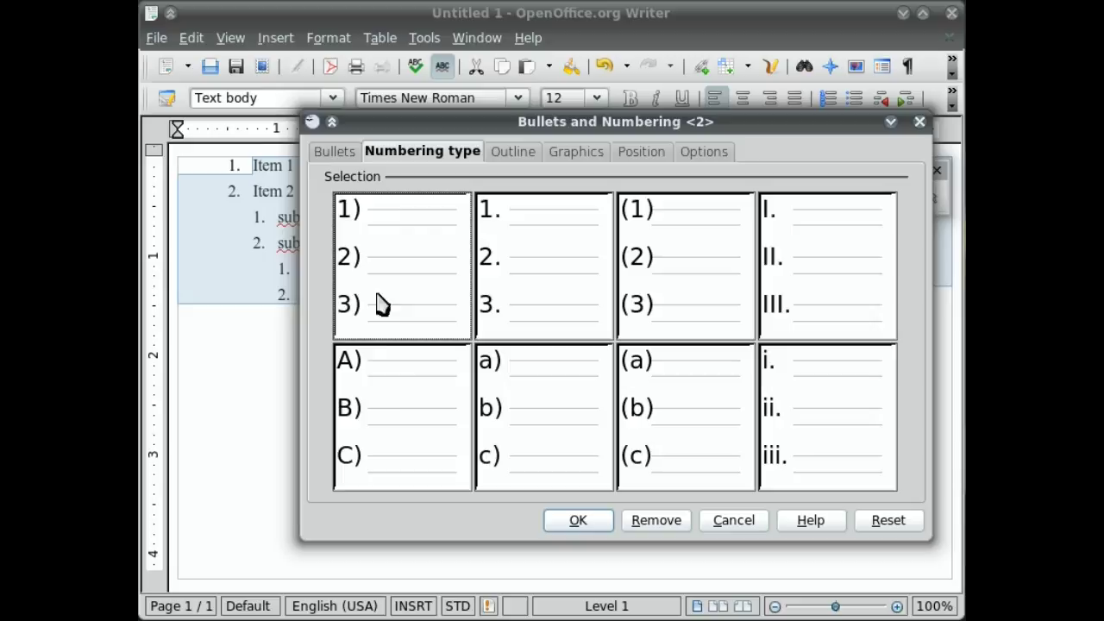
left_click(382, 408)
left_click(578, 520)
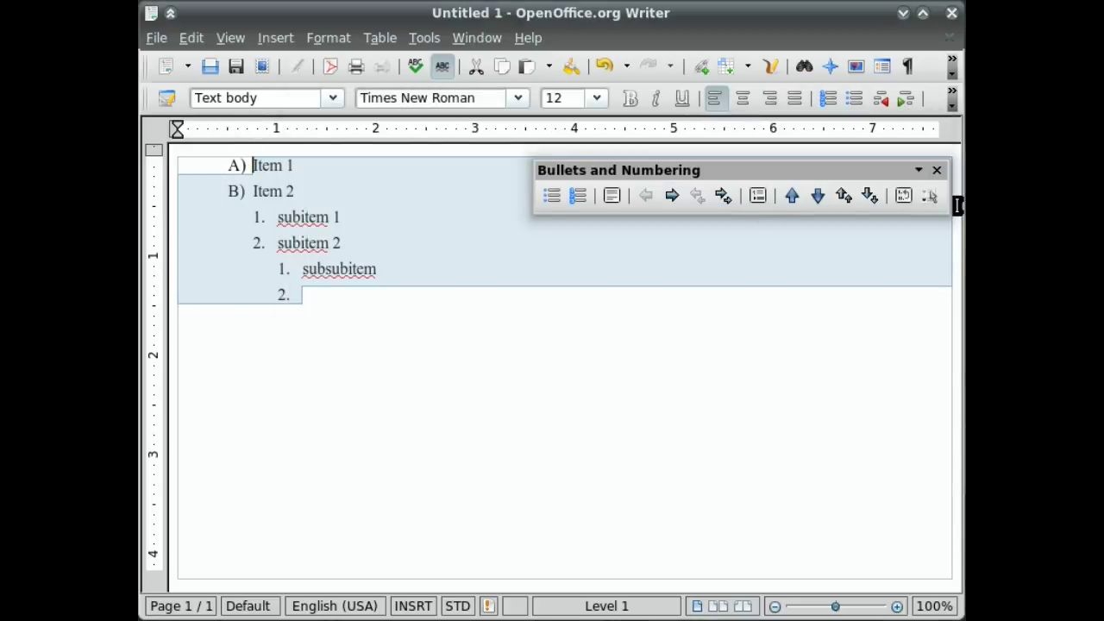
- Customize the list's numbering with "." after level 2 numbers and the i, ii, iii format for level 3
left_click(929, 197)
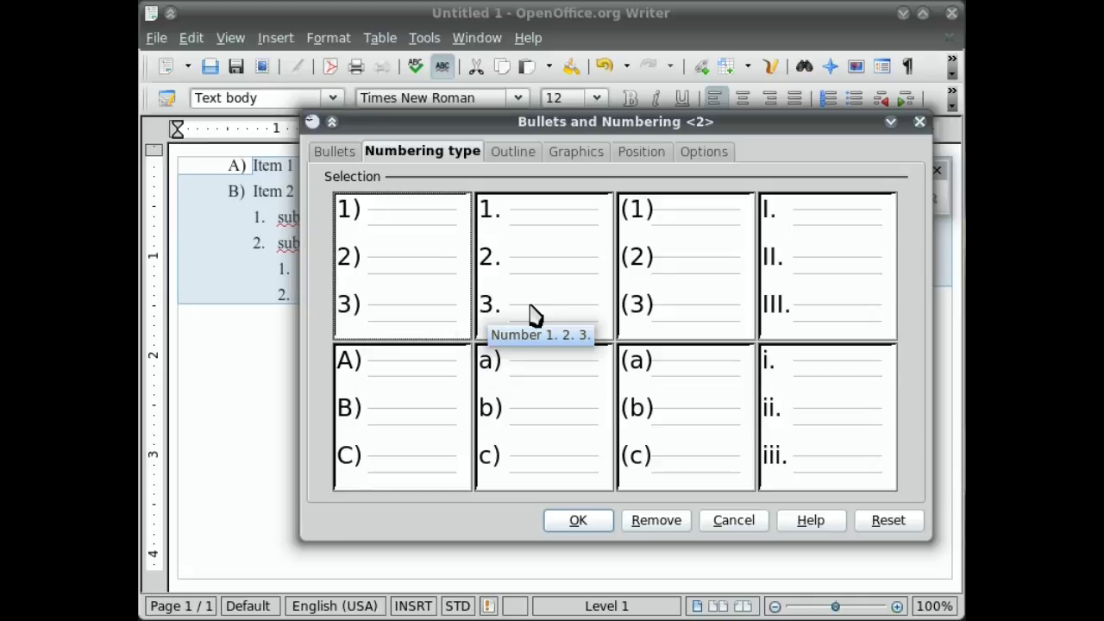
left_click(521, 155)
left_click(716, 154)
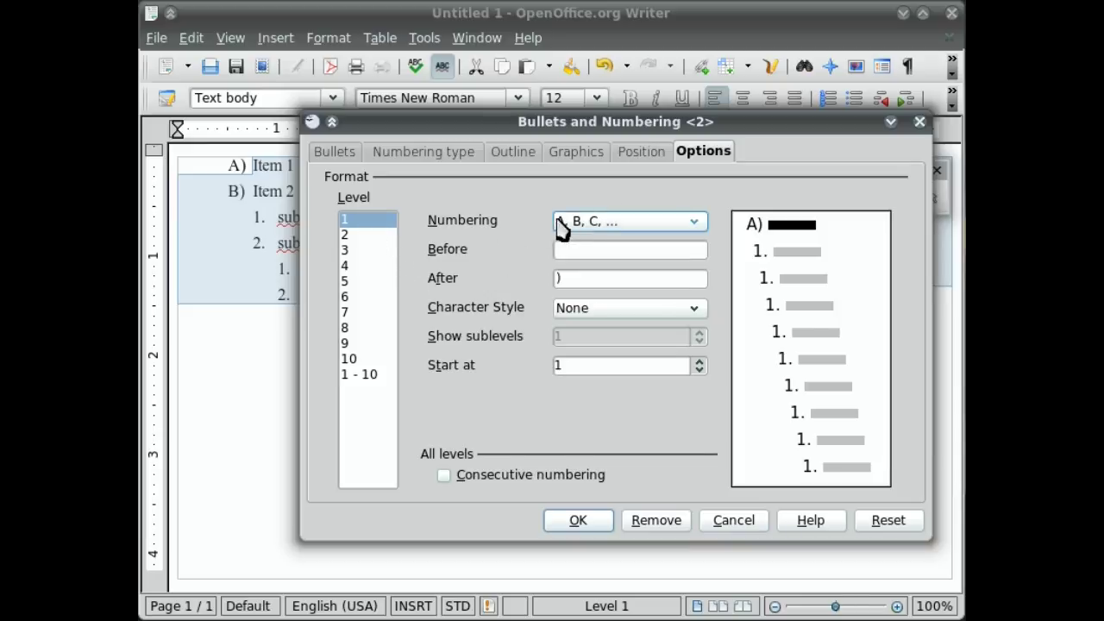
left_click(576, 278)
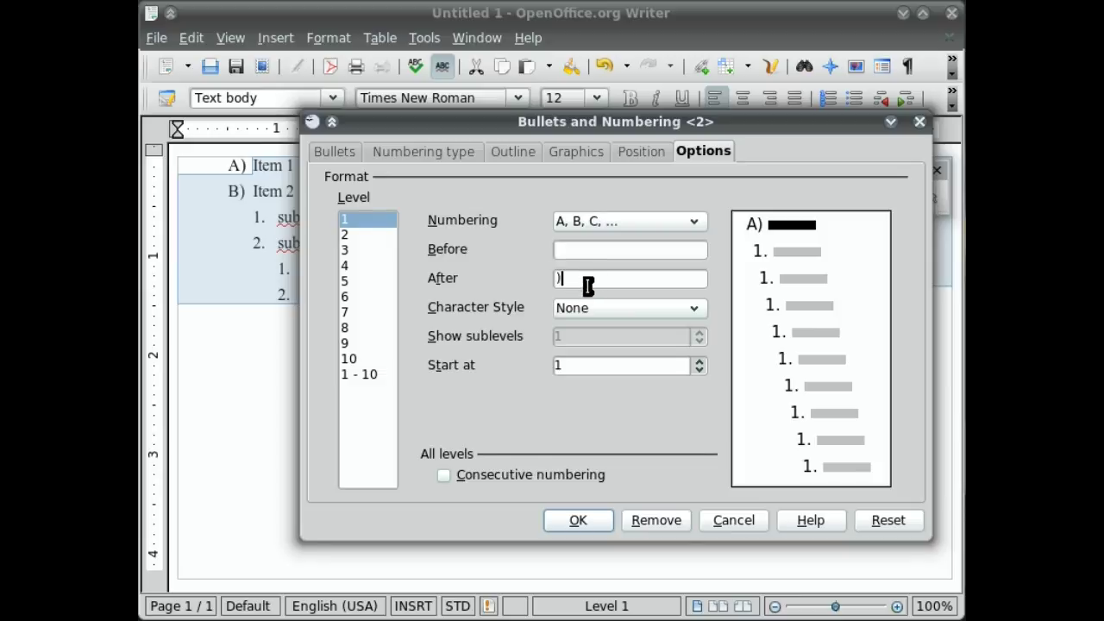
left_click(357, 238)
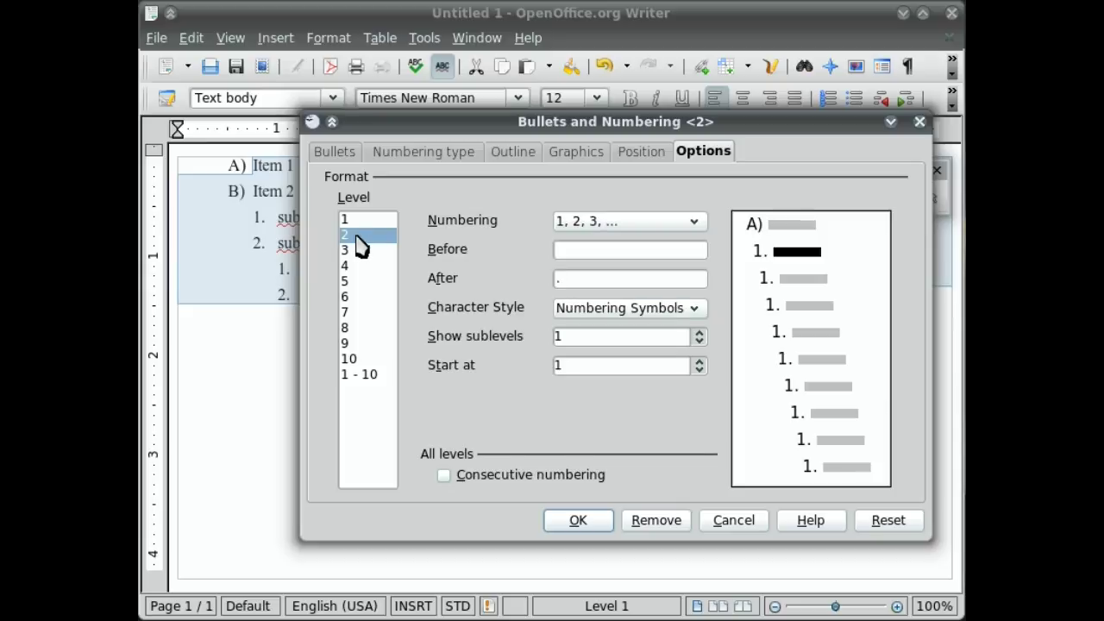
left_click(564, 281)
type(".")
left_click(363, 252)
left_click(618, 223)
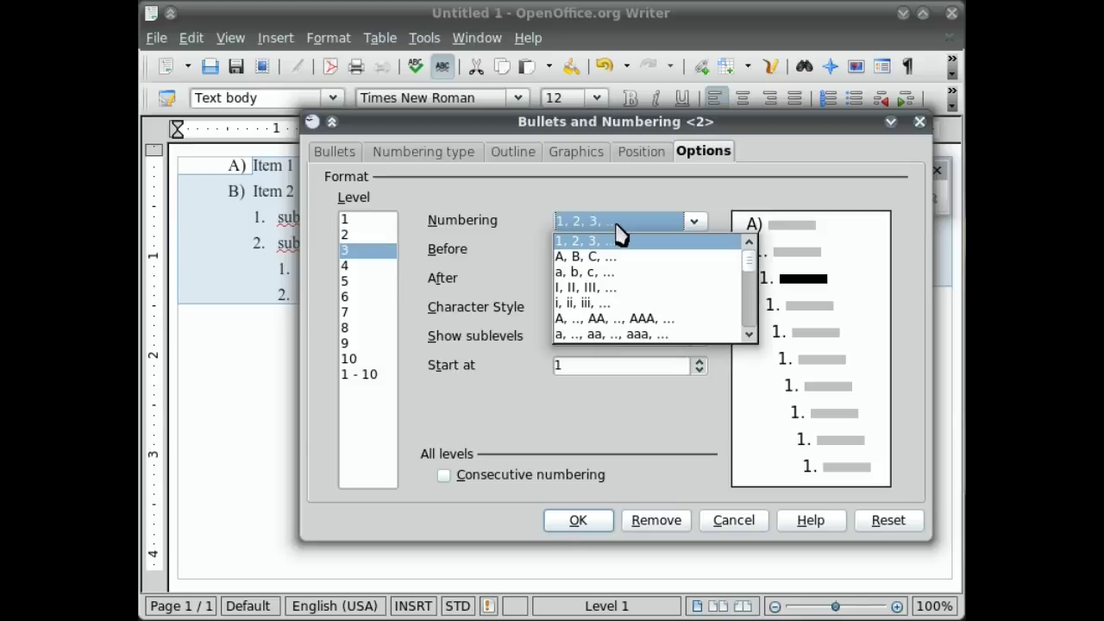
left_click(594, 304)
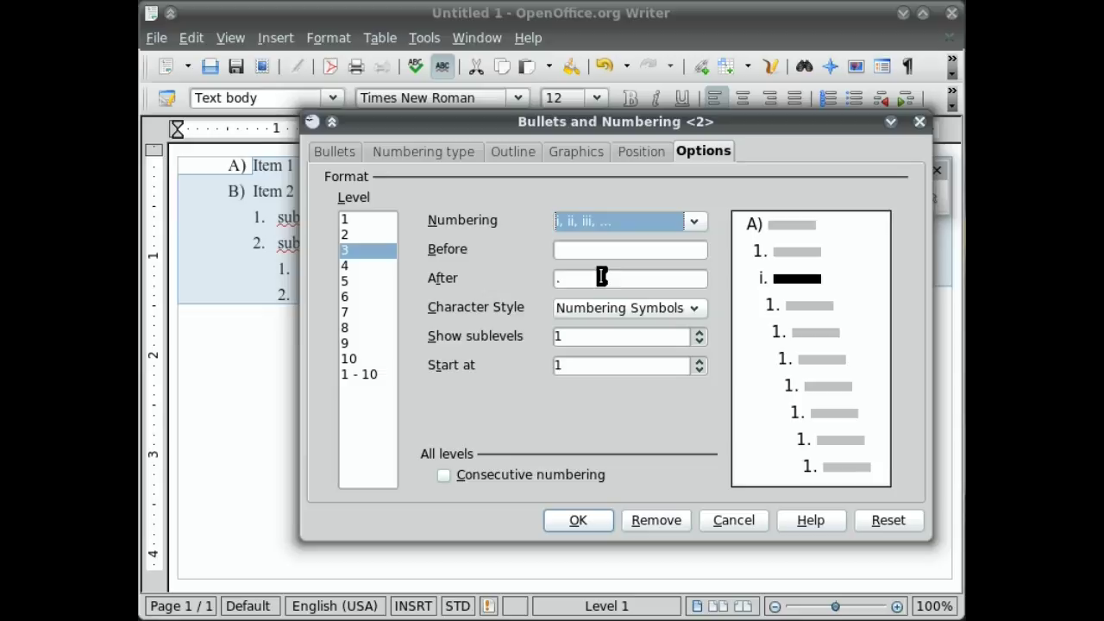
left_click(591, 520)
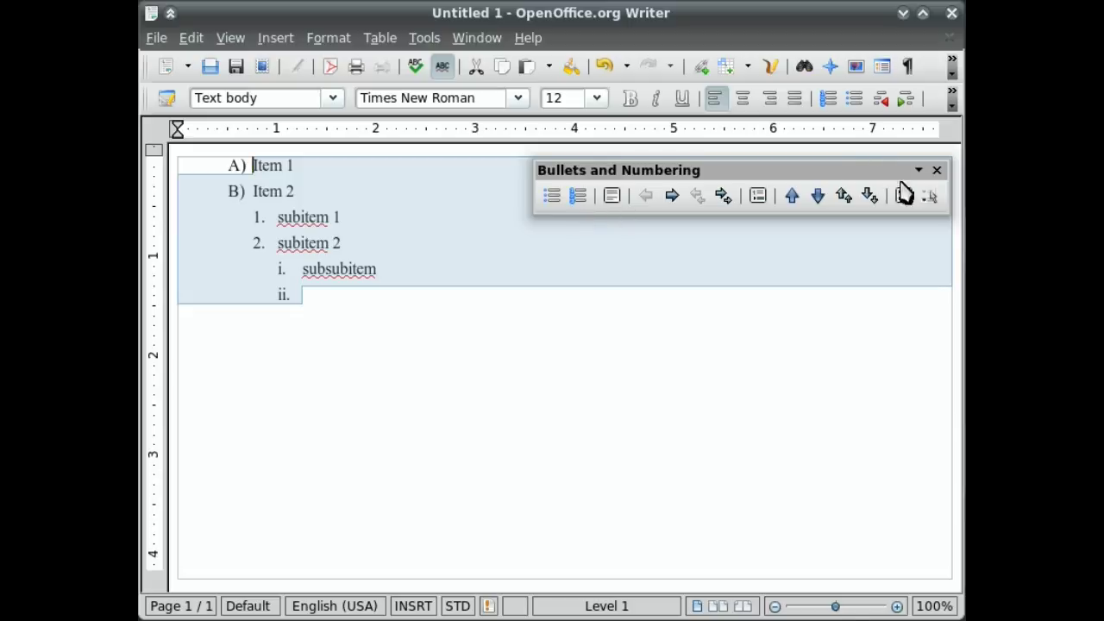
- Apply the outline numbering preset I., A., i., a) to the selected list
left_click(928, 197)
left_click(520, 157)
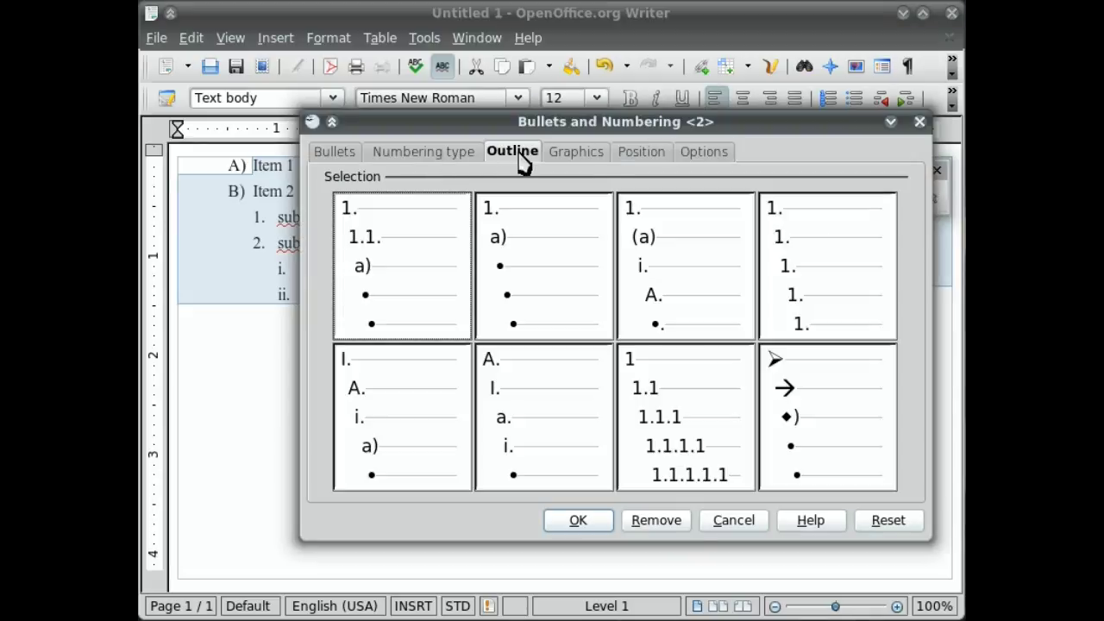
left_click(413, 390)
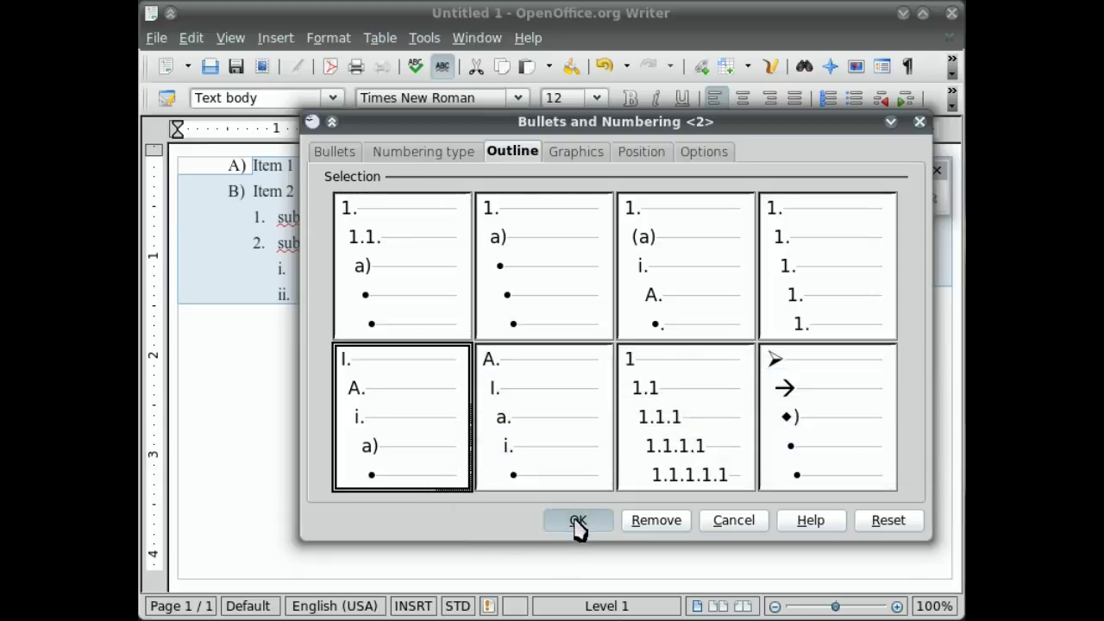
left_click(577, 521)
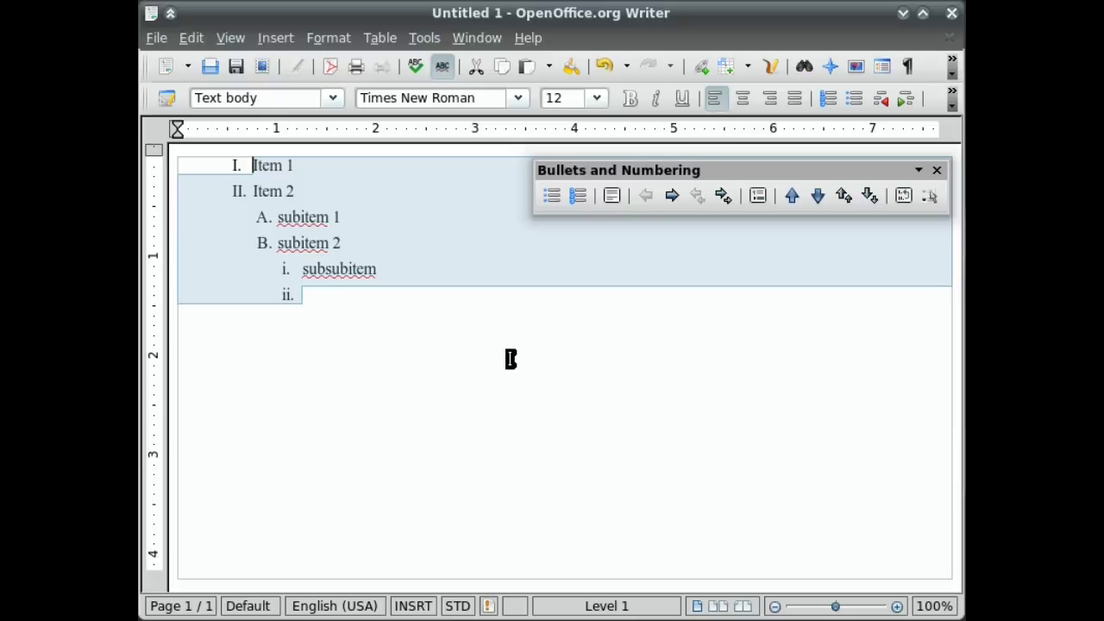
- Delete the entire outline-numbered list and apply the Heading 1 style to the empty paragraph
left_click_drag(362, 298, 219, 164)
key("BackSpace")
key("BackSpace")
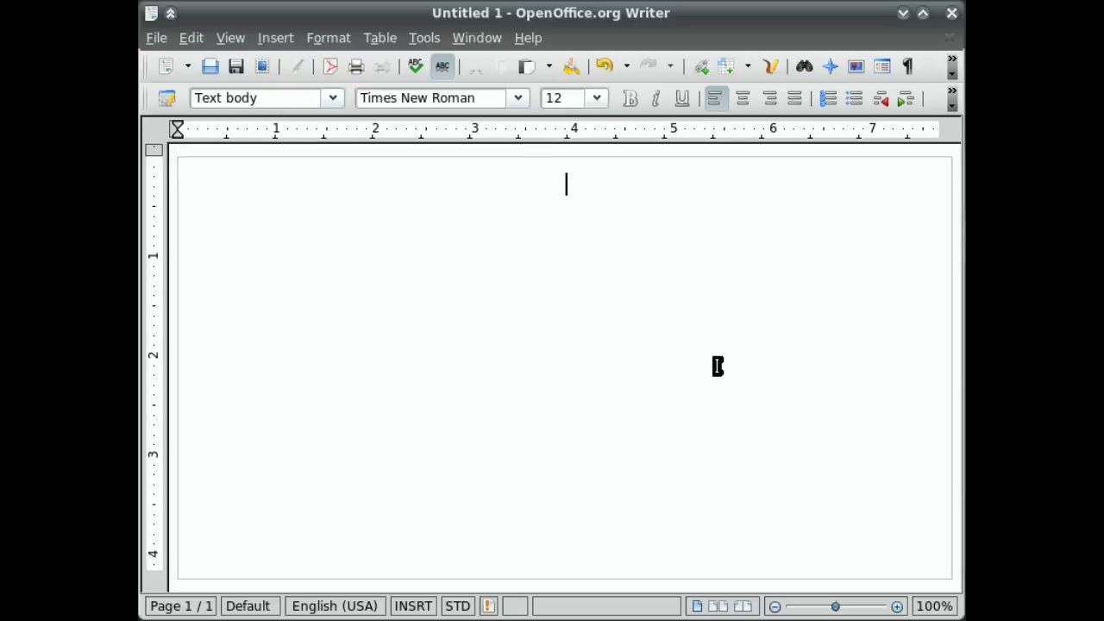
key("ctrl+1")
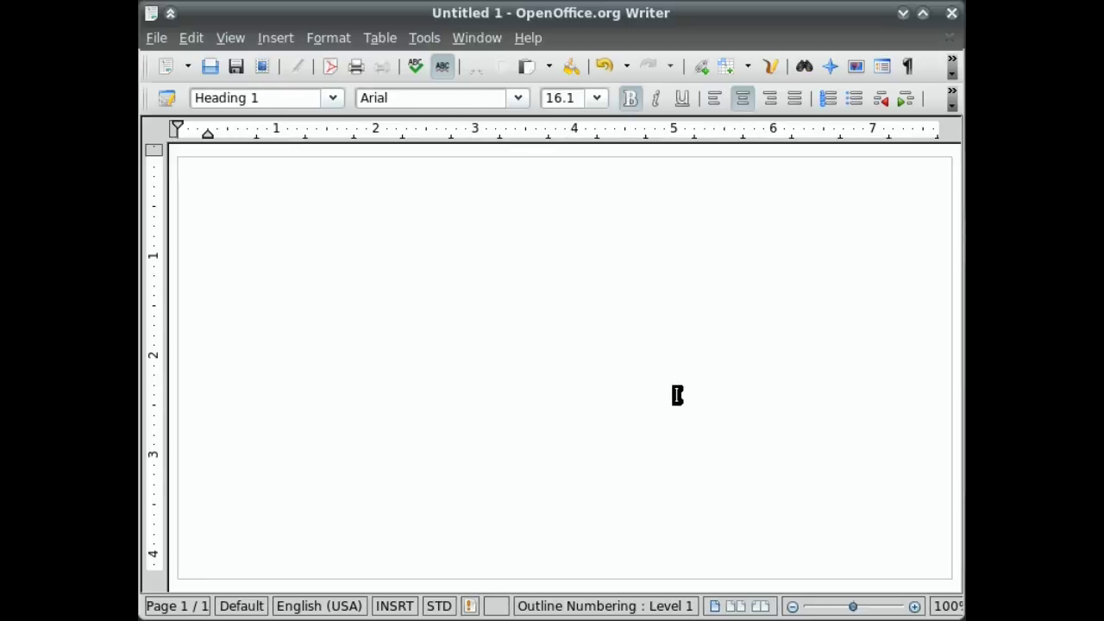
type("This is")
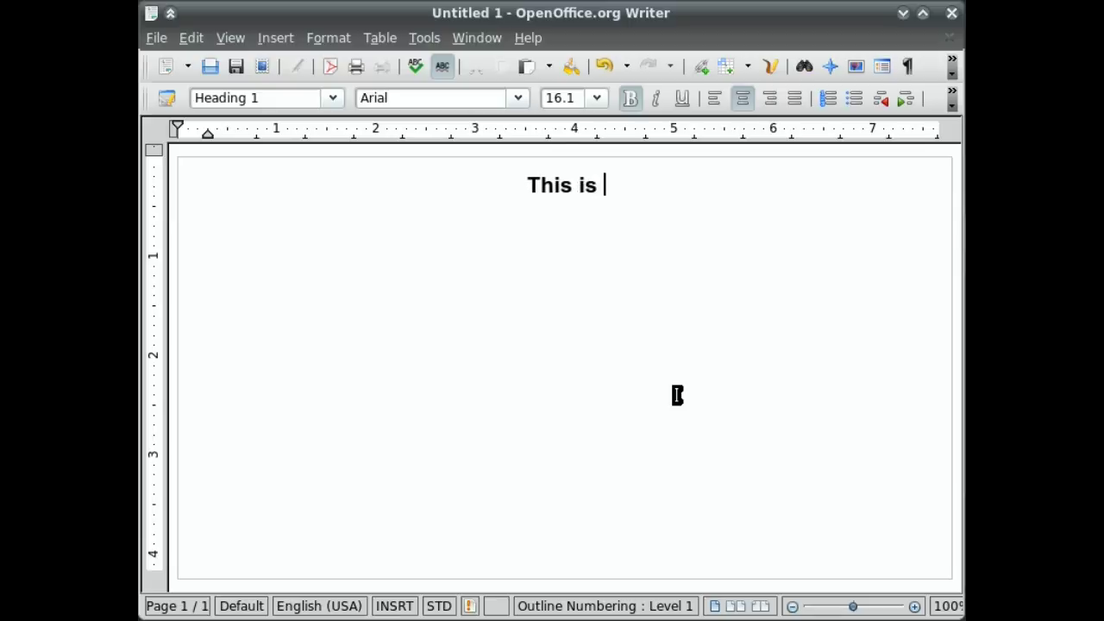
key("BackSpace")
key("BackSpace")
key("BackSpace")
key("BackSpace")
key("BackSpace")
key("BackSpace")
key("BackSpace")
key("BackSpace")
- Enter "My Awesome Novel" as the document's Heading 1 title and start a new paragraph below it
type("My A")
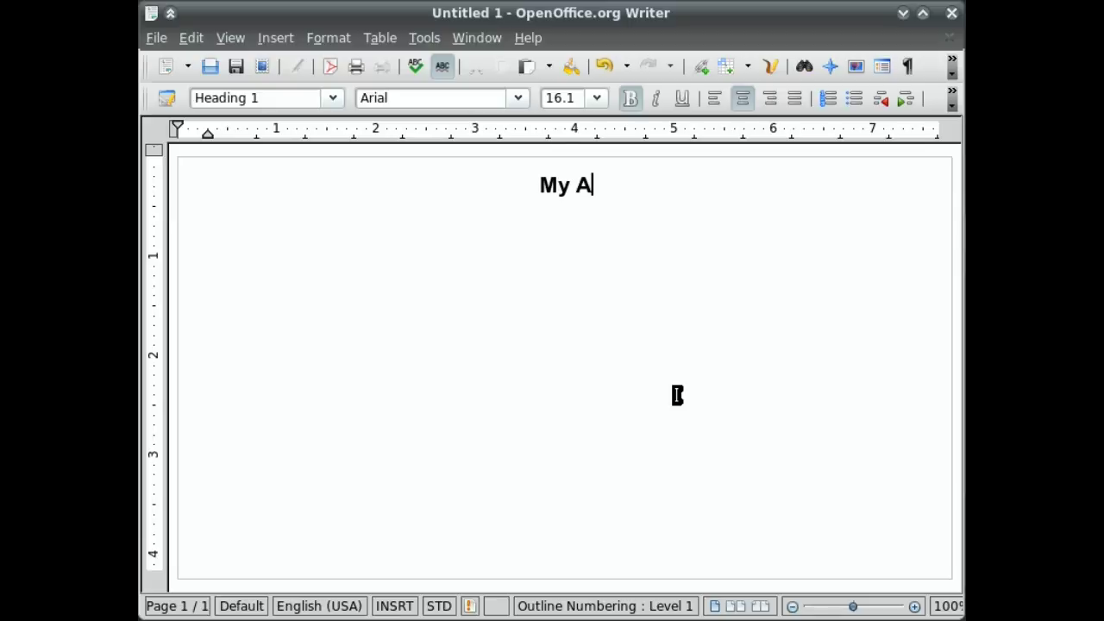
type("wesome Novel")
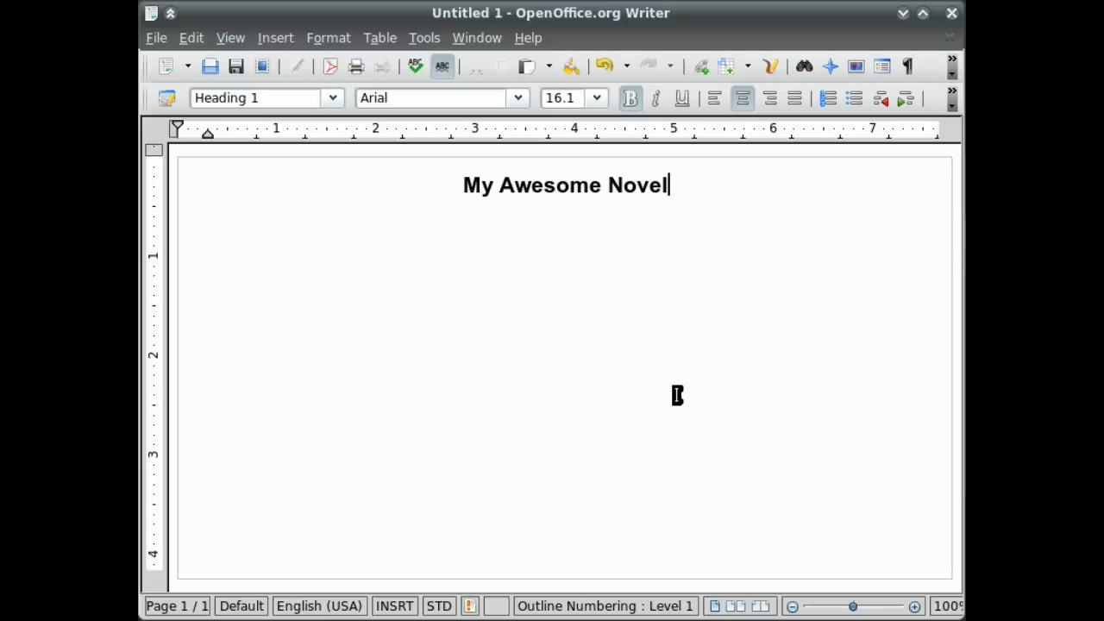
key("Return")
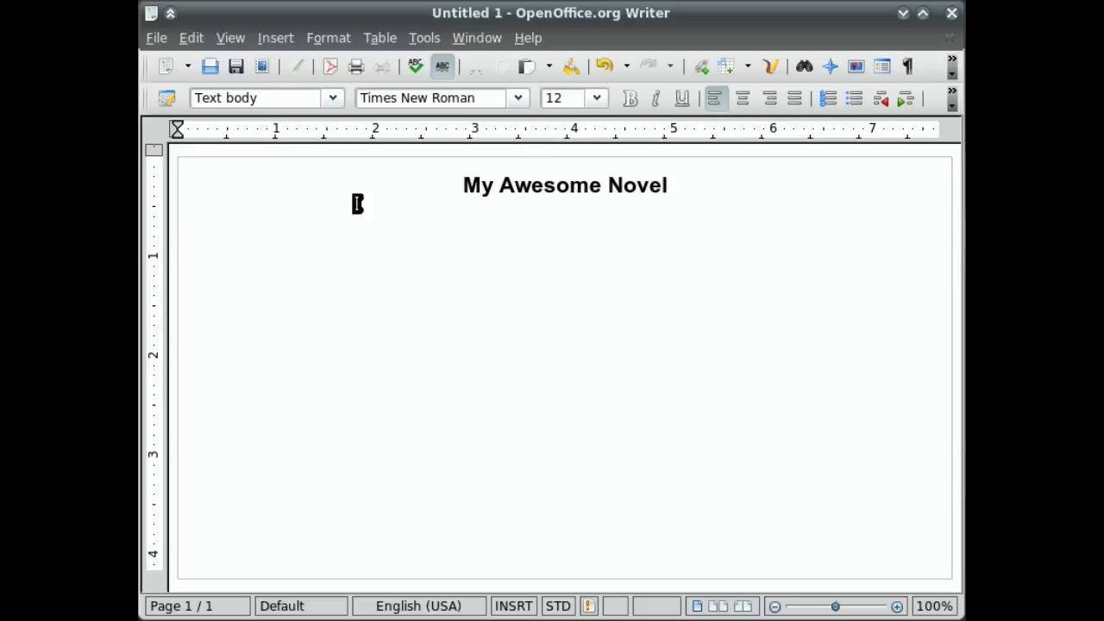
mouse_move(295, 93)
left_mouse_down()
mouse_move(190, 98)
mouse_move(279, 123)
mouse_move(297, 91)
left_mouse_up()
type("Sdasdfasdf")
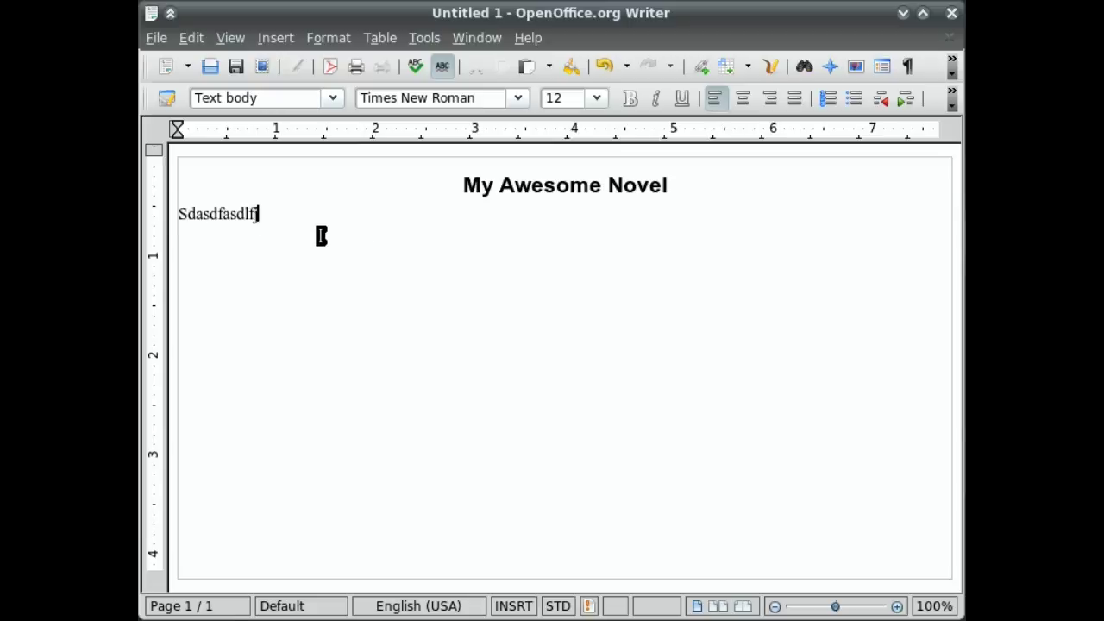
key("BackSpace")
key("BackSpace")
key("BackSpace")
key("BackSpace")
key("BackSpace")
key("BackSpace")
key("BackSpace")
key("BackSpace")
key("BackSpace")
key("BackSpace")
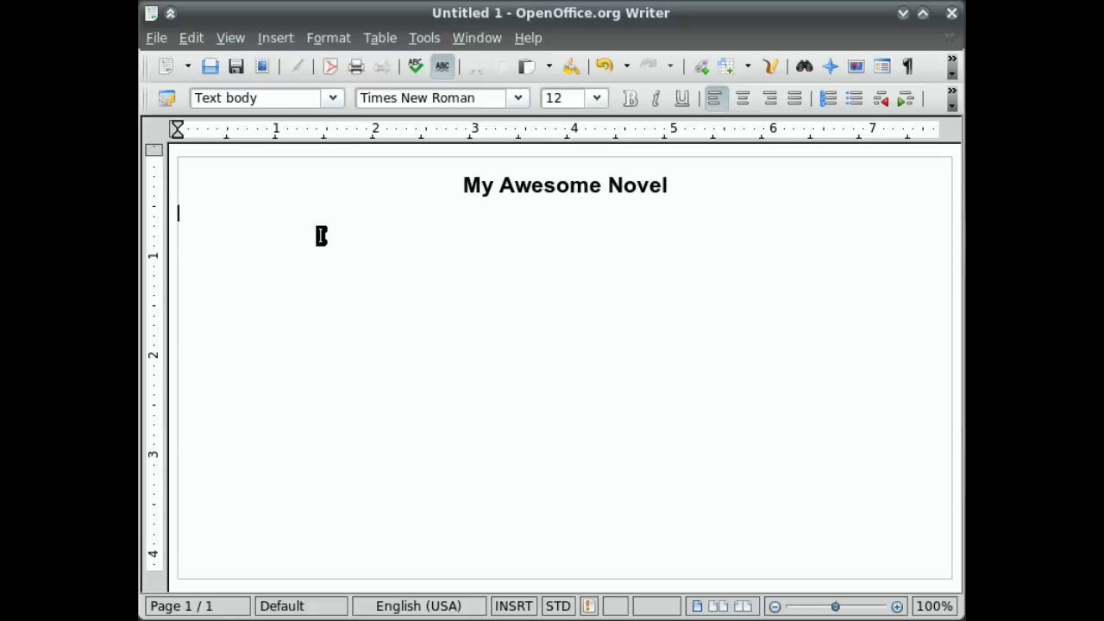
- Add the Heading 2 line "Chapter 1 – Why I don't like beets" below the title, followed by a new paragraph
key("ctrl+2")
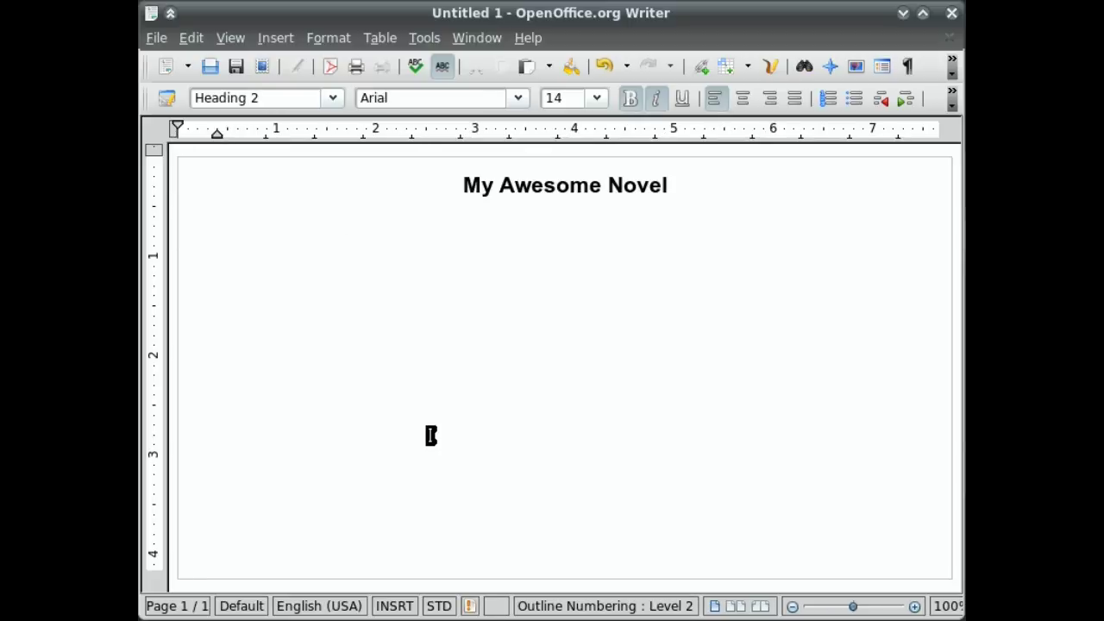
type("Chapter 1")
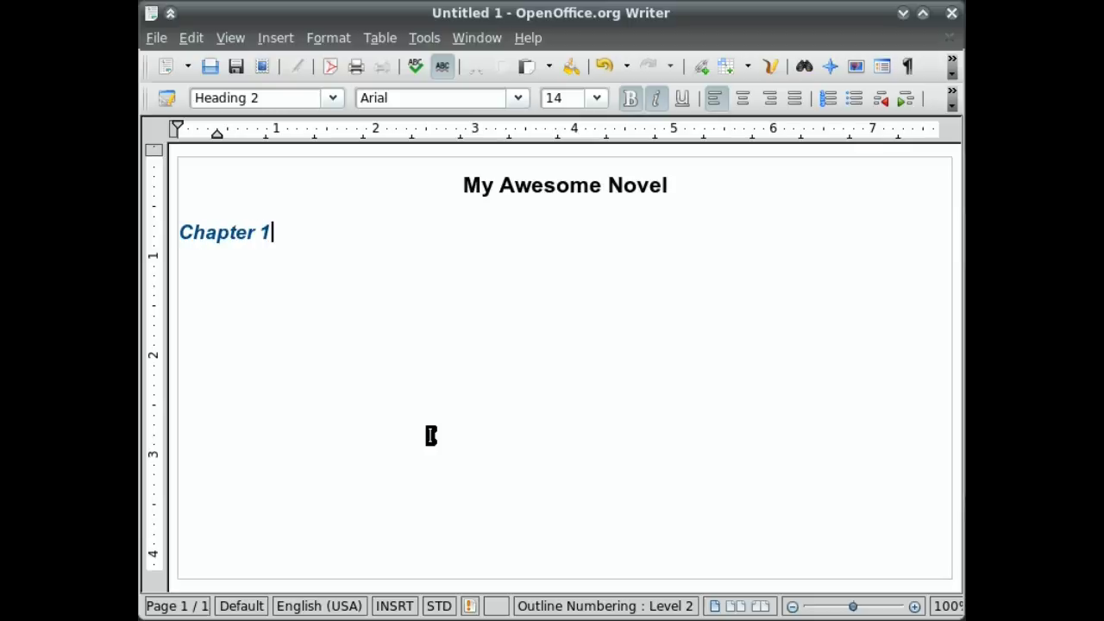
type(" - Why I")
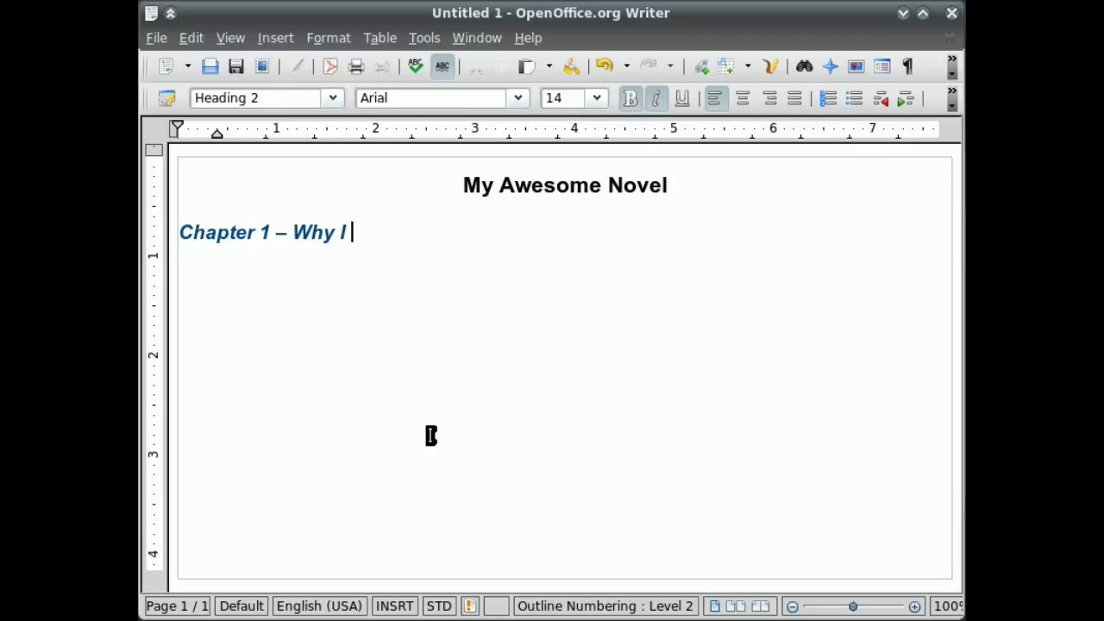
type(" don't like ")
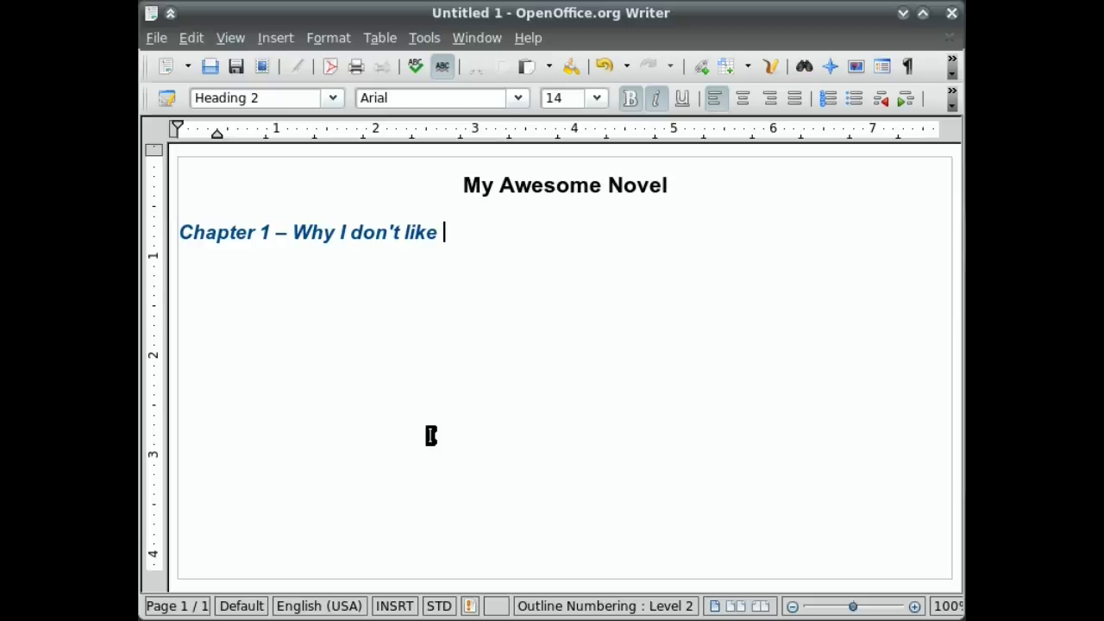
type("beets")
key("Return")
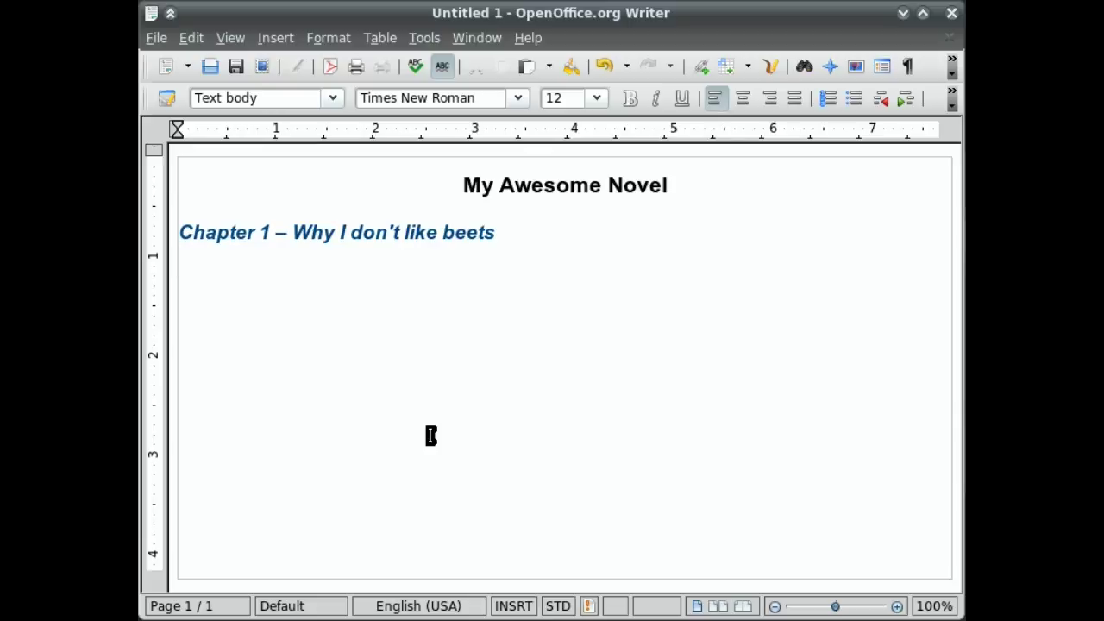
- Write "Beets taste like dirt." under the Chapter 1 heading and copy it repeatedly to make a paragraph of 12 sentences
type("Bee4")
type("ts ")
type("taste like dirt.")
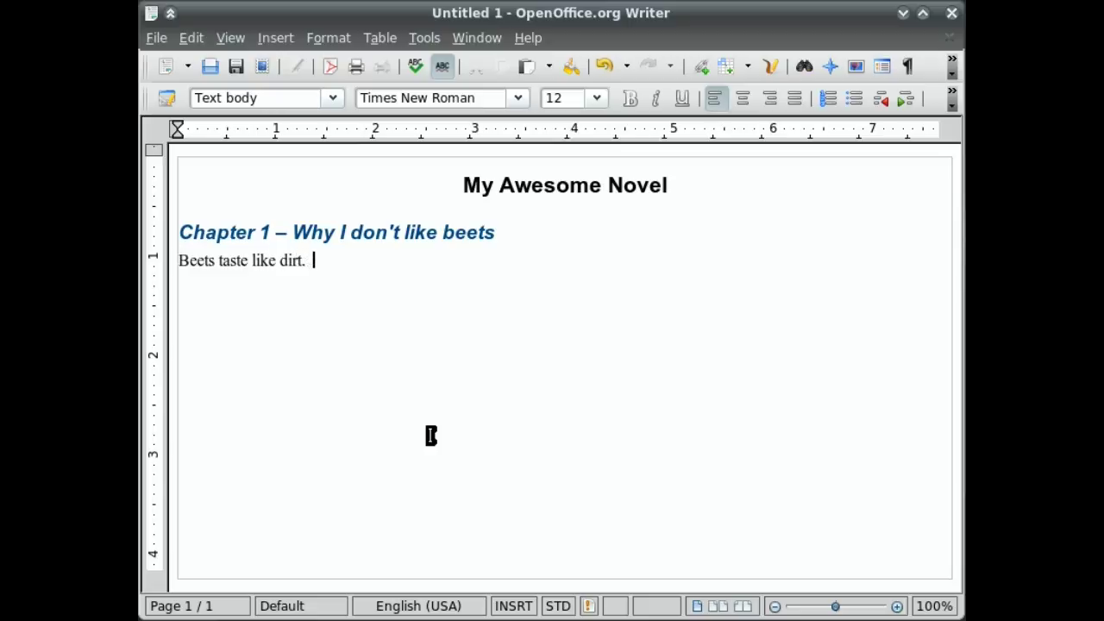
key("shift+Home")
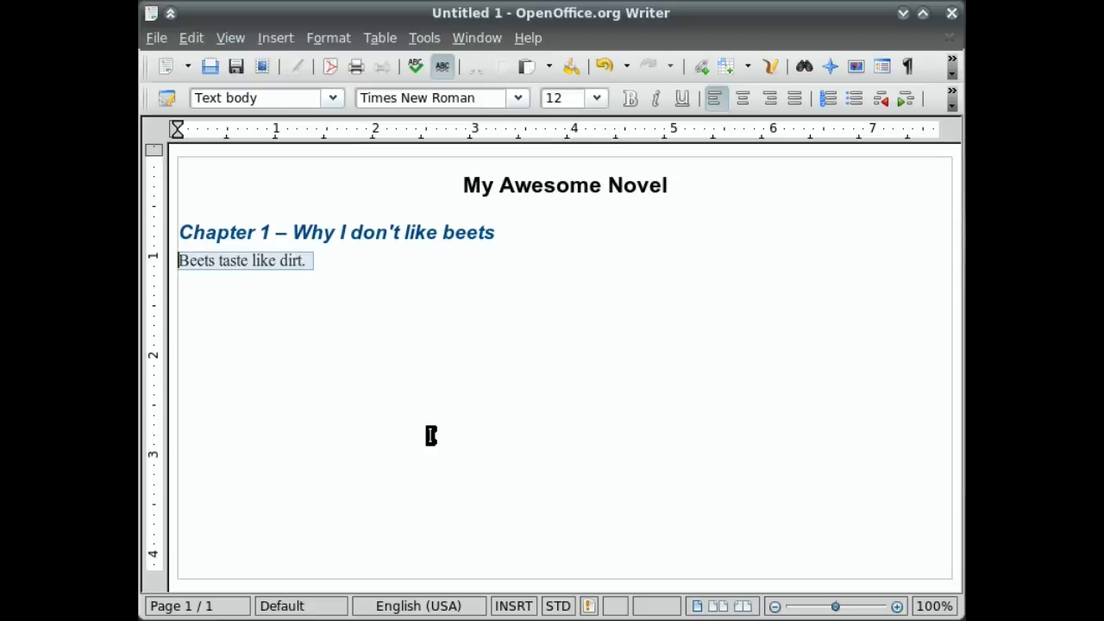
key("ctrl+c")
key("ctrl+v")
key("ctrl+v")
key("ctrl+v")
key("ctrl+v")
key("ctrl+v")
key("ctrl+v")
key("ctrl+v")
key("ctrl+v")
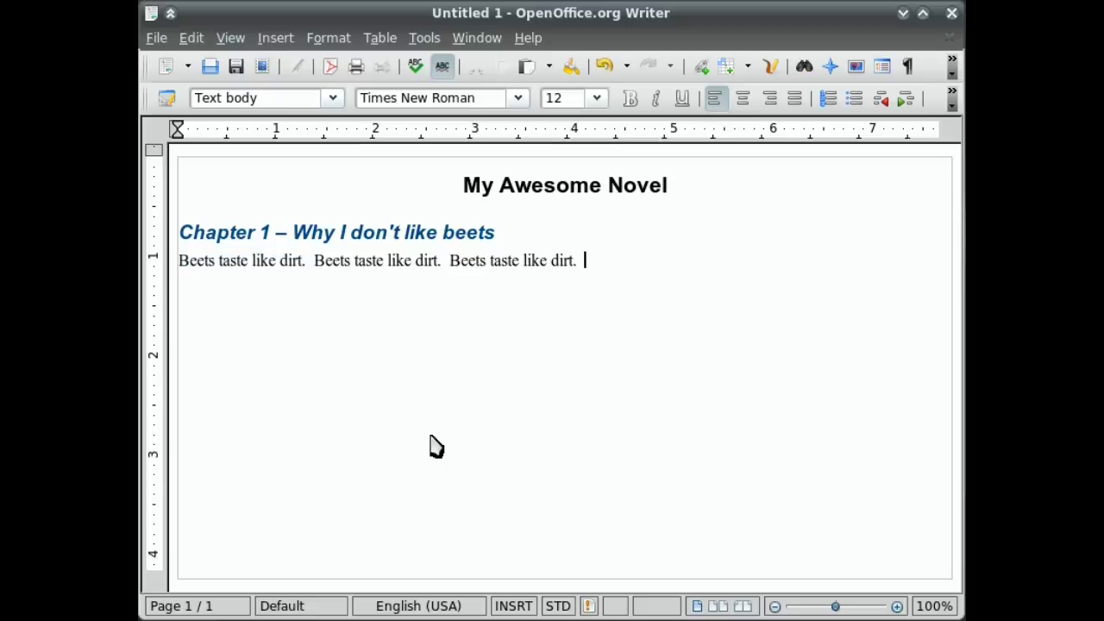
key("ctrl+v")
key("ctrl+v")
key("ctrl+v")
key("ctrl+v")
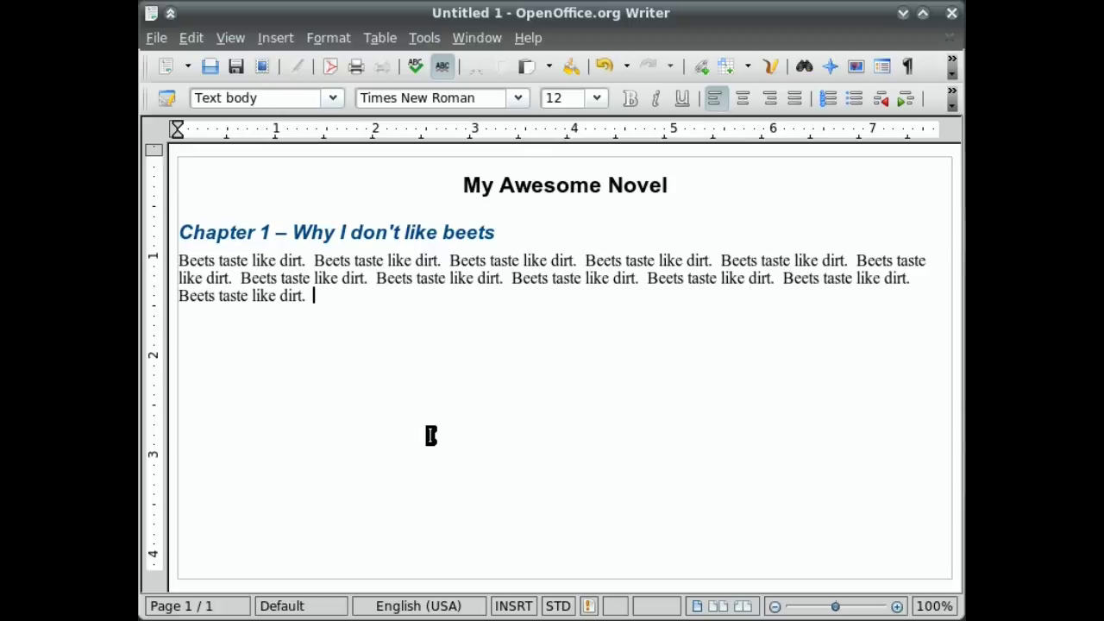
- Add a second Chapter 1 paragraph with "Beets taste like dirt." pasted 10 times, followed by a new empty paragraph
key("ctrl+v")
key("ctrl+v")
key("ctrl+v")
key("ctrl+v")
key("ctrl+v")
key("ctrl+v")
key("ctrl+v")
key("ctrl+v")
key("ctrl+v")
key("ctrl+v")
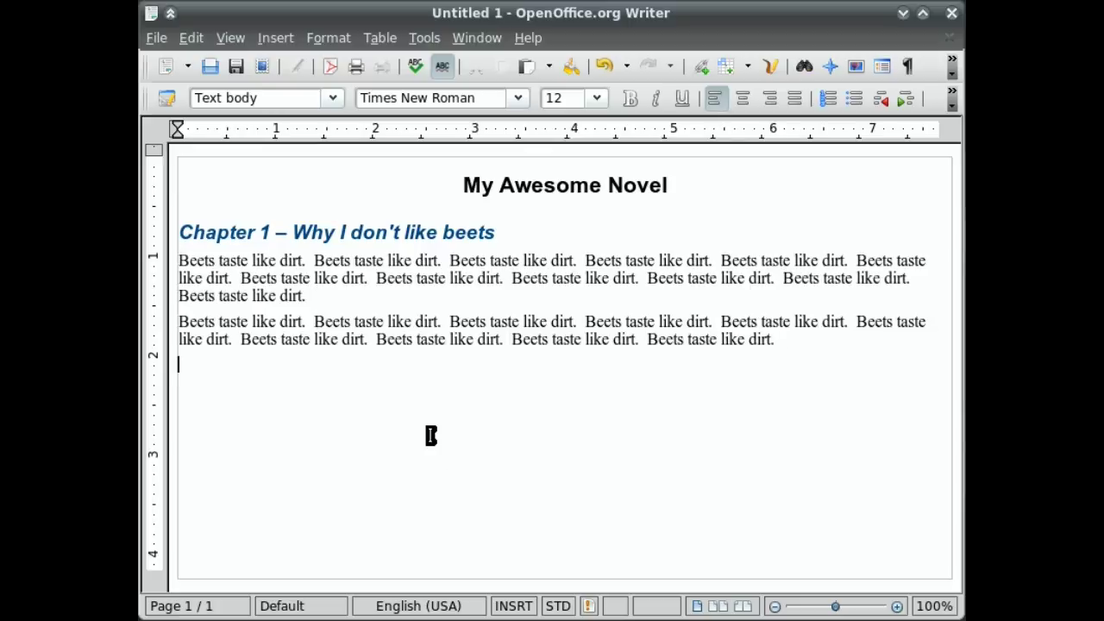
- Add the Heading 2 line "Chapter 2 – Why I'm in denial about beets" after the Chapter 1 text, followed by a new paragraph
key("ctrl+2")
type("C")
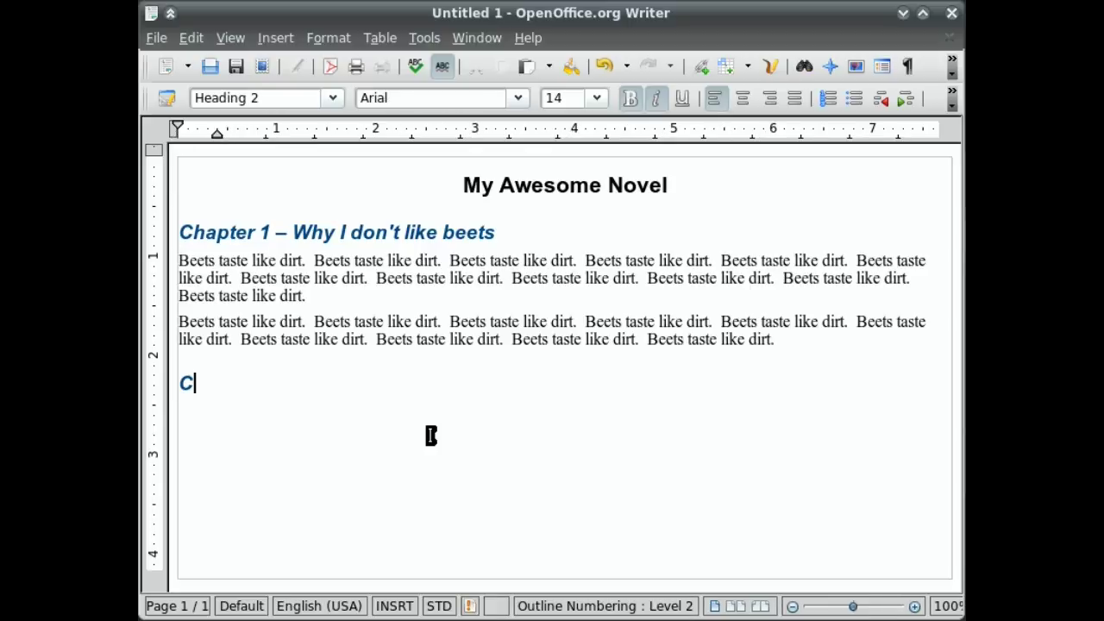
type("hapter ")
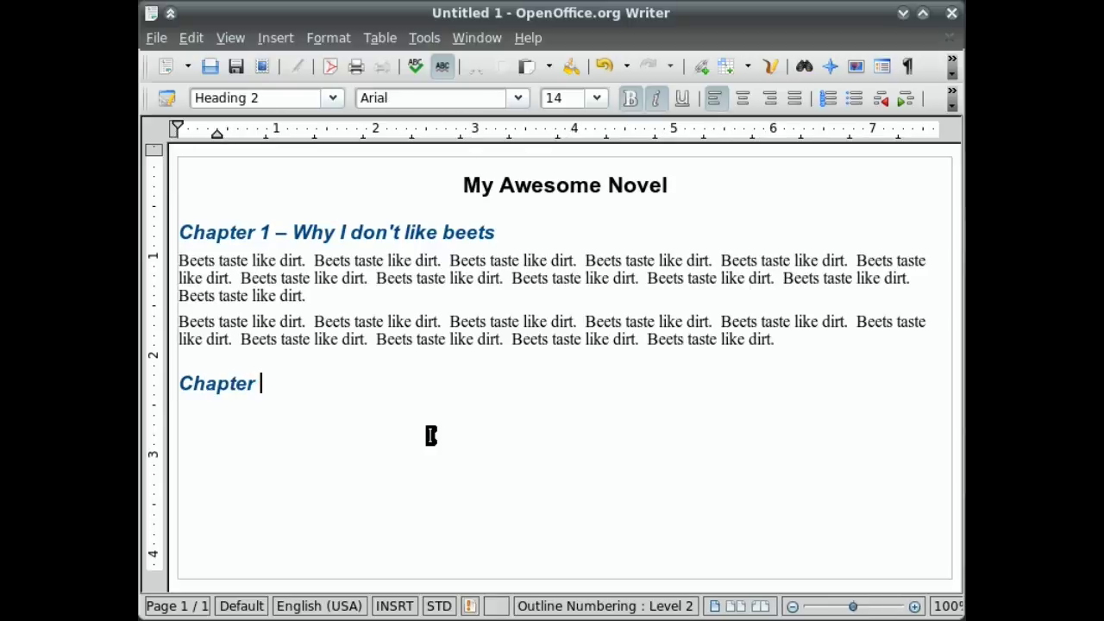
type("2 - Why I'm in ")
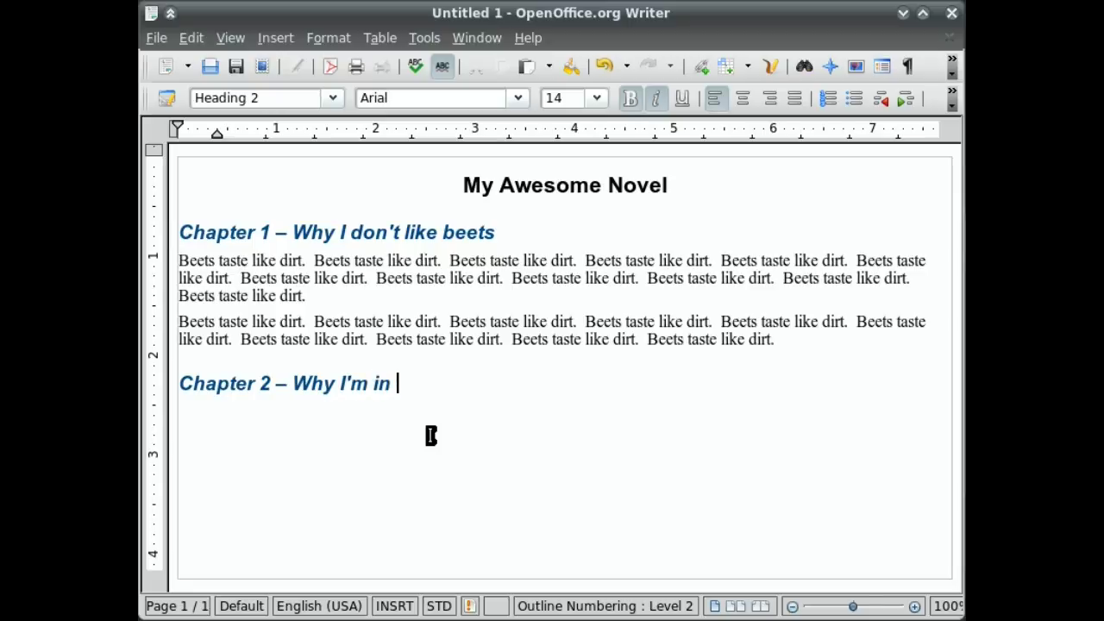
type("denial ")
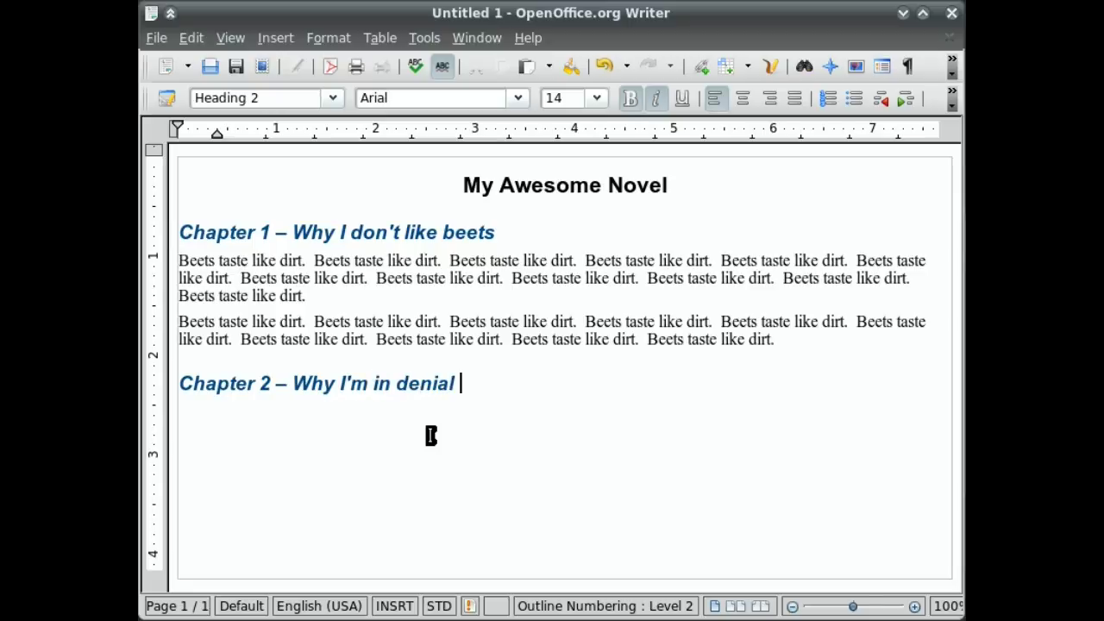
type("about beets")
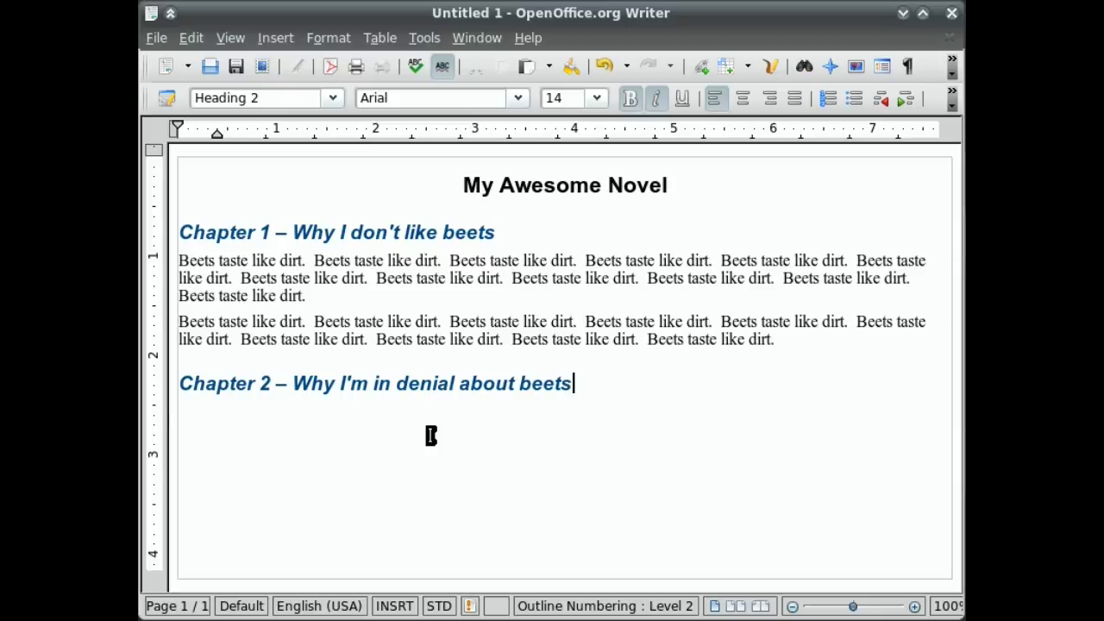
key("Return")
- Write "Beets are healthy for you." under the Chapter 2 heading and copy it repeatedly to make a paragraph of nine sentences
type("Be")
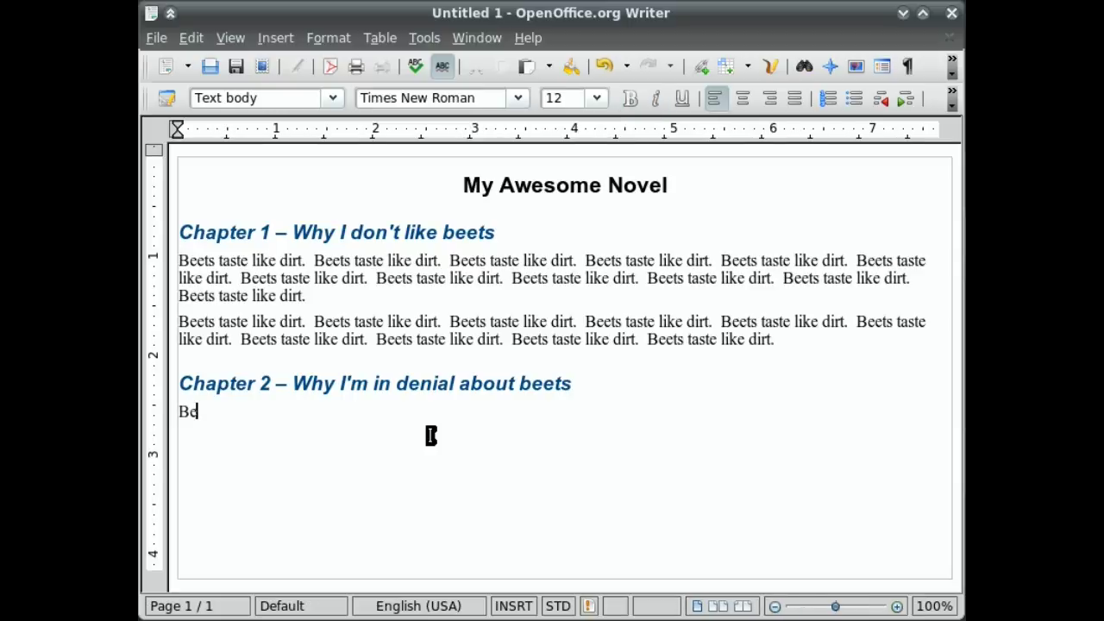
type("ets are healthy")
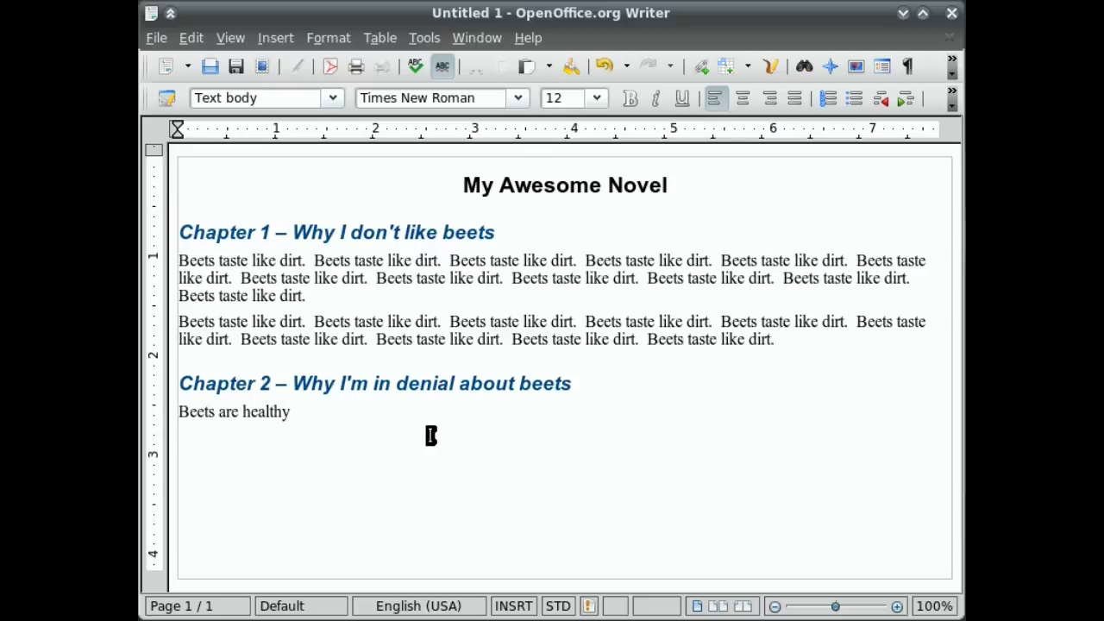
type(" for you.")
key("shift+Home")
key("ctrl+c")
key("End")
key("ctrl+v")
key("ctrl+v")
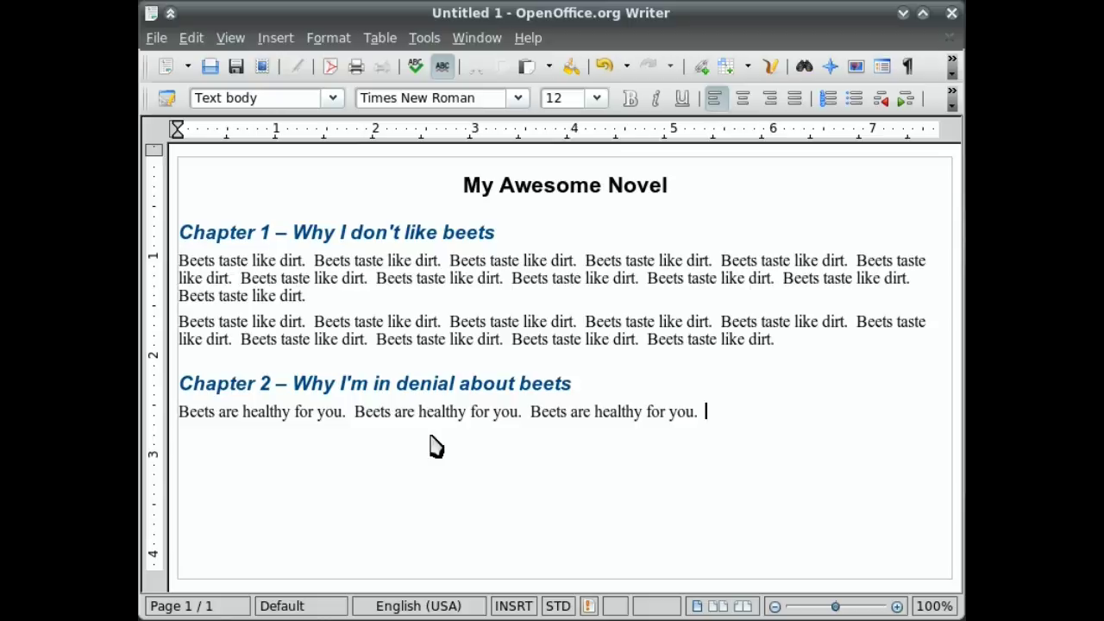
key("ctrl+v")
key("ctrl+v")
key("ctrl+v")
key("ctrl+v")
key("ctrl+v")
key("ctrl+v")
- Add a second Chapter 2 paragraph with "Beets are healthy for you." pasted seven times
key("ctrl+v")
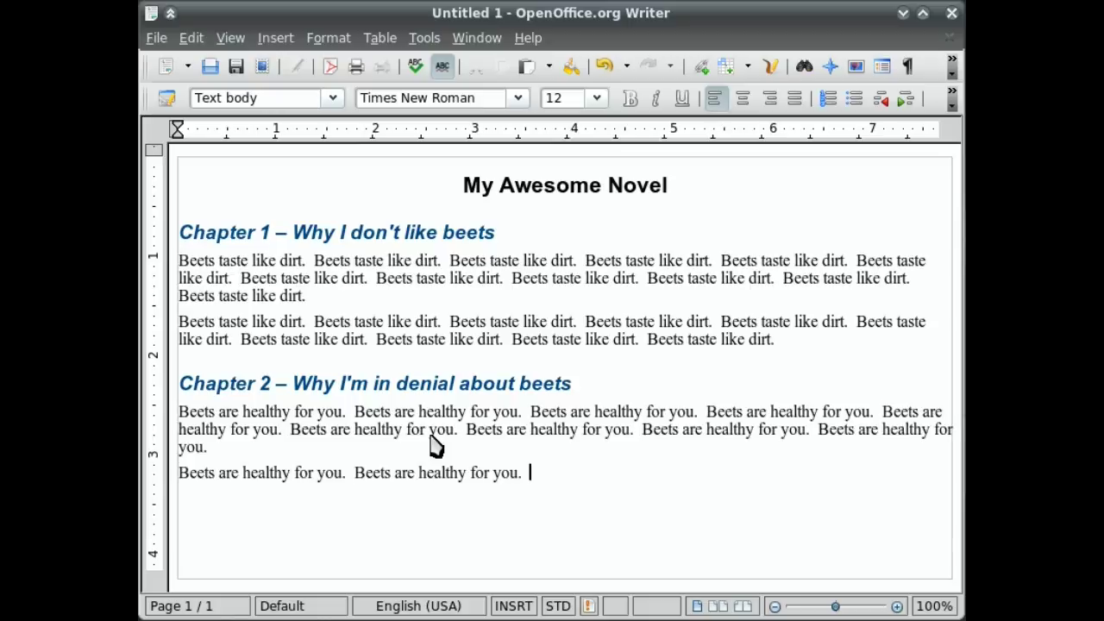
key("ctrl+v")
key("ctrl+v")
key("ctrl+v")
key("ctrl+v")
key("ctrl+v")
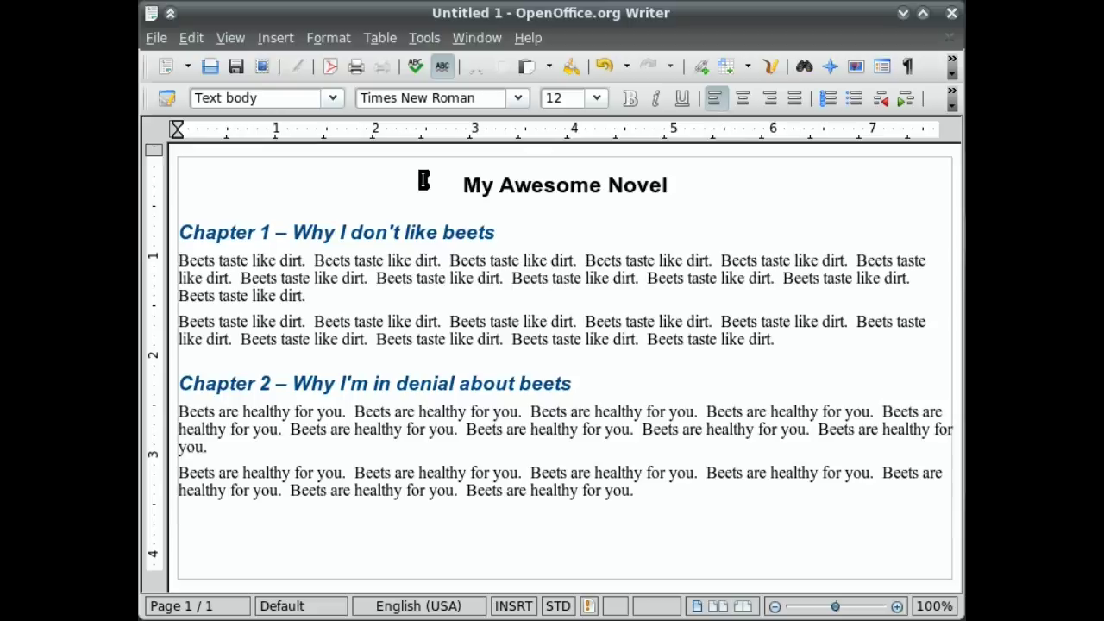
- Open the extended list of paragraph styles from the current style choices and close it again
left_click(334, 99)
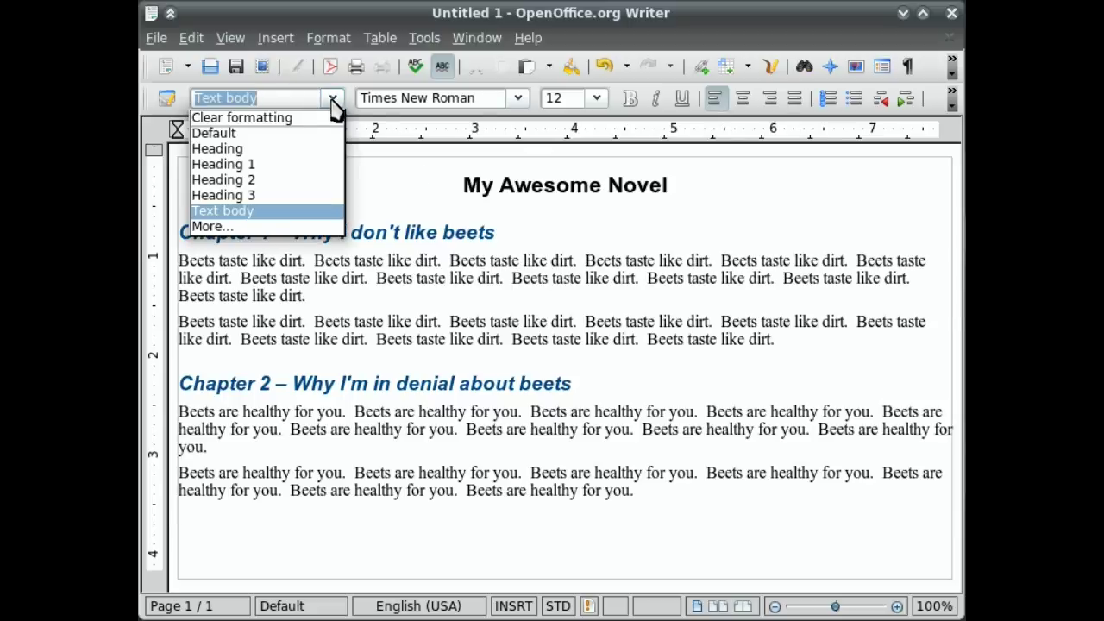
left_click(239, 237)
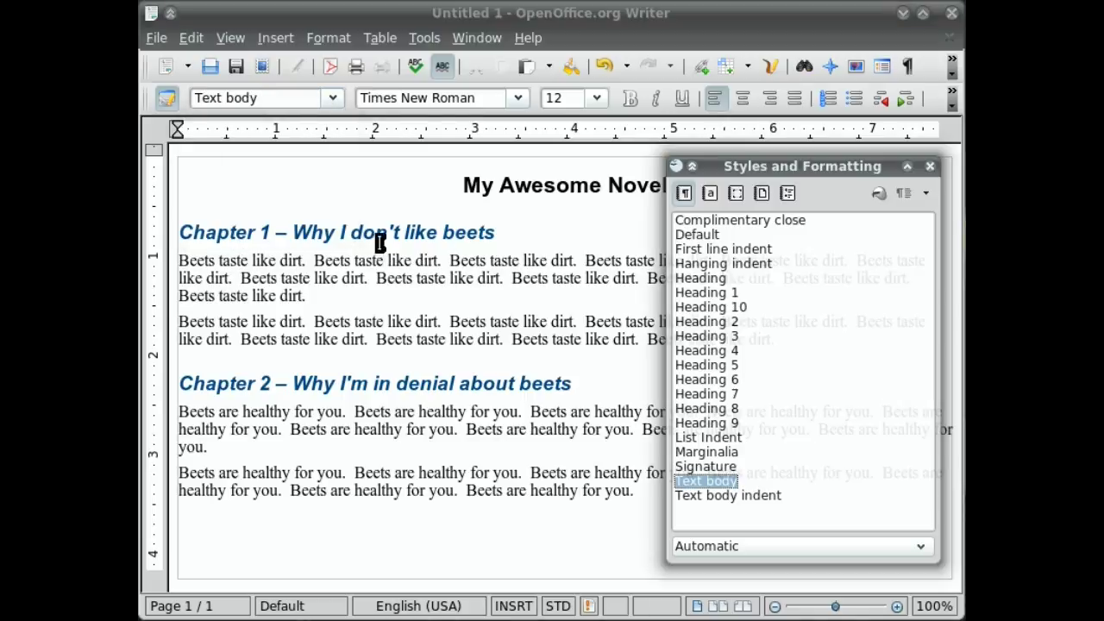
left_click(930, 166)
- Reopen Styles and Formatting, shift it slightly aside and make it list All Styles
left_click(332, 39)
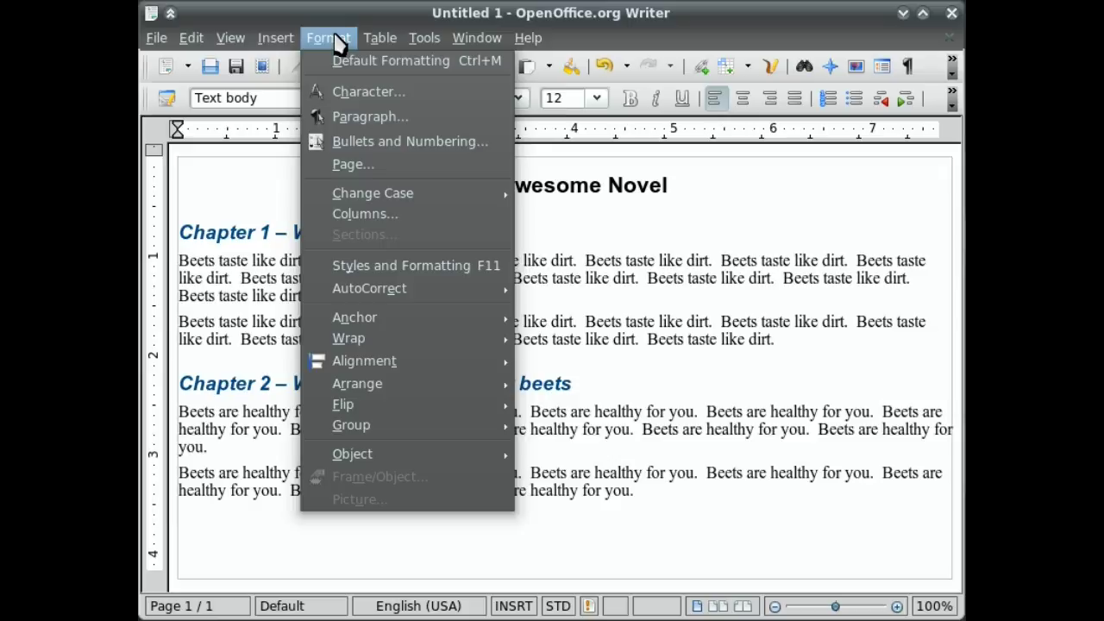
left_click(448, 269)
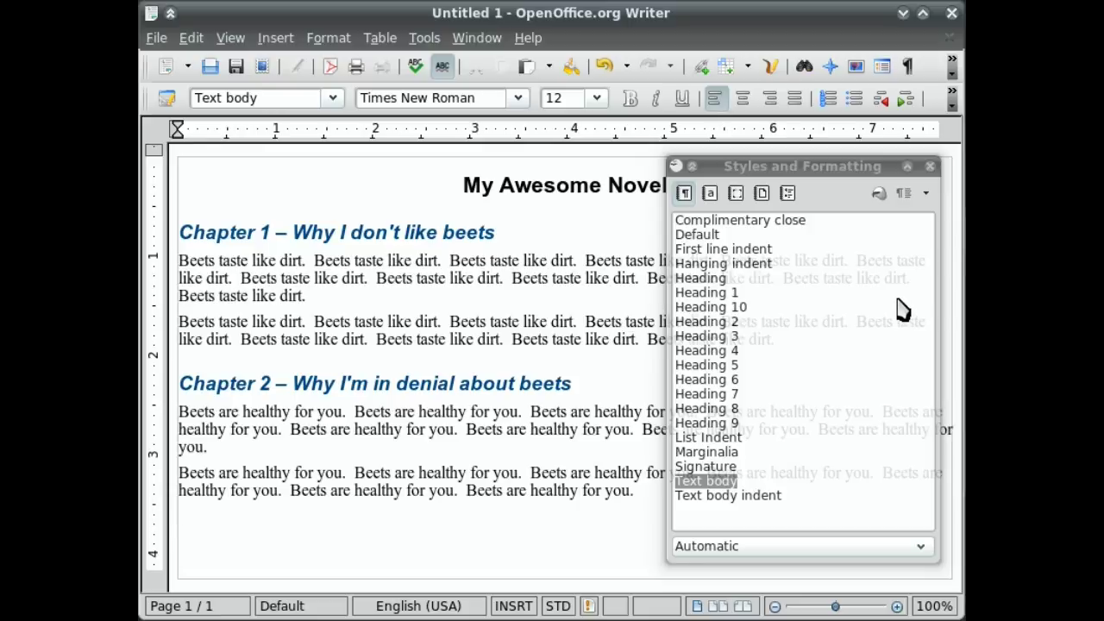
left_click_drag(808, 170, 815, 169)
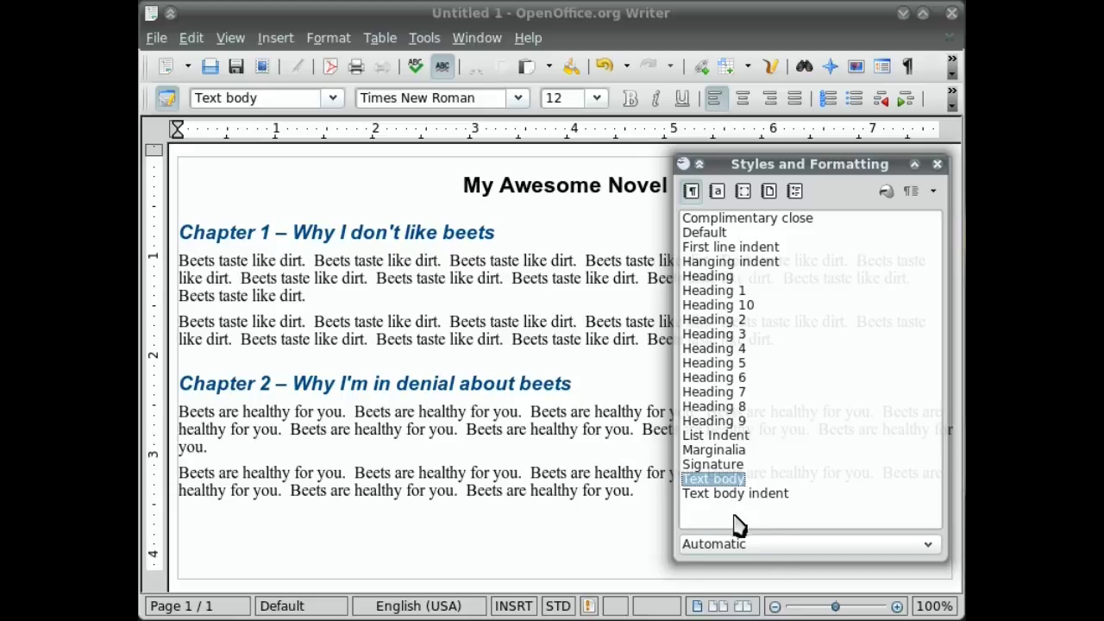
left_click(780, 554)
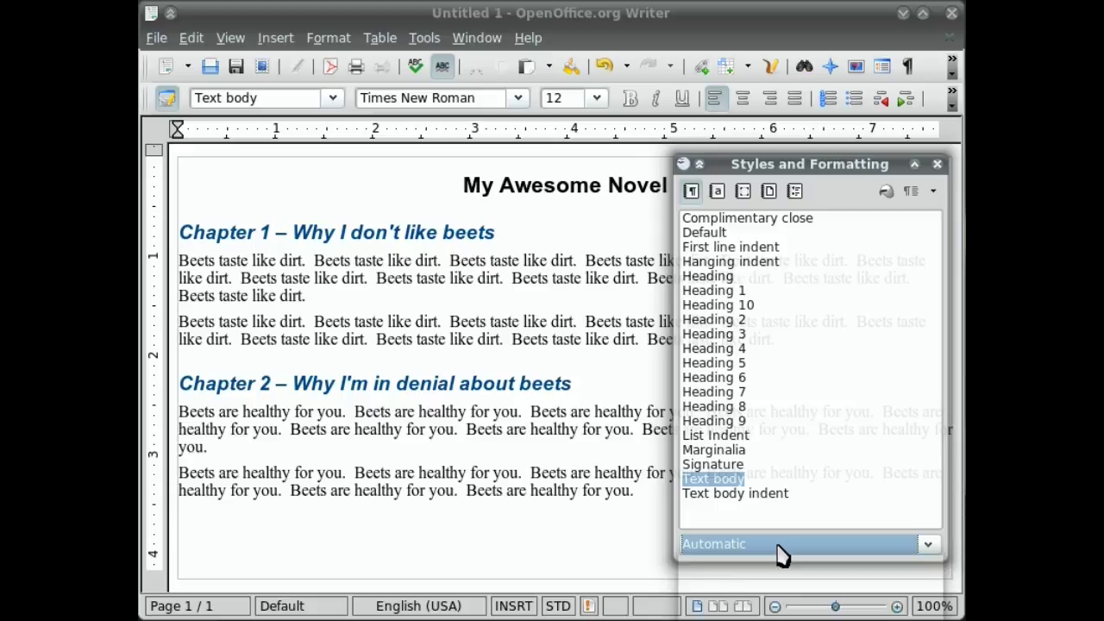
left_click(752, 579)
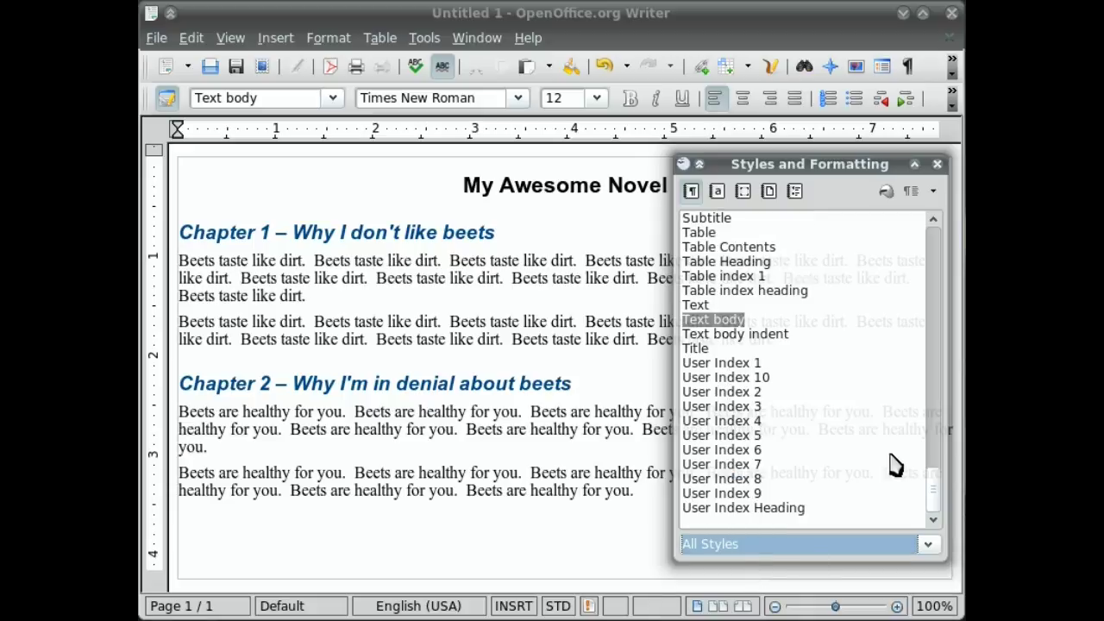
- Modify the Heading 2 paragraph style to use the Astron Boy font
left_click_drag(934, 488, 959, 321)
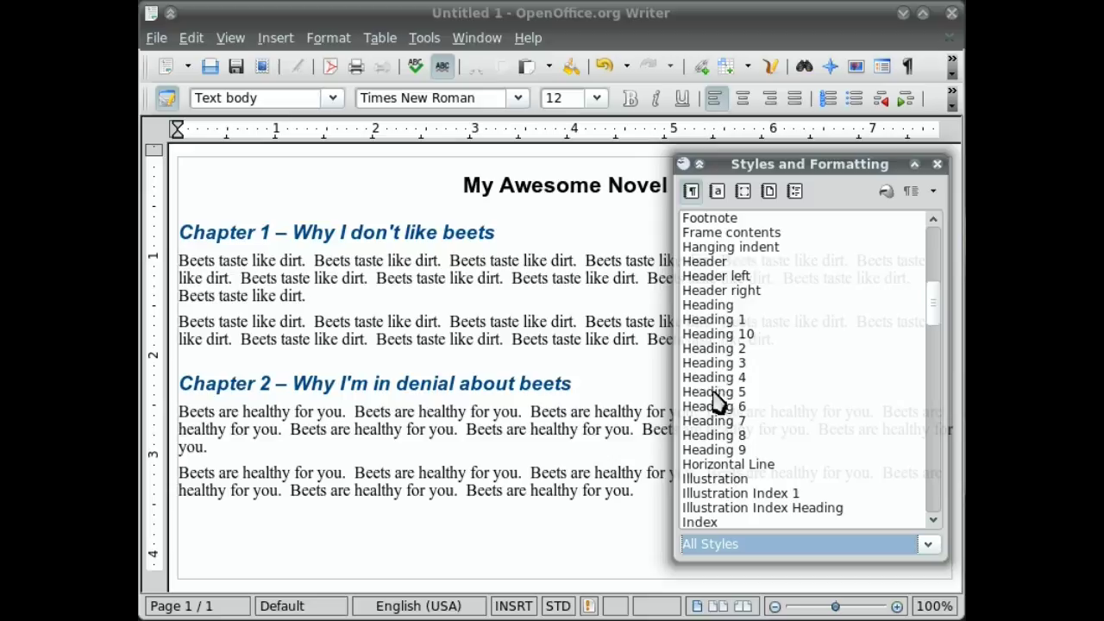
right_click(709, 350)
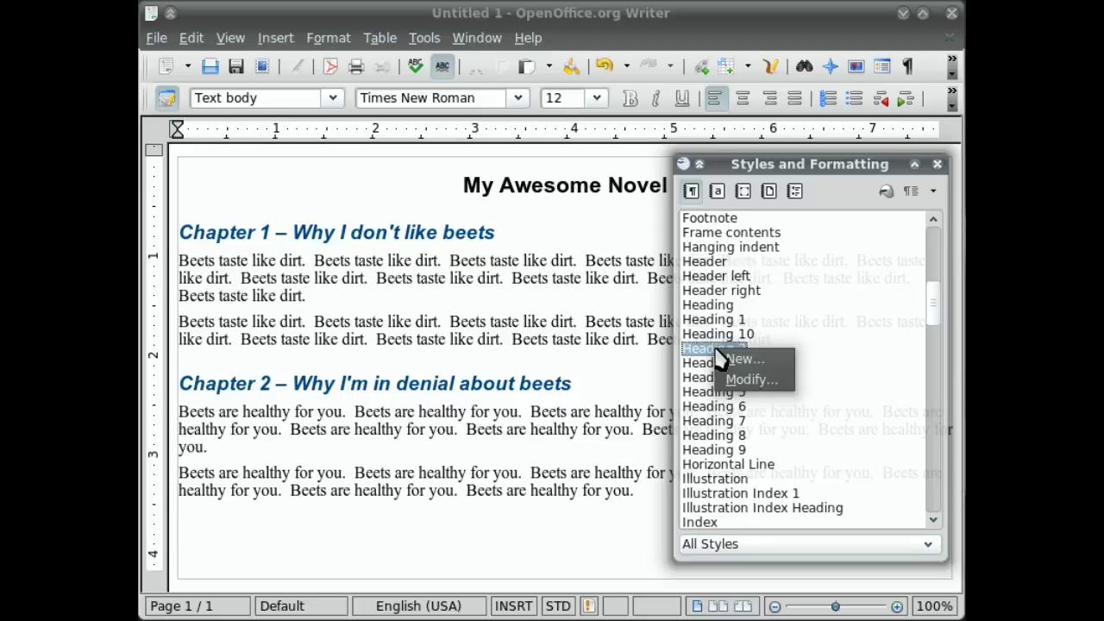
left_click(764, 381)
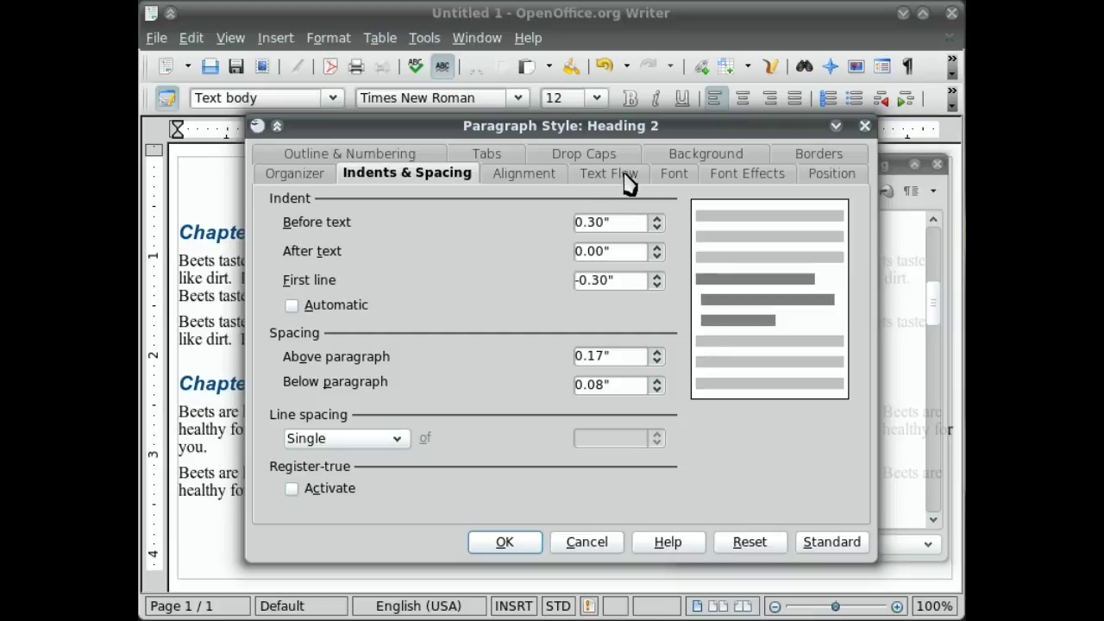
left_click(675, 176)
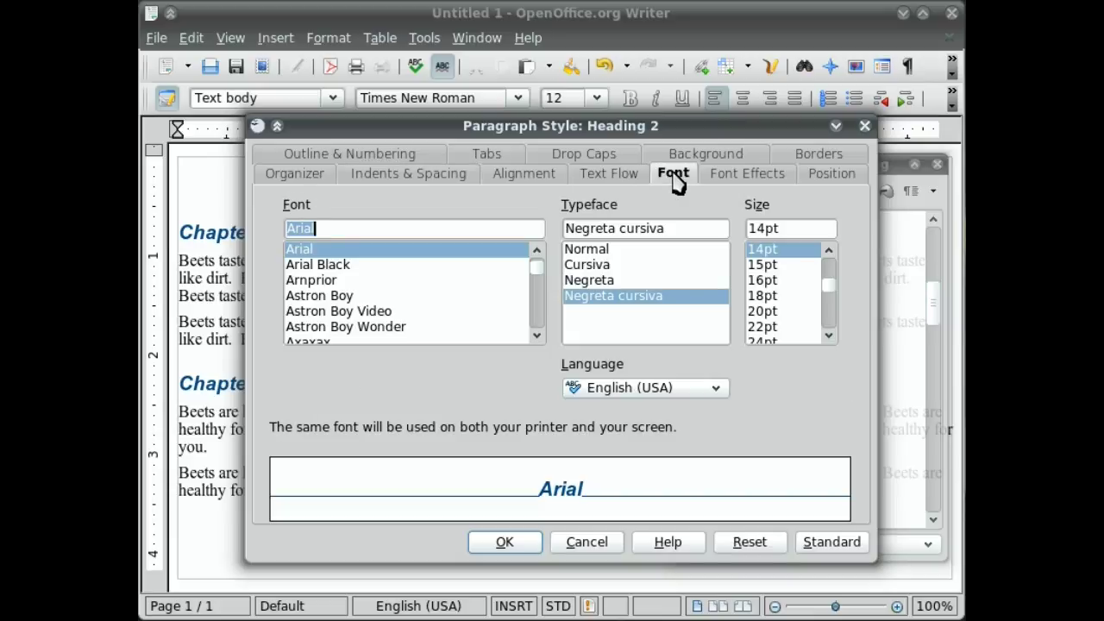
left_click_drag(543, 126, 611, 130)
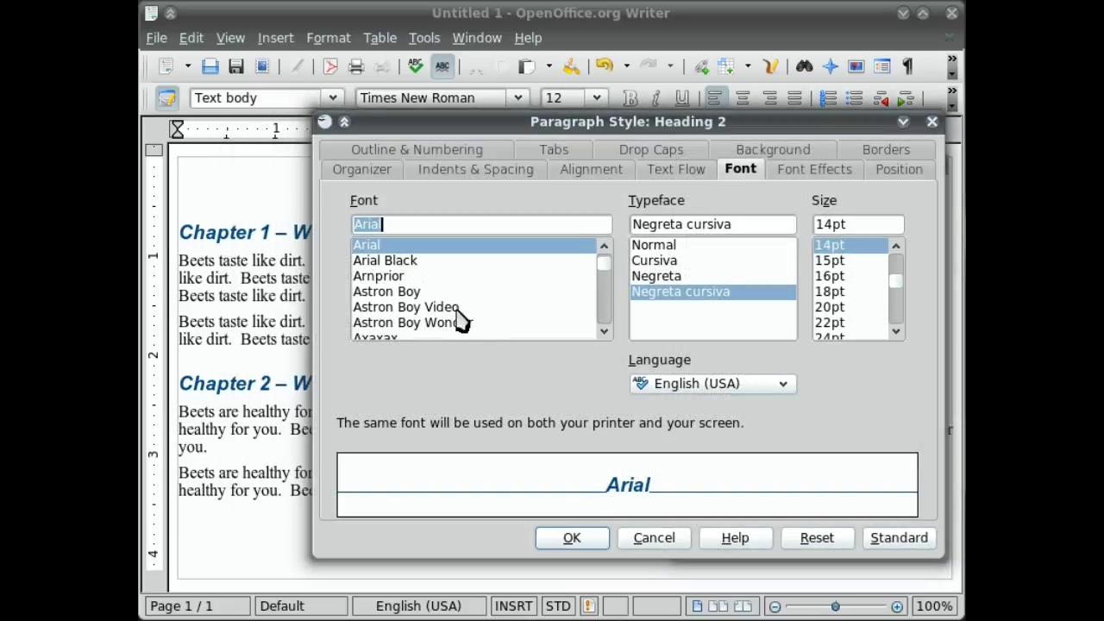
left_click(417, 293)
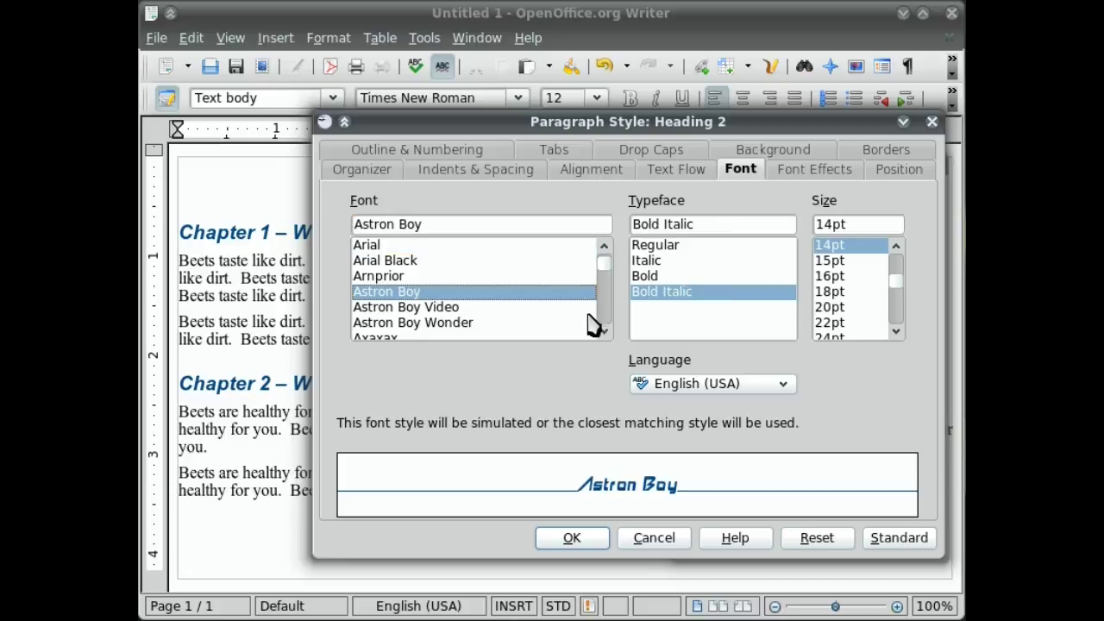
- Set the Heading 2 style's font color to Chart 5 and apply the style changes
left_click(814, 171)
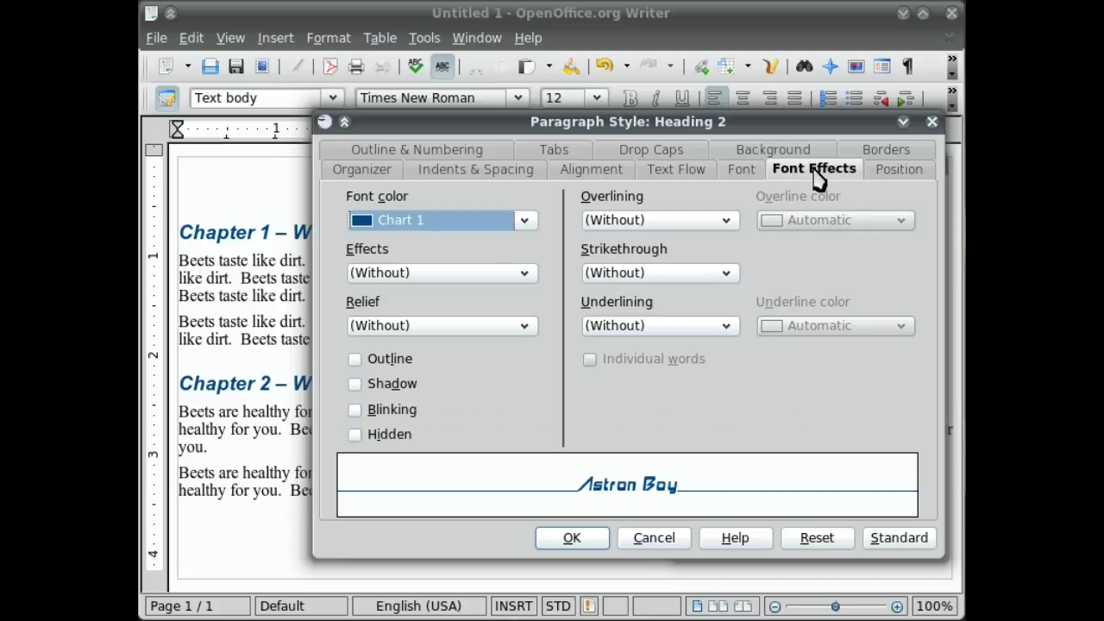
left_click(526, 221)
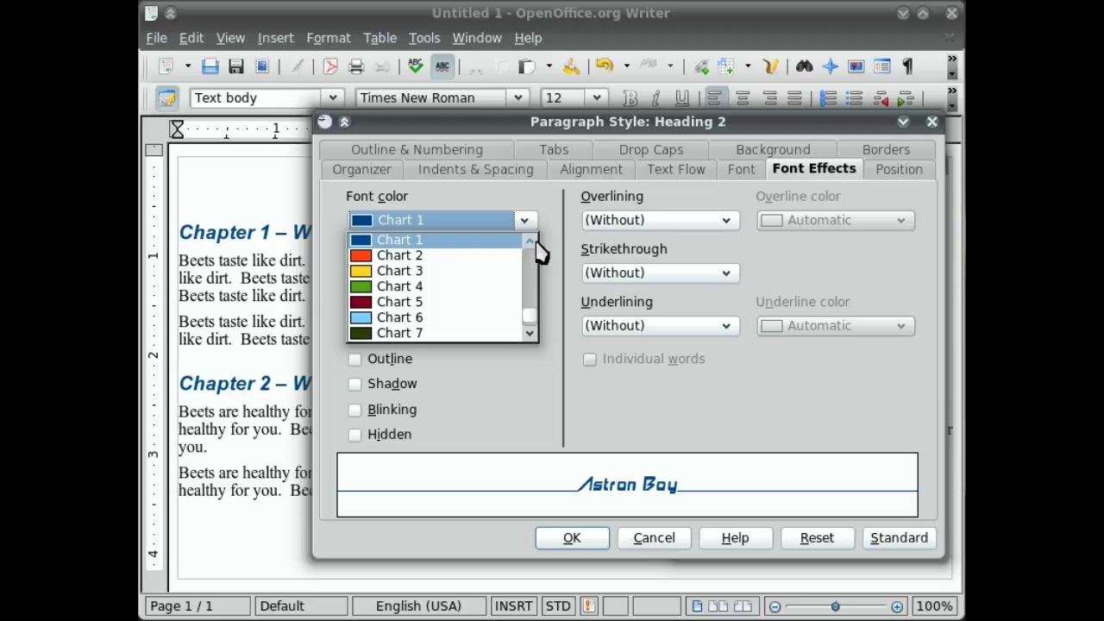
left_click(531, 241)
left_click(428, 317)
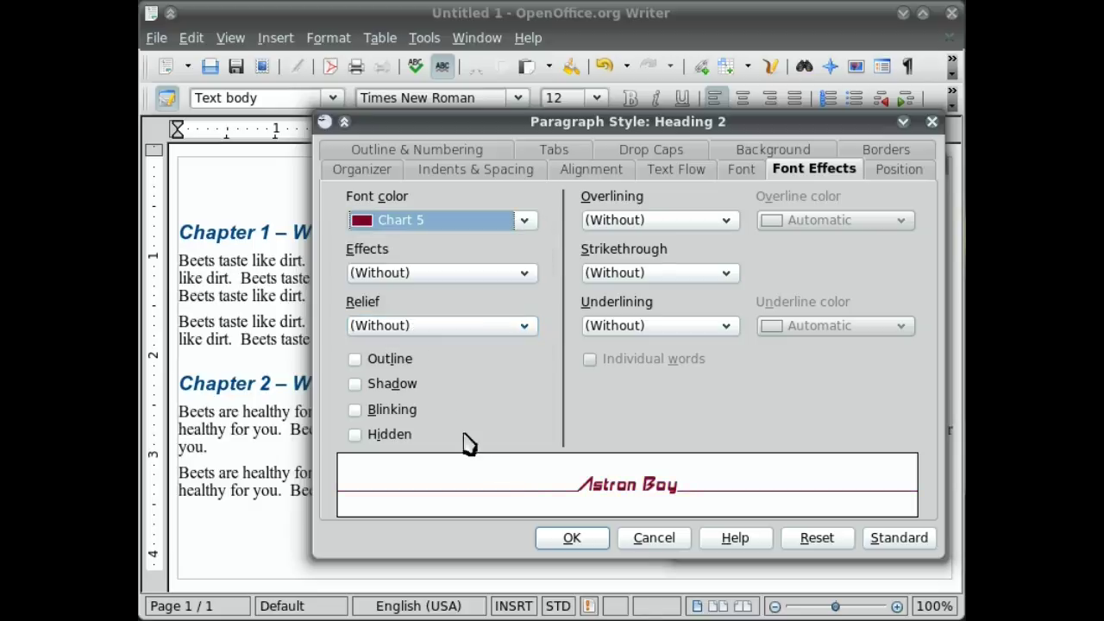
left_click(569, 536)
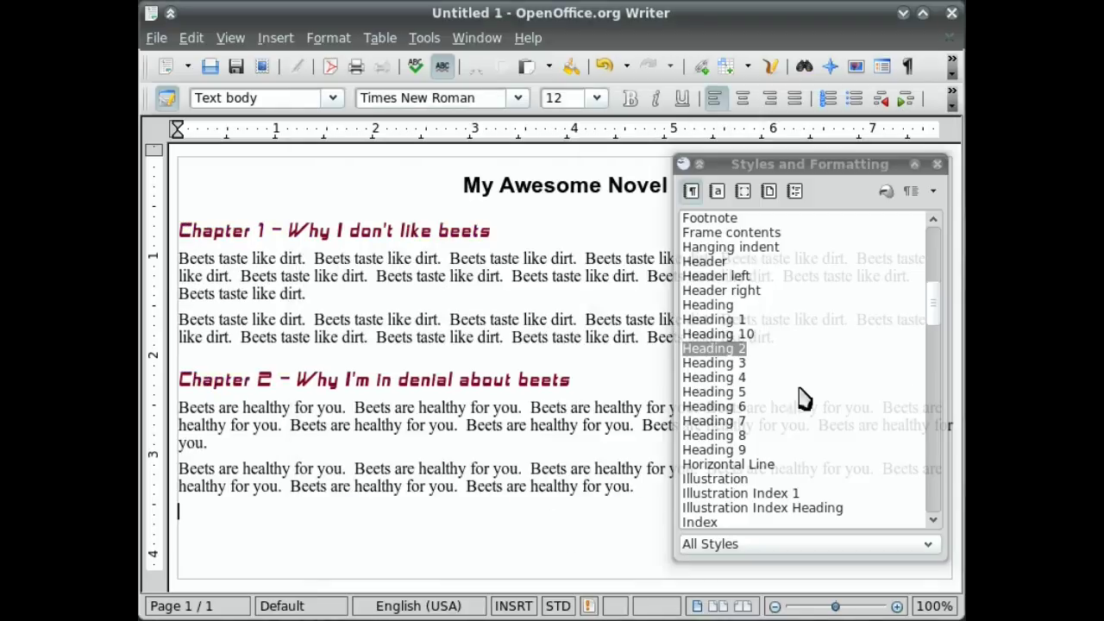
- Modify the Text body paragraph style to indent the first line by 0.50" and apply the change
left_click(788, 166)
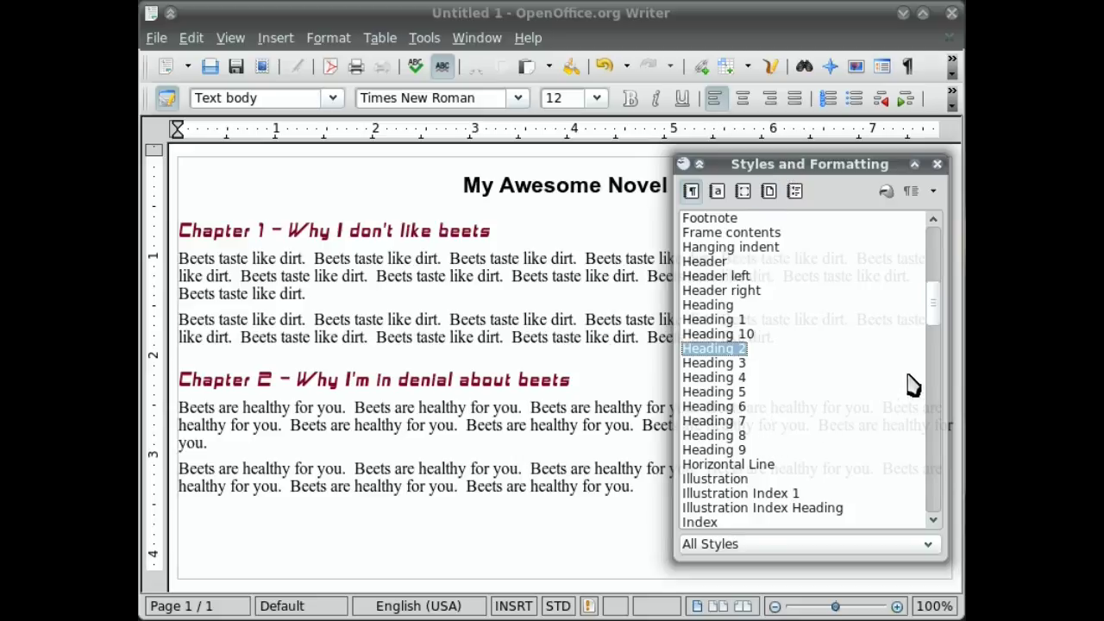
left_click_drag(933, 324, 934, 493)
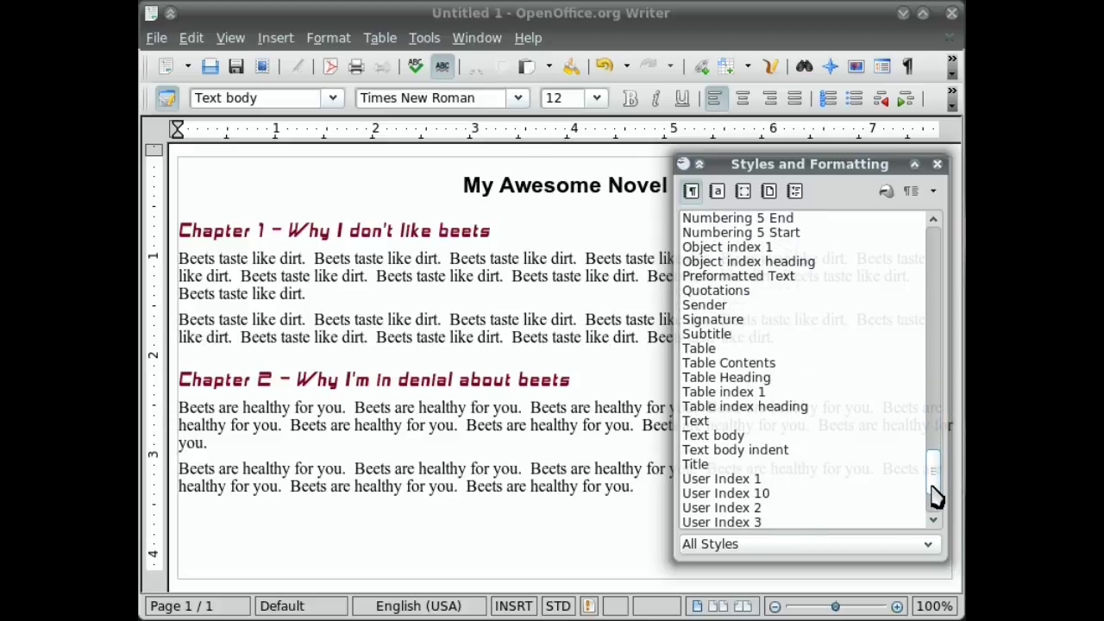
left_click(754, 438)
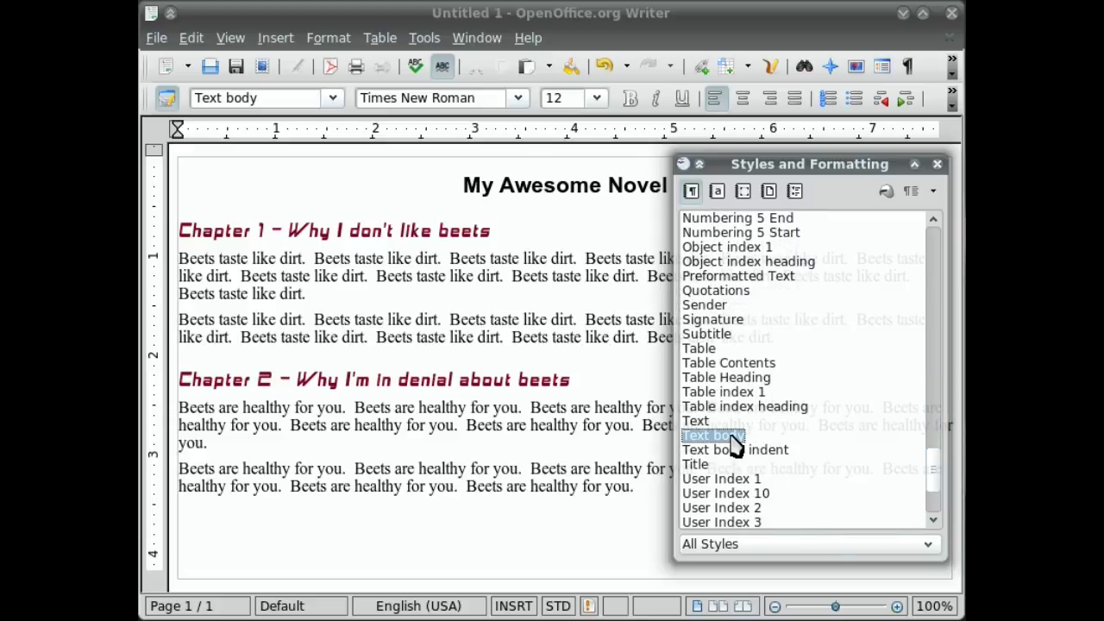
right_click(735, 444)
left_click(772, 464)
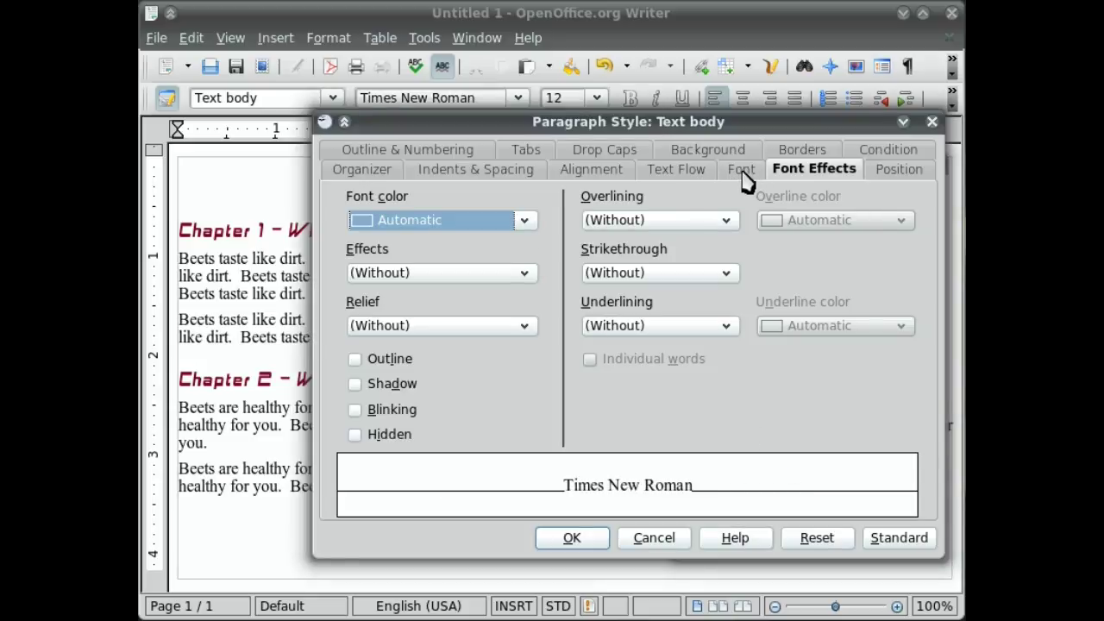
left_click(473, 172)
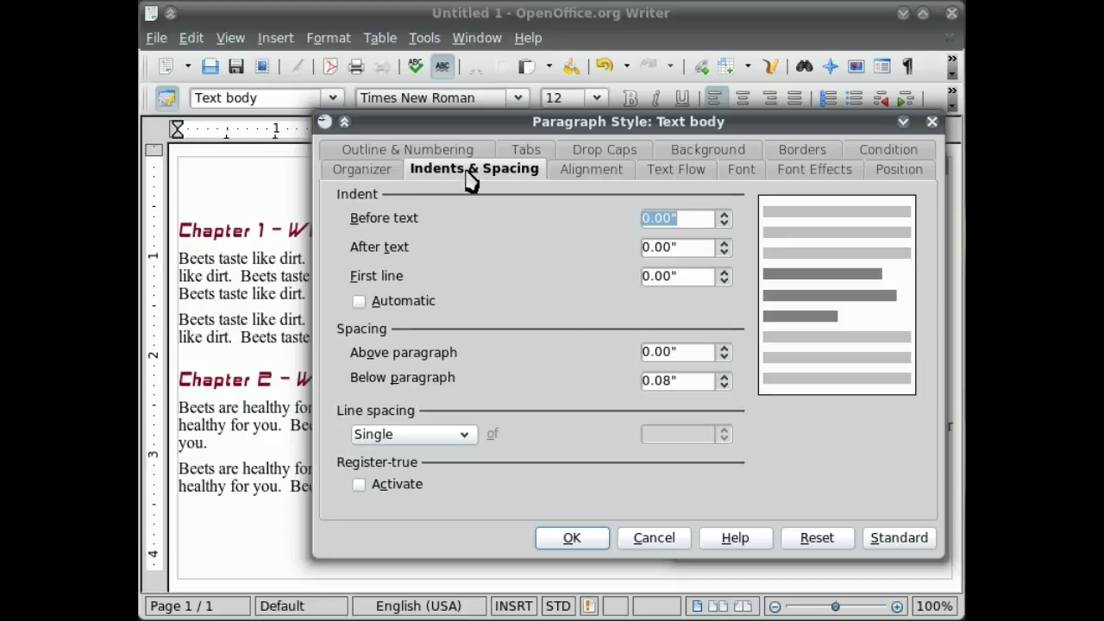
left_click(657, 276)
left_click_drag(658, 276, 664, 276)
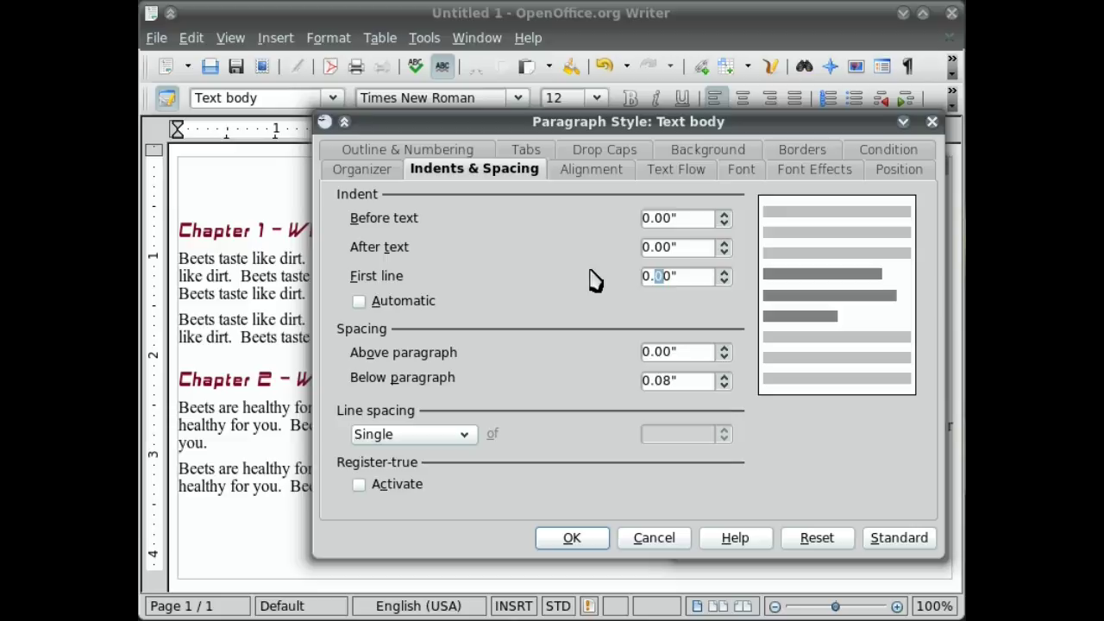
type("5")
left_click(572, 538)
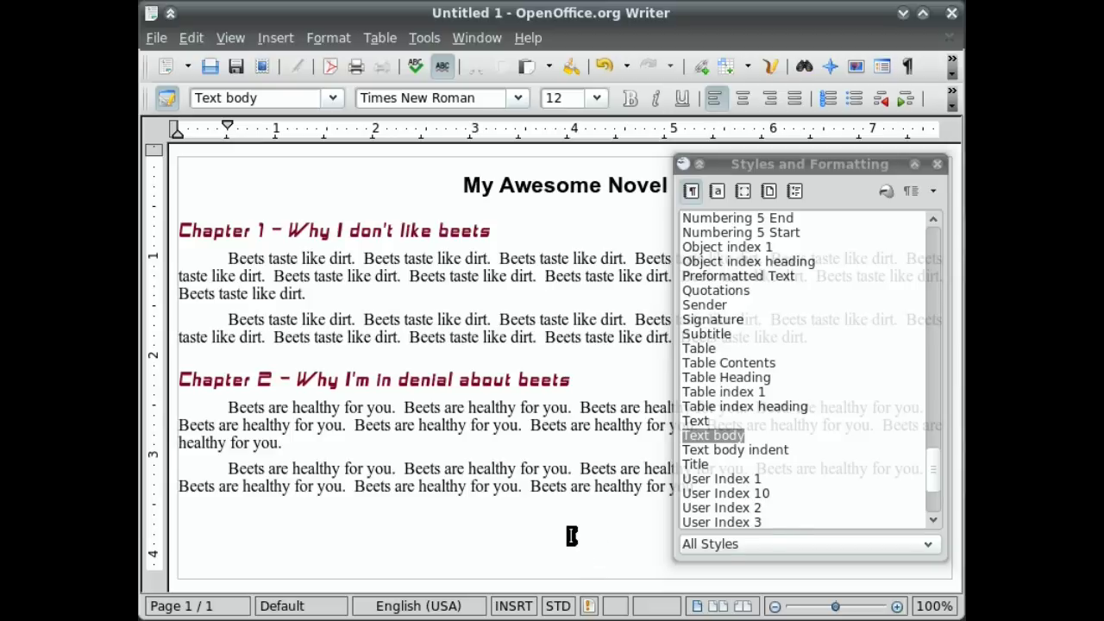
left_click(571, 536)
mouse_move(802, 447)
left_mouse_down()
mouse_move(740, 436)
mouse_move(666, 455)
mouse_move(785, 472)
mouse_move(807, 460)
mouse_move(794, 466)
left_mouse_up()
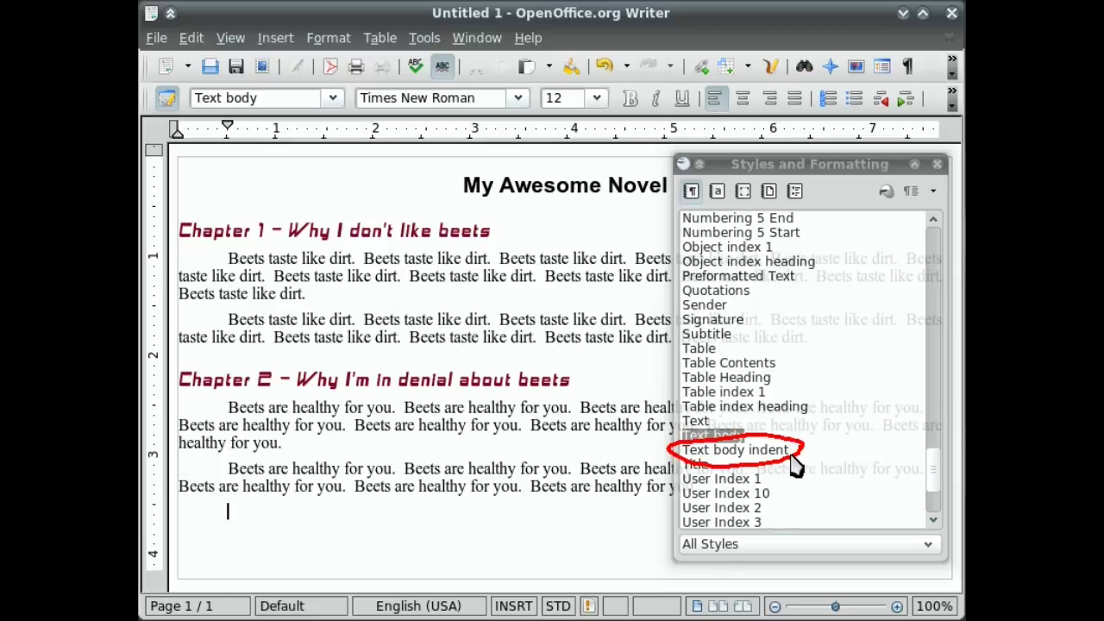
right_click(721, 437)
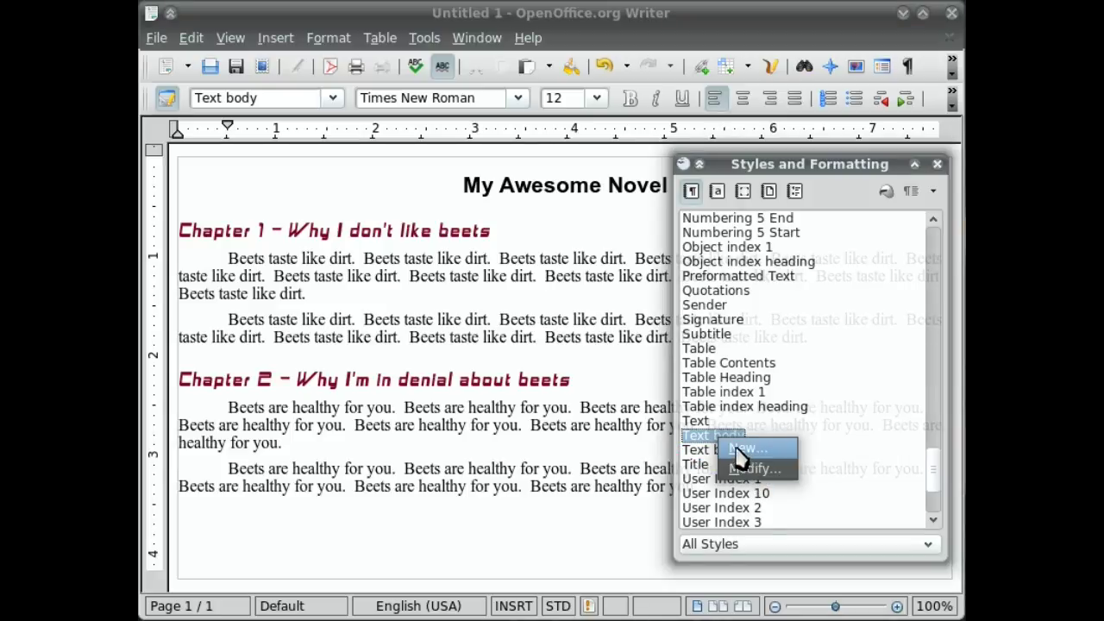
left_click(587, 470)
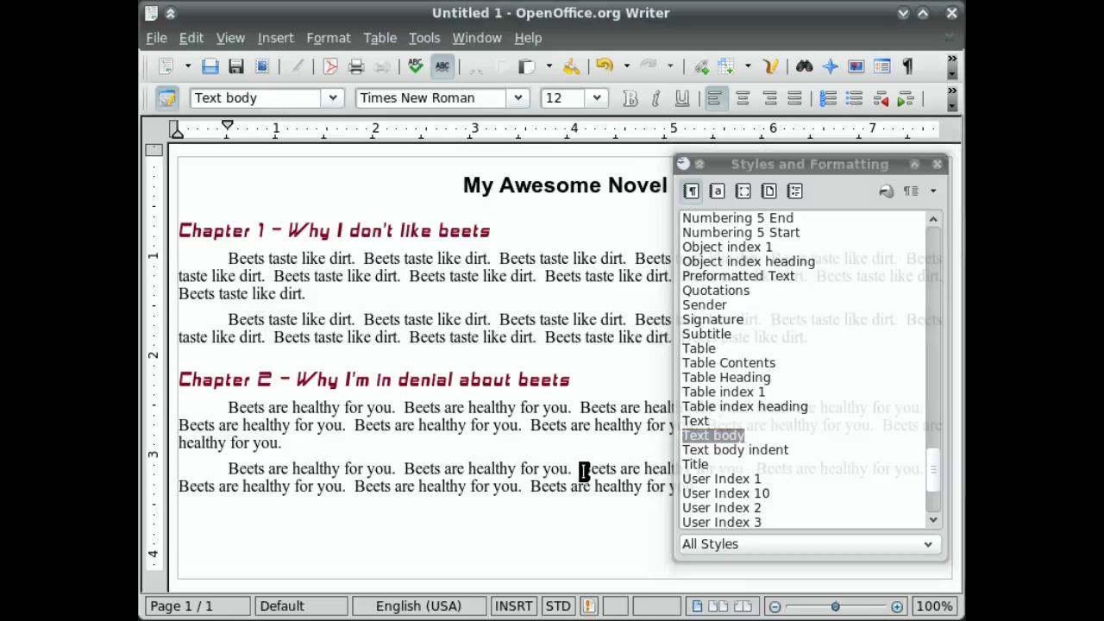
- Close Styles and Formatting and delete the entire novel text, from the title through the last Chapter 2 paragraph
left_click(937, 164)
left_click(690, 509)
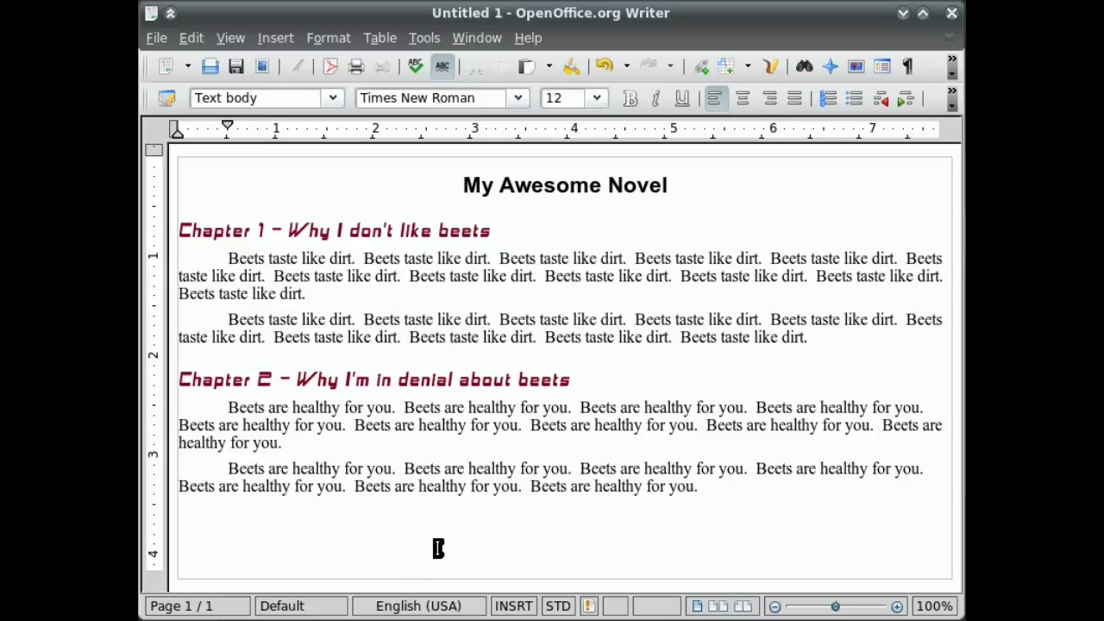
left_click_drag(399, 532, 450, 176)
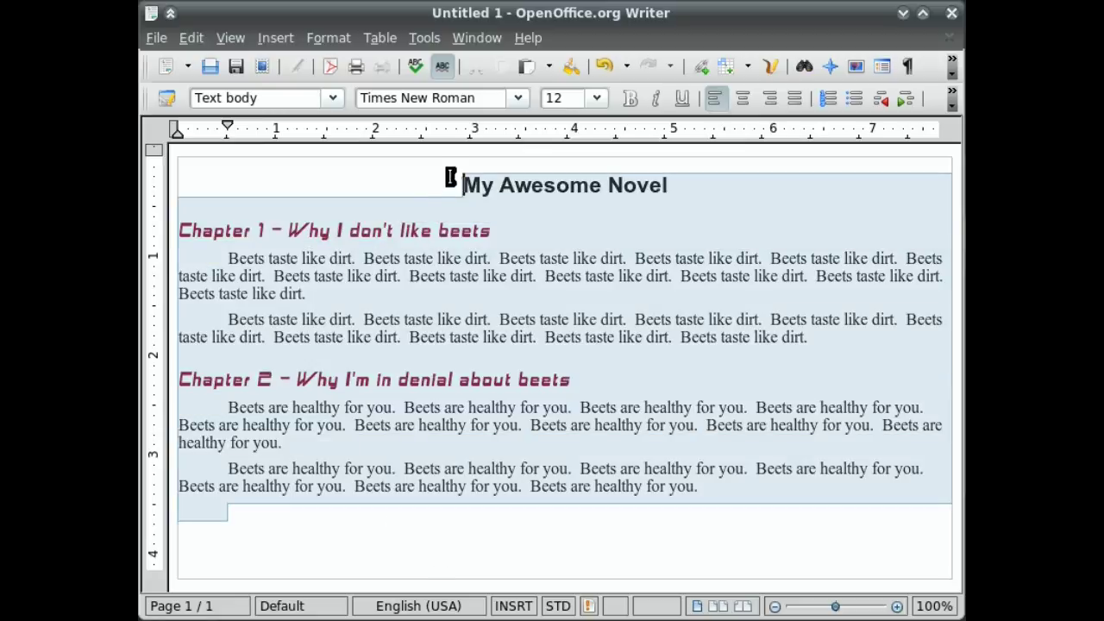
key("Delete")
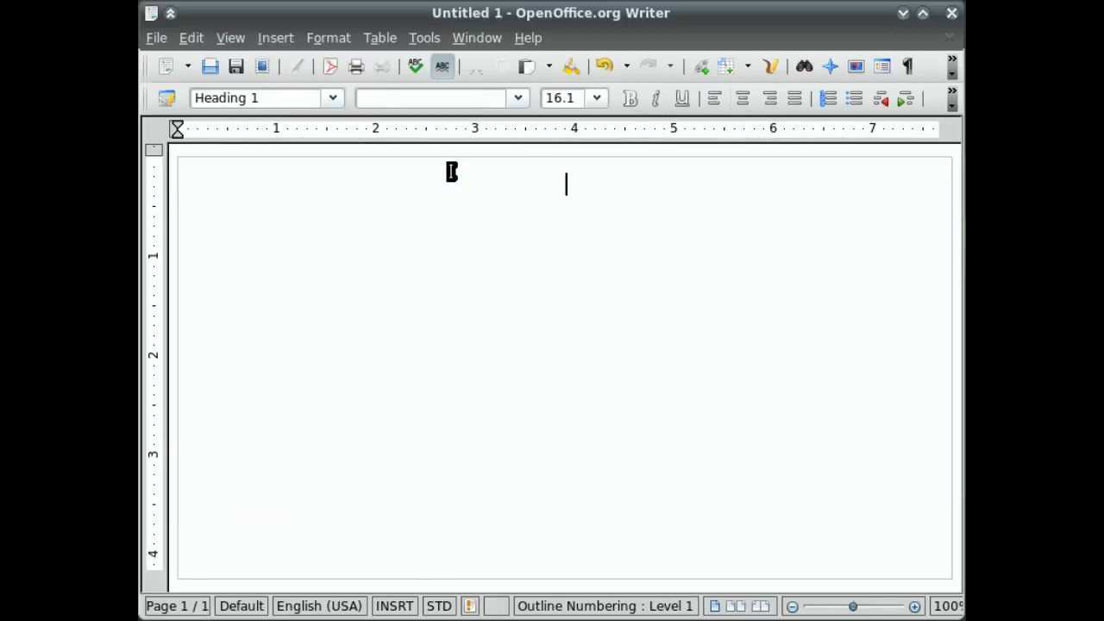
- Apply the Text body style to the empty document and write the test paragraphs "safsdfasdf" and "asdfasdf"
left_click(333, 98)
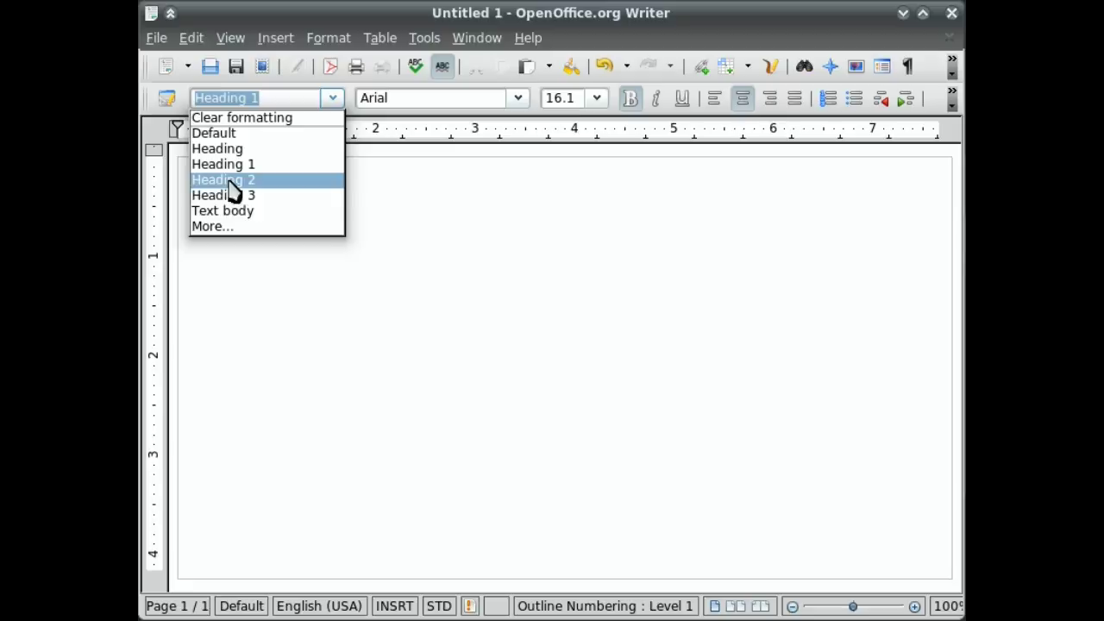
left_click(274, 213)
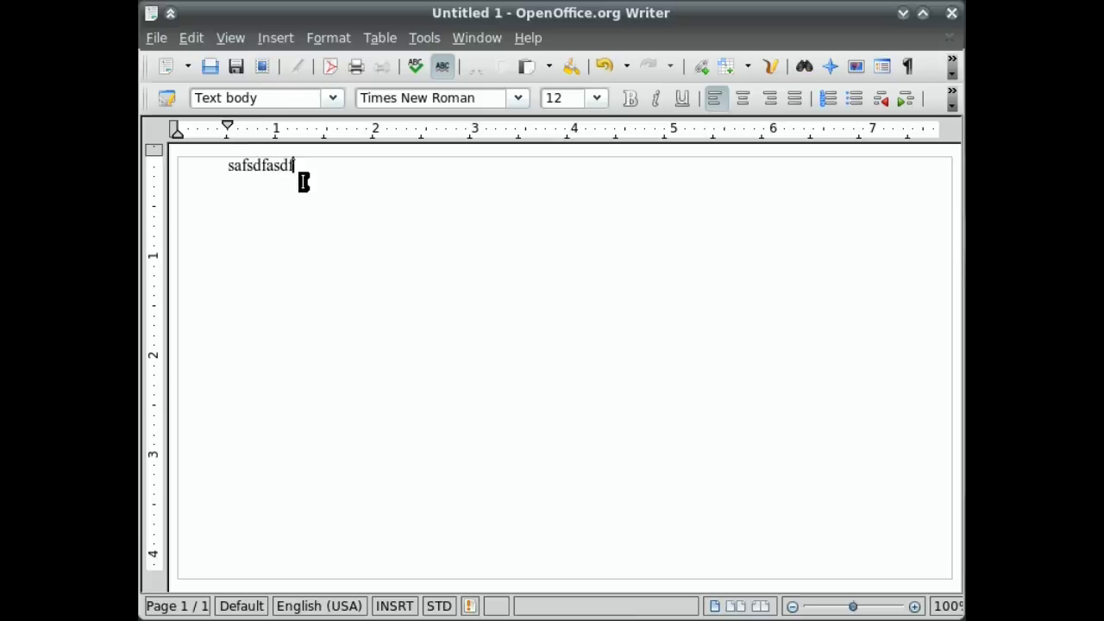
key("Return")
type("asdfasdf")
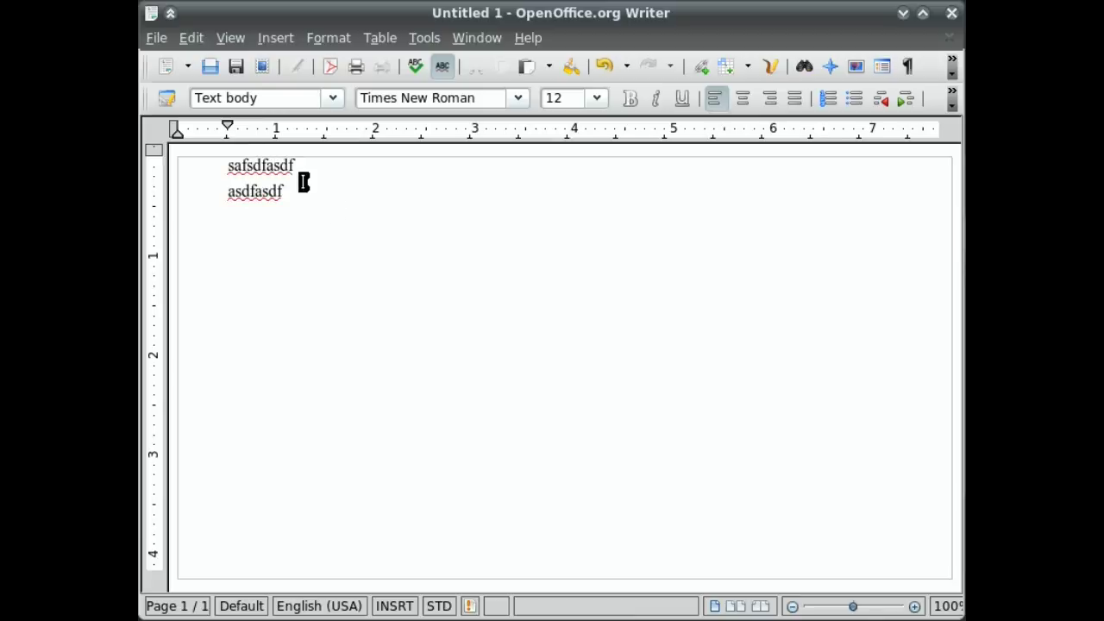
- Delete all the test text so that the document is blank
key("Return")
key("ctrl+a")
key("Delete")
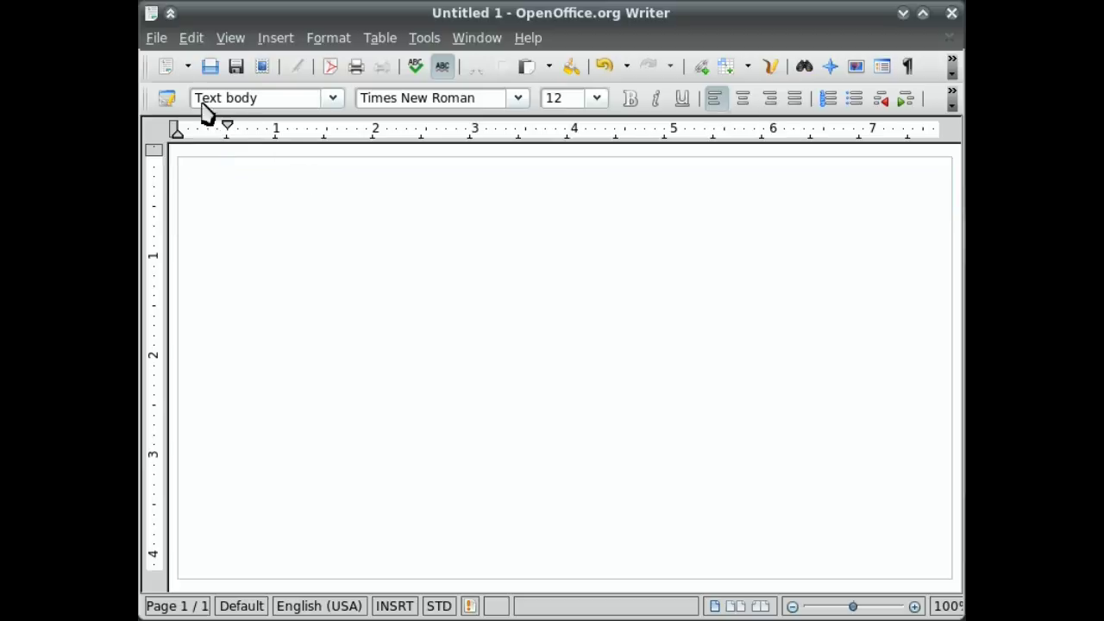
- Save the blank document as a template named "My Awesome Template" in the My Templates category
left_click(163, 41)
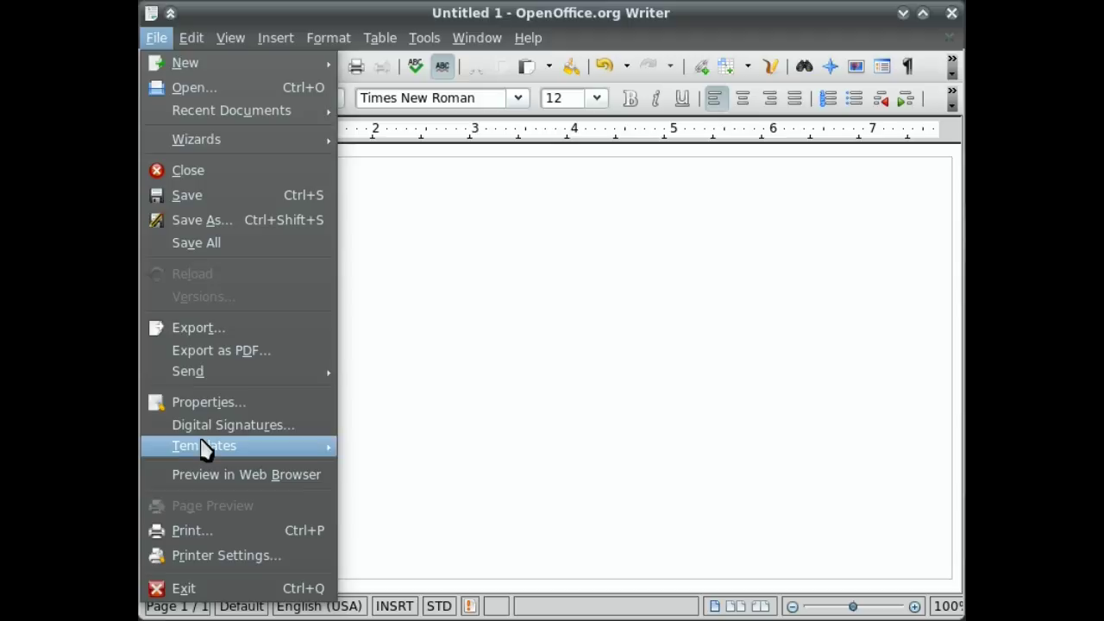
mouse_move(214, 446)
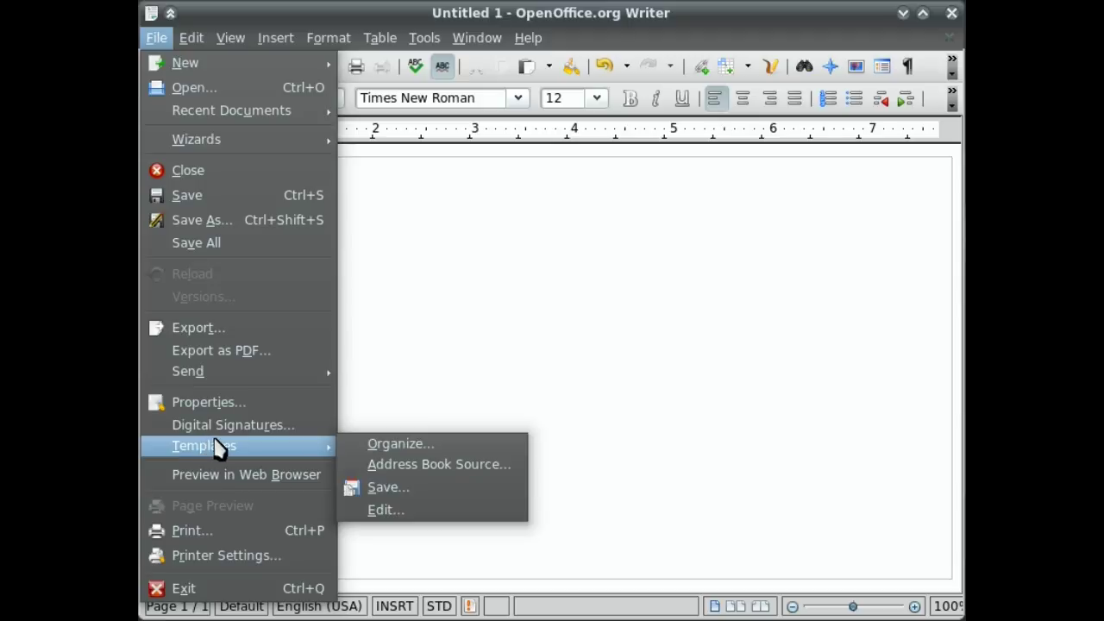
left_click(440, 498)
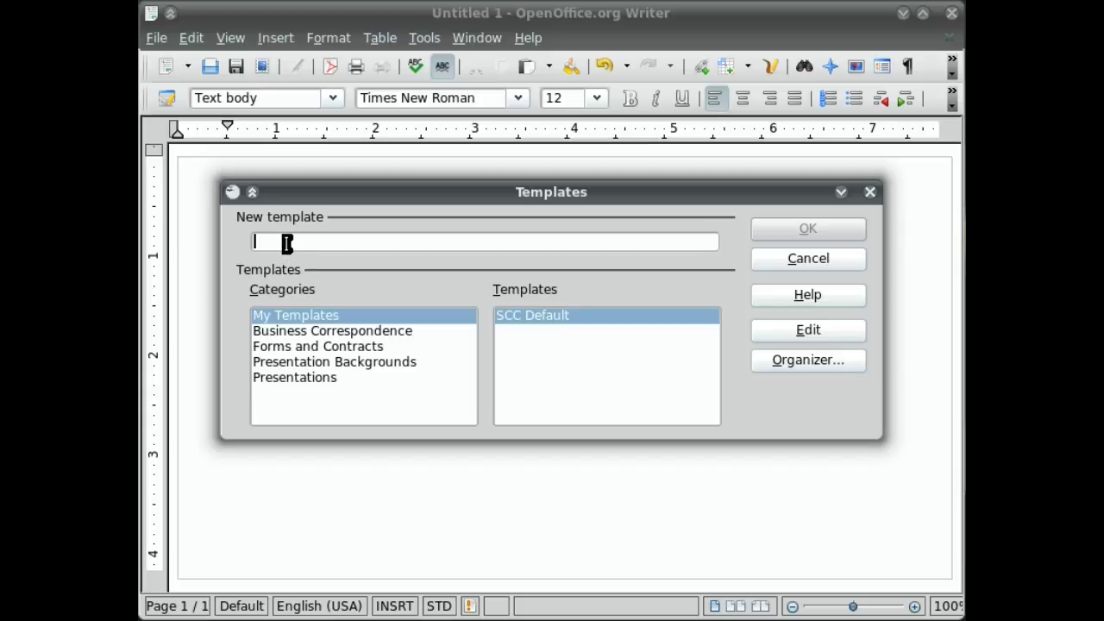
type("My Awesom")
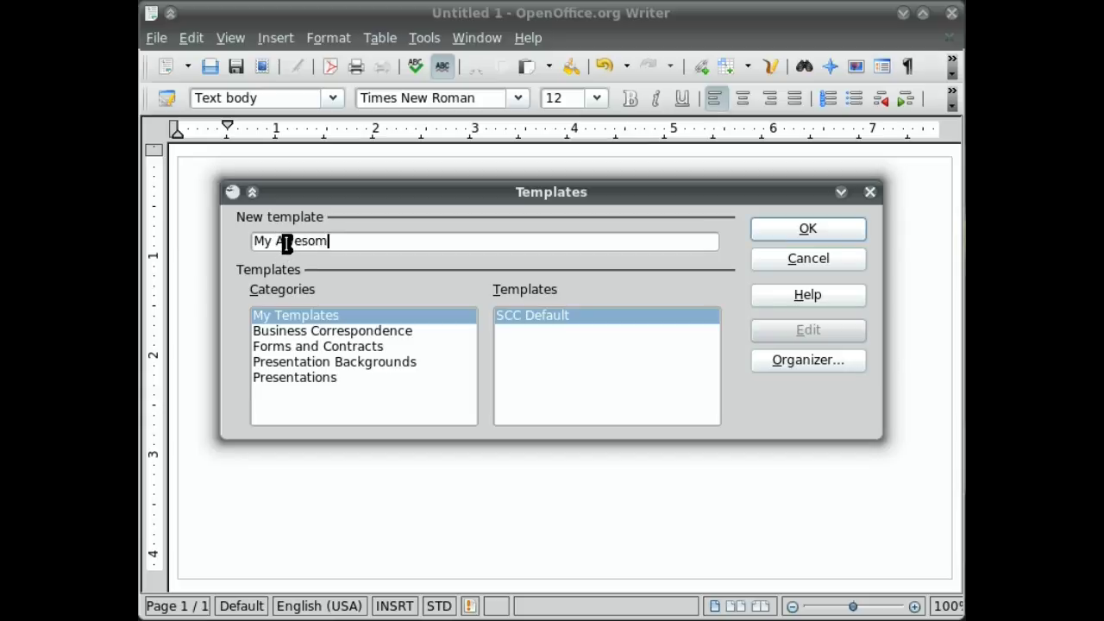
type("e Template")
left_click(775, 235)
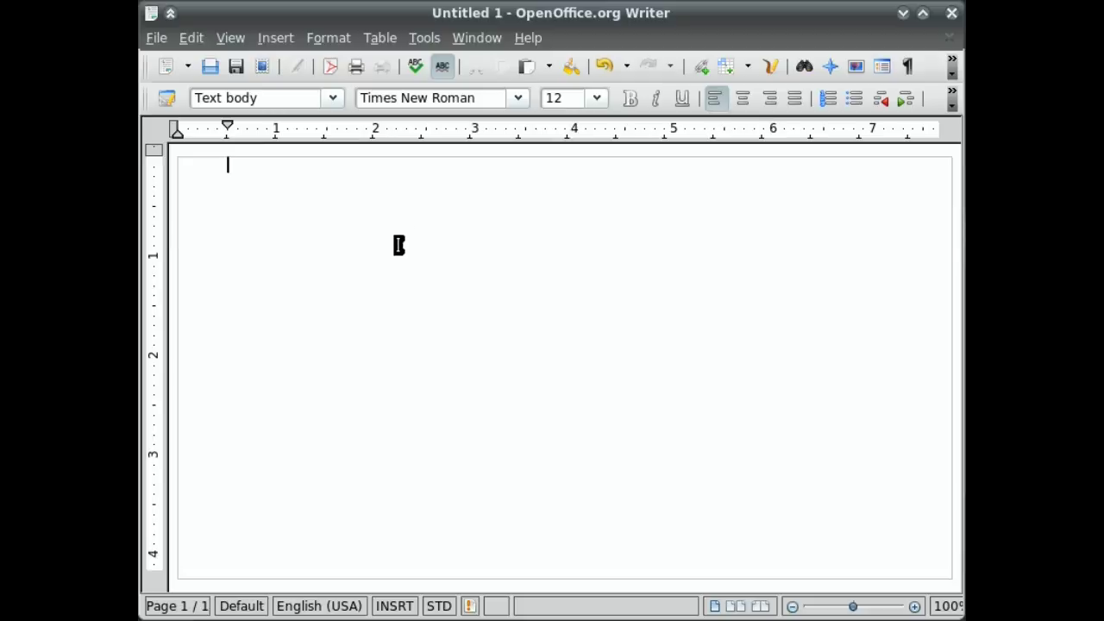
- Create a new document from My Awesome Template in the My Templates category and close that document again
left_click(159, 40)
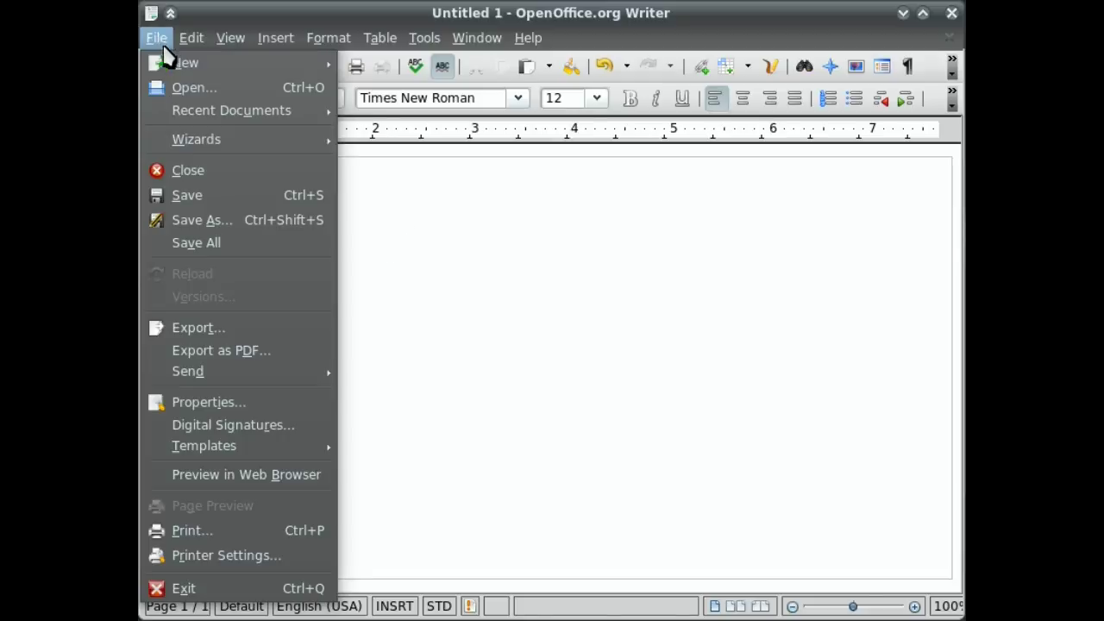
mouse_move(215, 65)
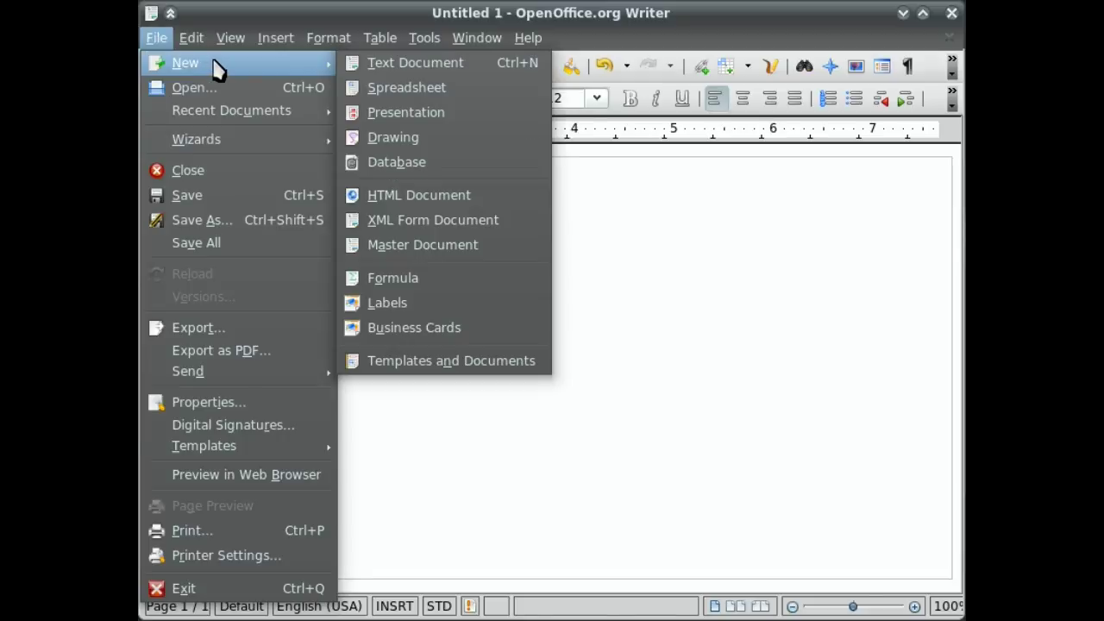
left_click(429, 362)
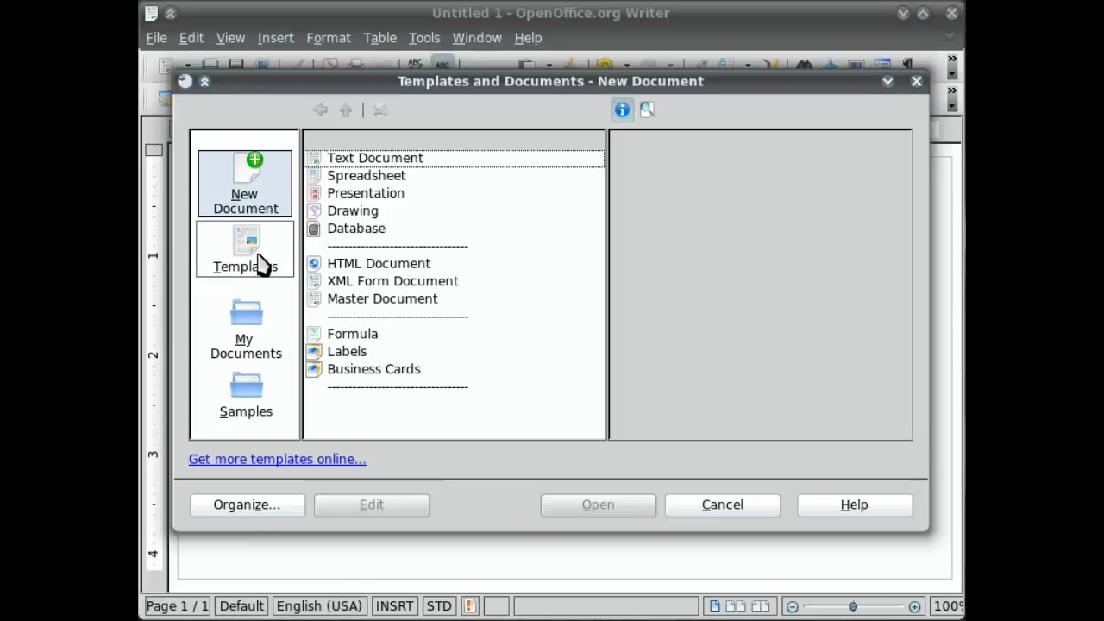
left_click(261, 264)
left_click(372, 197)
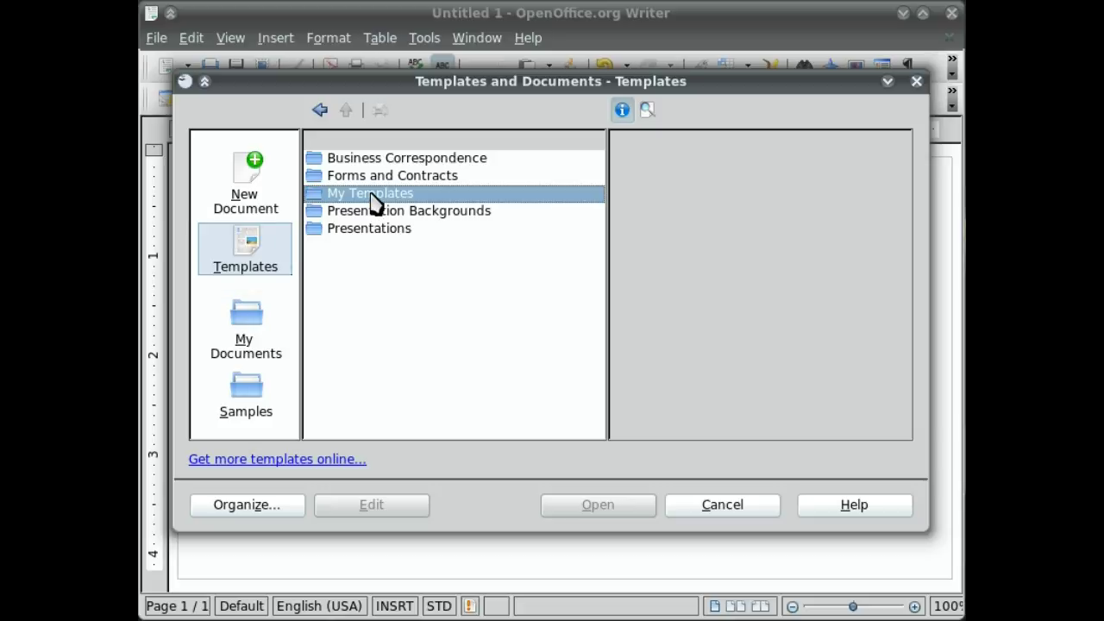
double_click(371, 196)
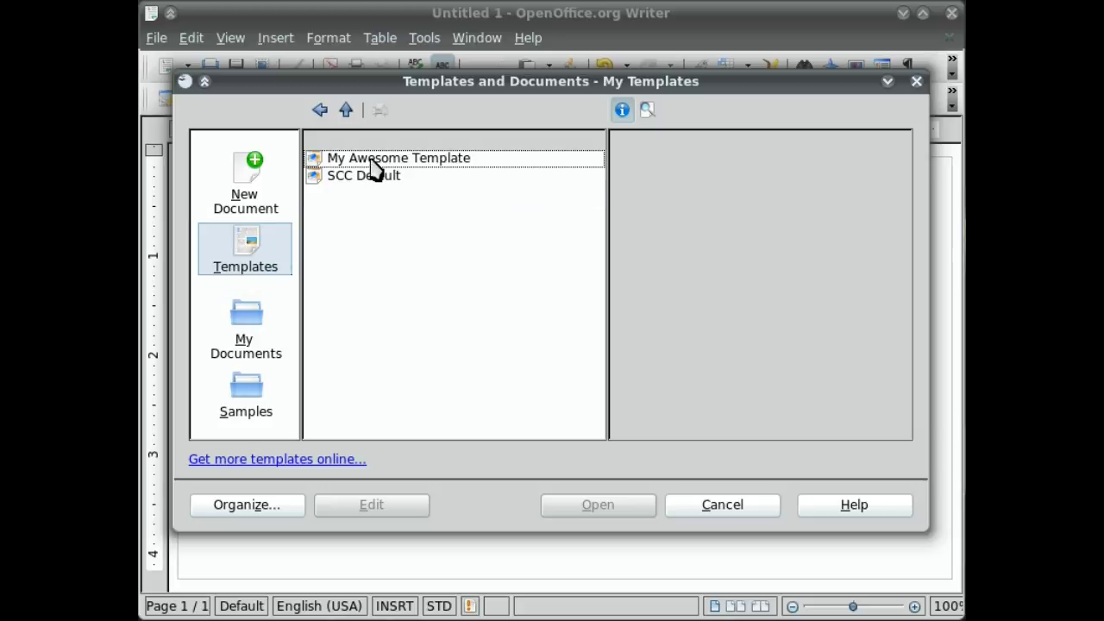
left_click(372, 161)
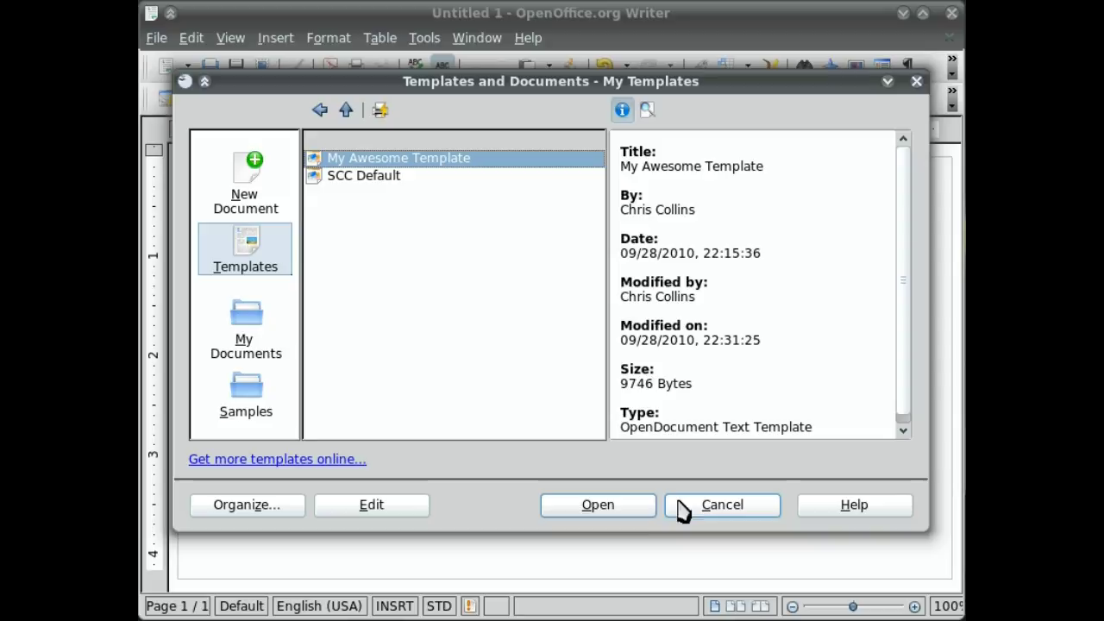
left_click(595, 506)
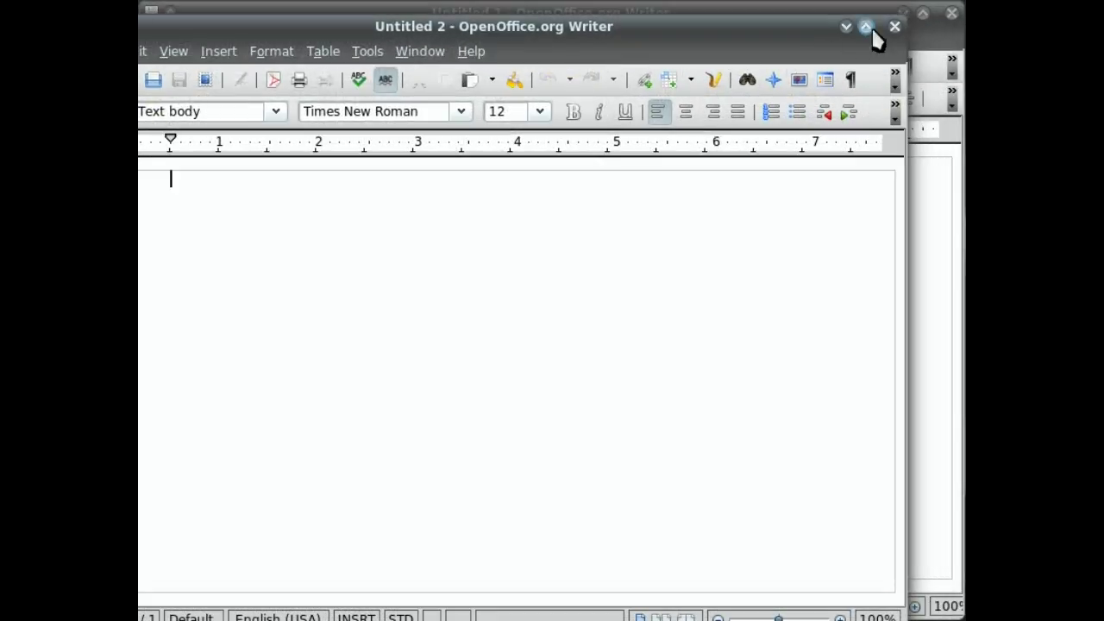
left_click(894, 25)
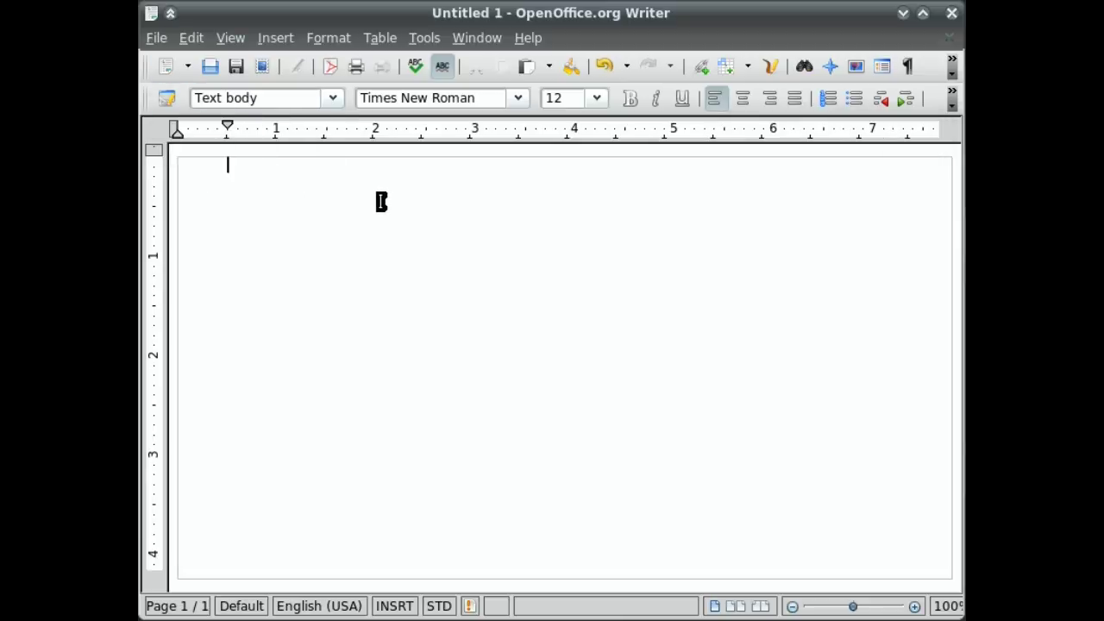
- Organize the templates and look at the commands offered for My Awesome Template in My Templates, including Set As Default Template, without applying any
left_click(158, 40)
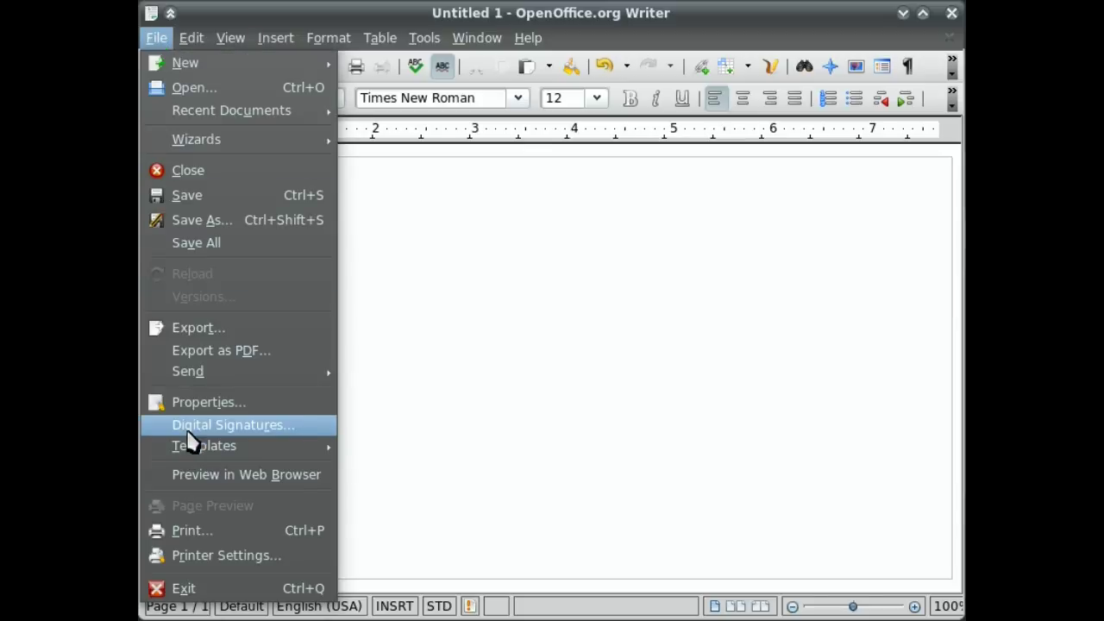
mouse_move(194, 445)
left_click(414, 443)
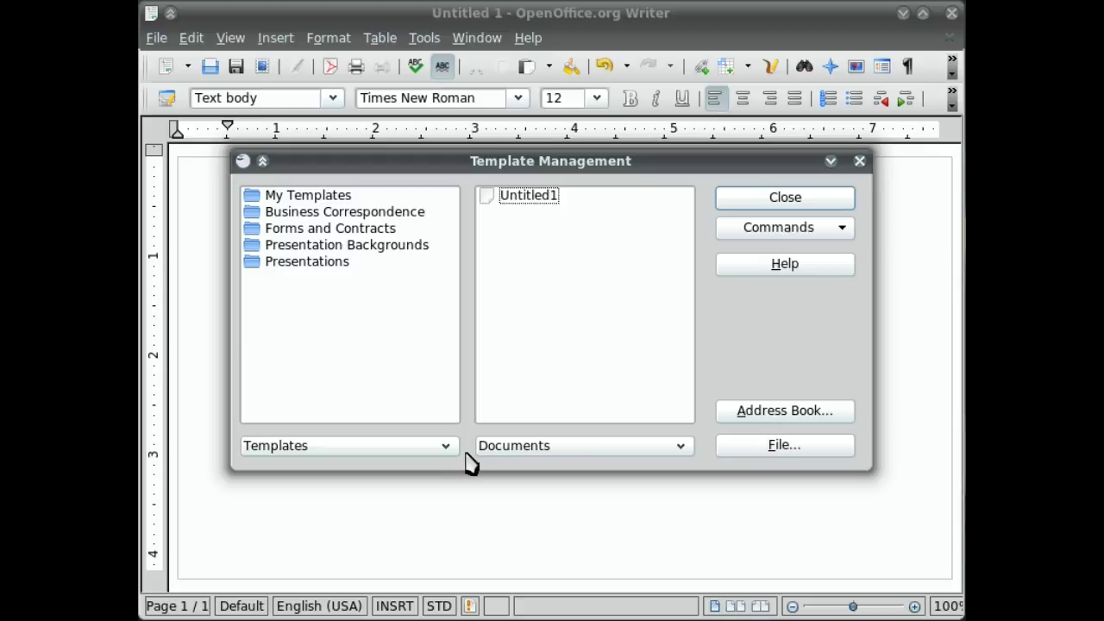
double_click(332, 196)
left_click(334, 214)
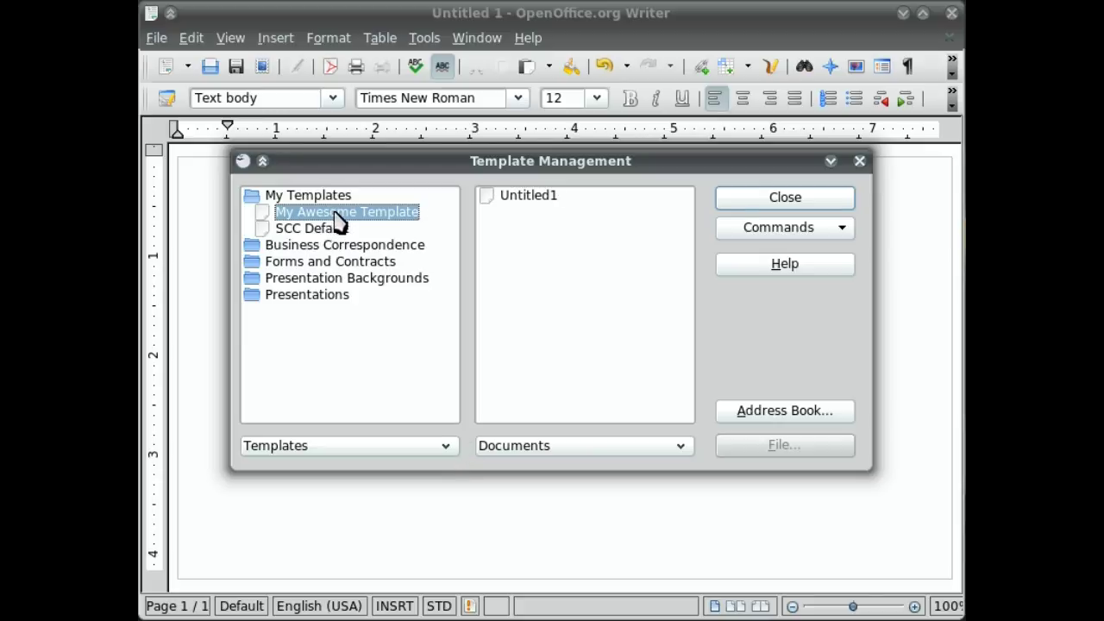
right_click(336, 219)
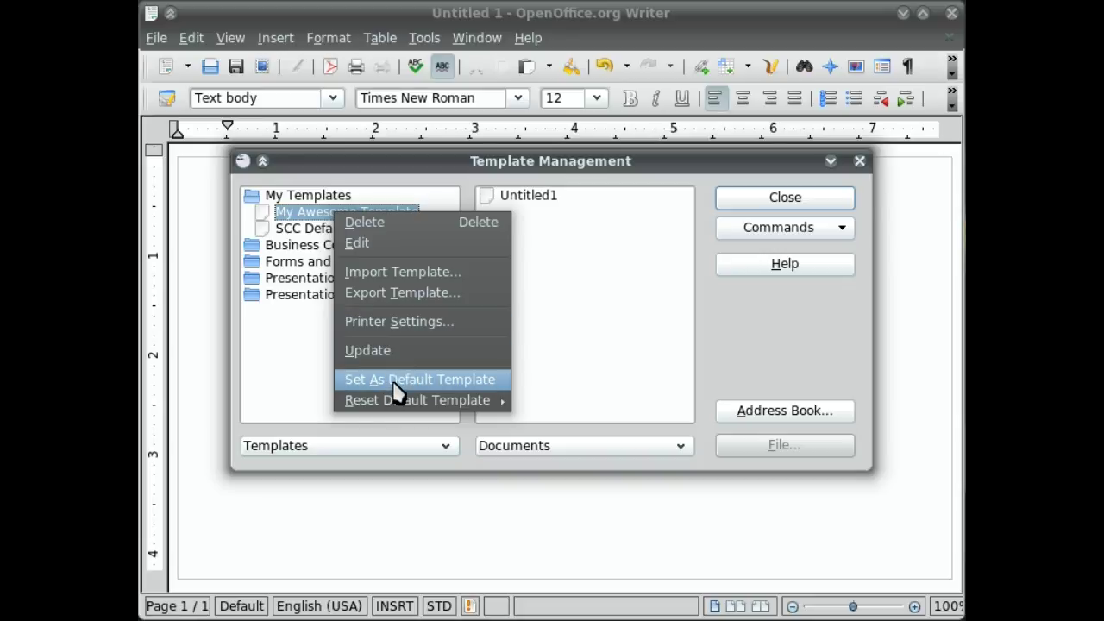
left_click(446, 166)
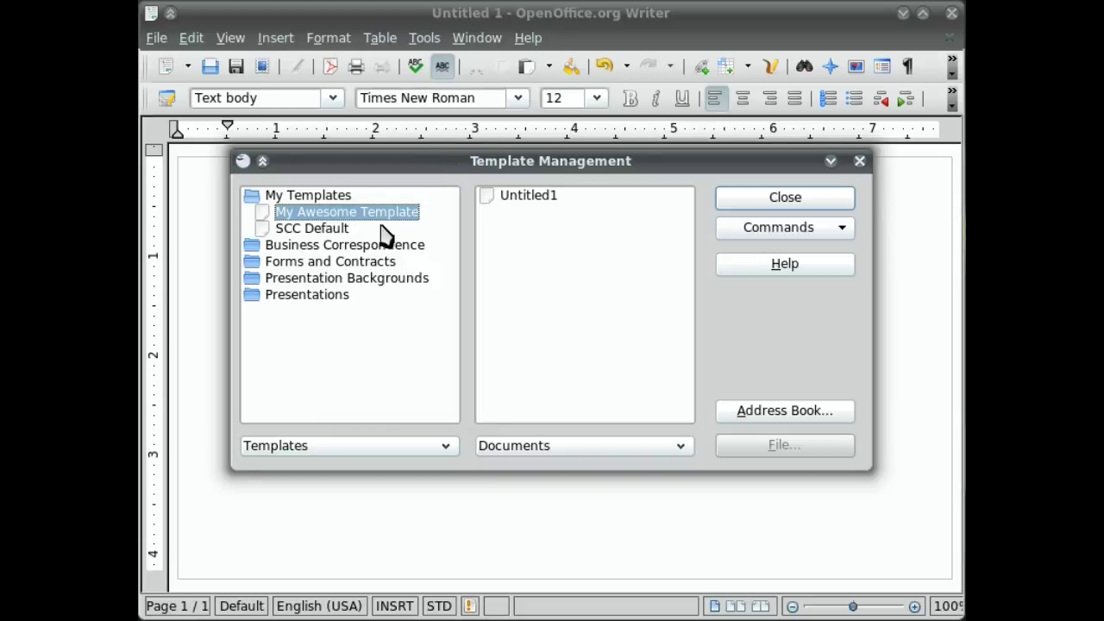